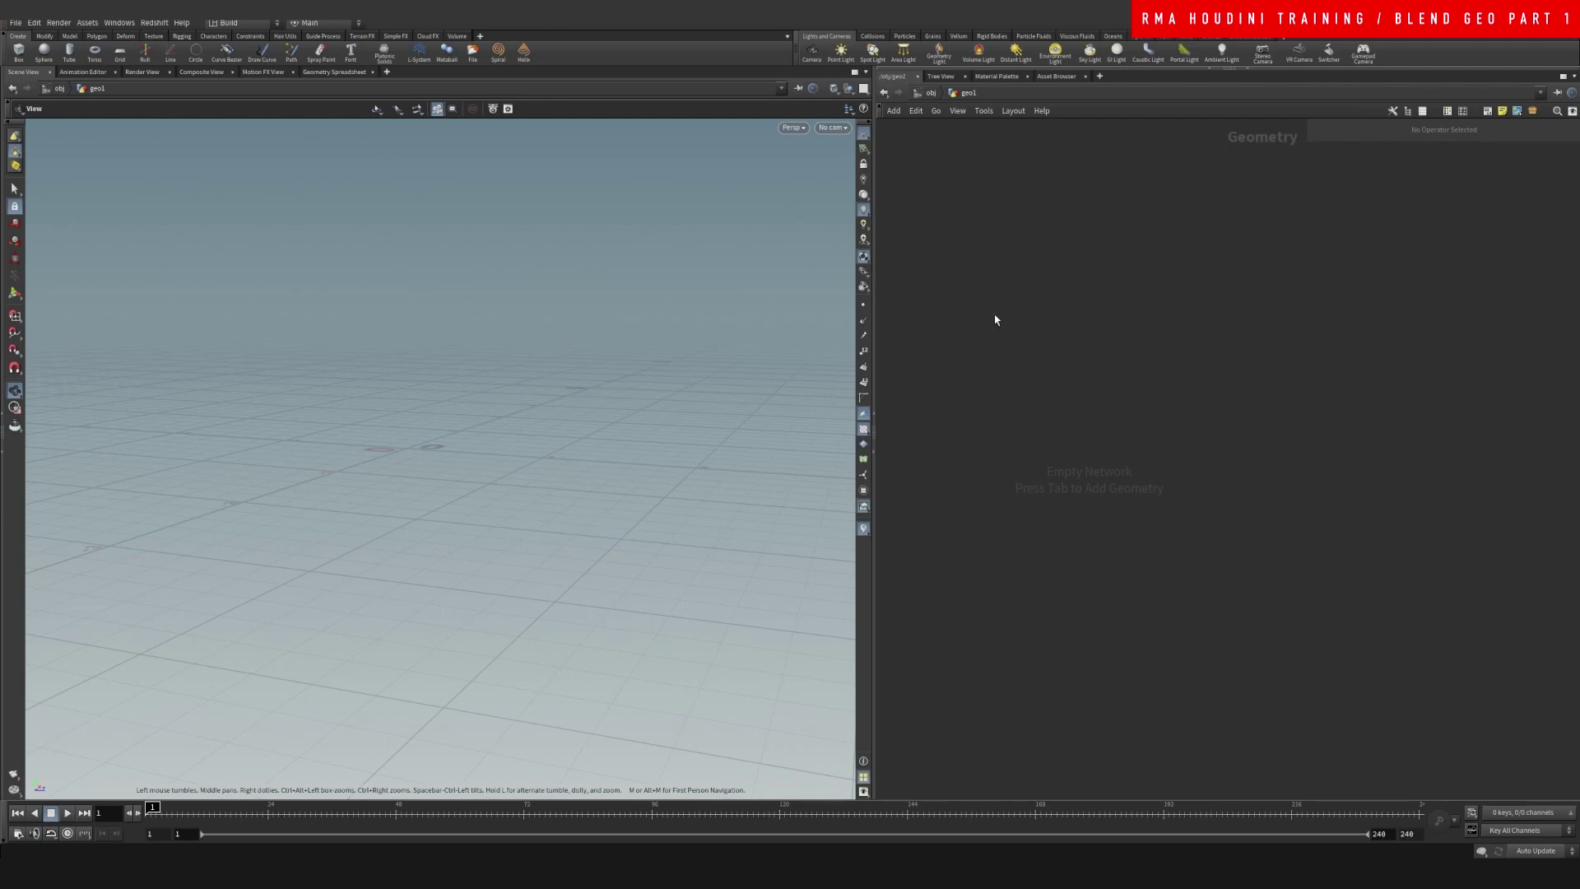
# Add a Grid node to the empty geometry network and frame the plane in the viewport
pyautogui.press('Tab')
pyautogui.write('grid')
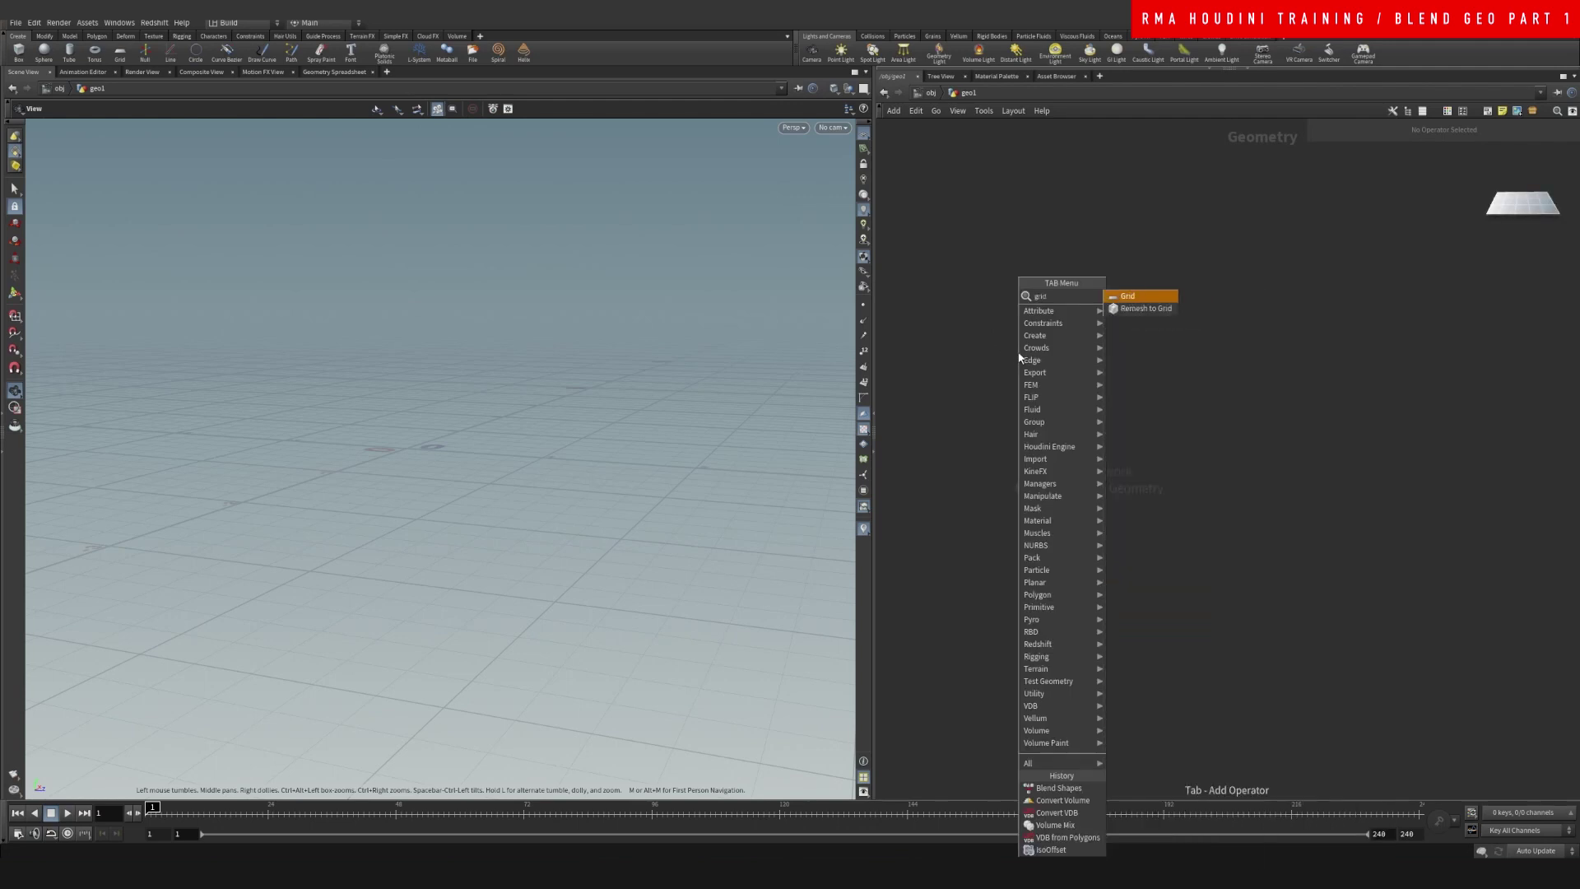
pyautogui.press('Return')
pyautogui.moveTo(638, 347); pyautogui.dragTo(338, 554, button='right')
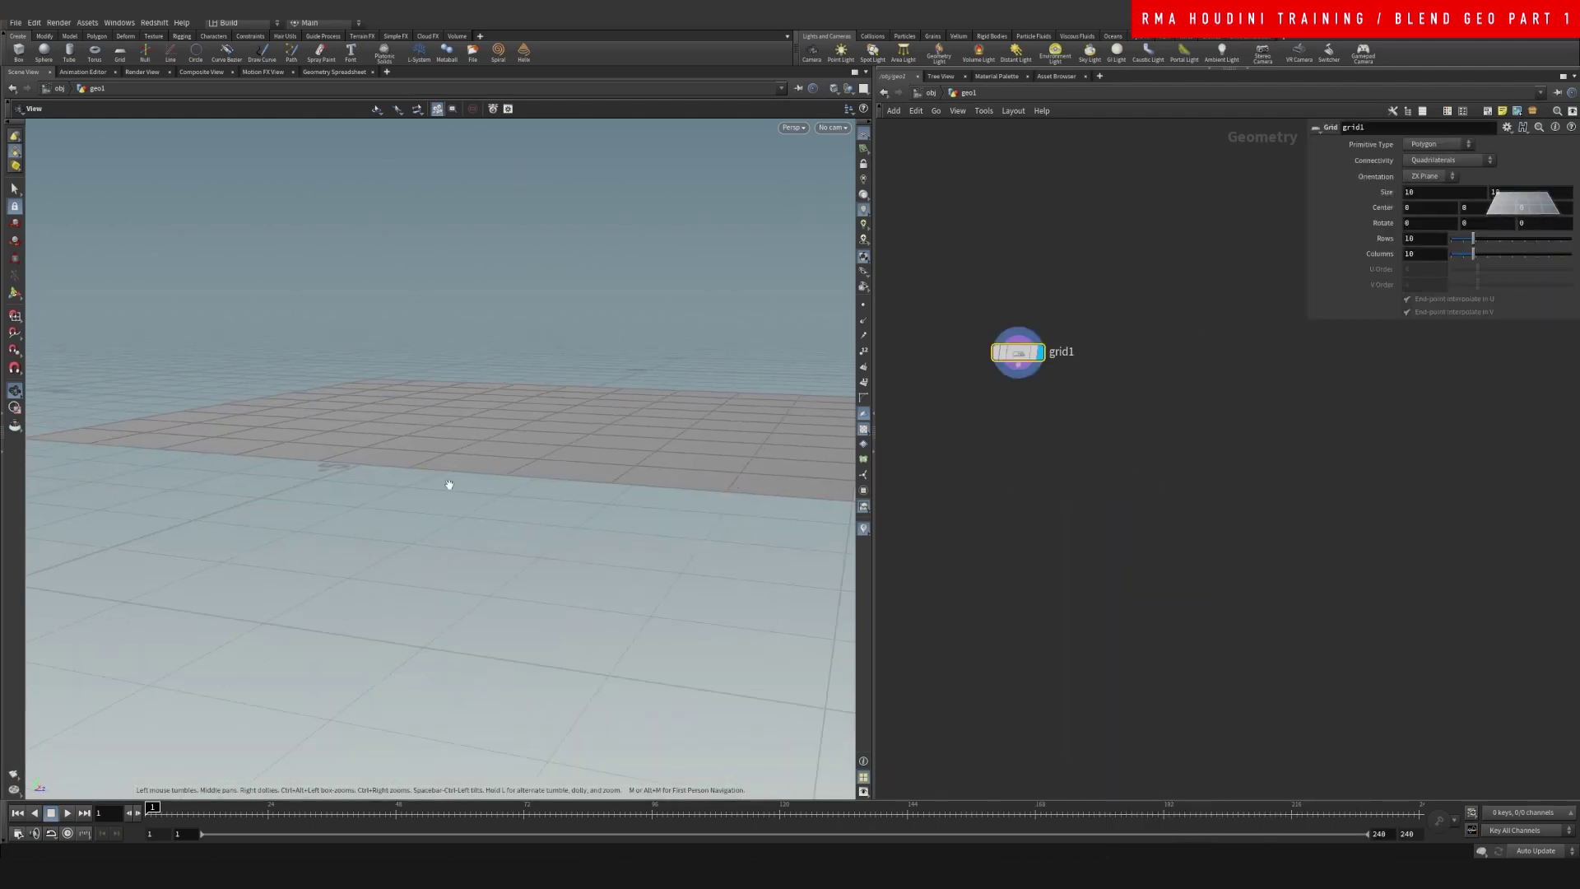
pyautogui.moveTo(554, 391); pyautogui.dragTo(589, 459)
pyautogui.moveTo(683, 430); pyautogui.dragTo(610, 391, button='middle')
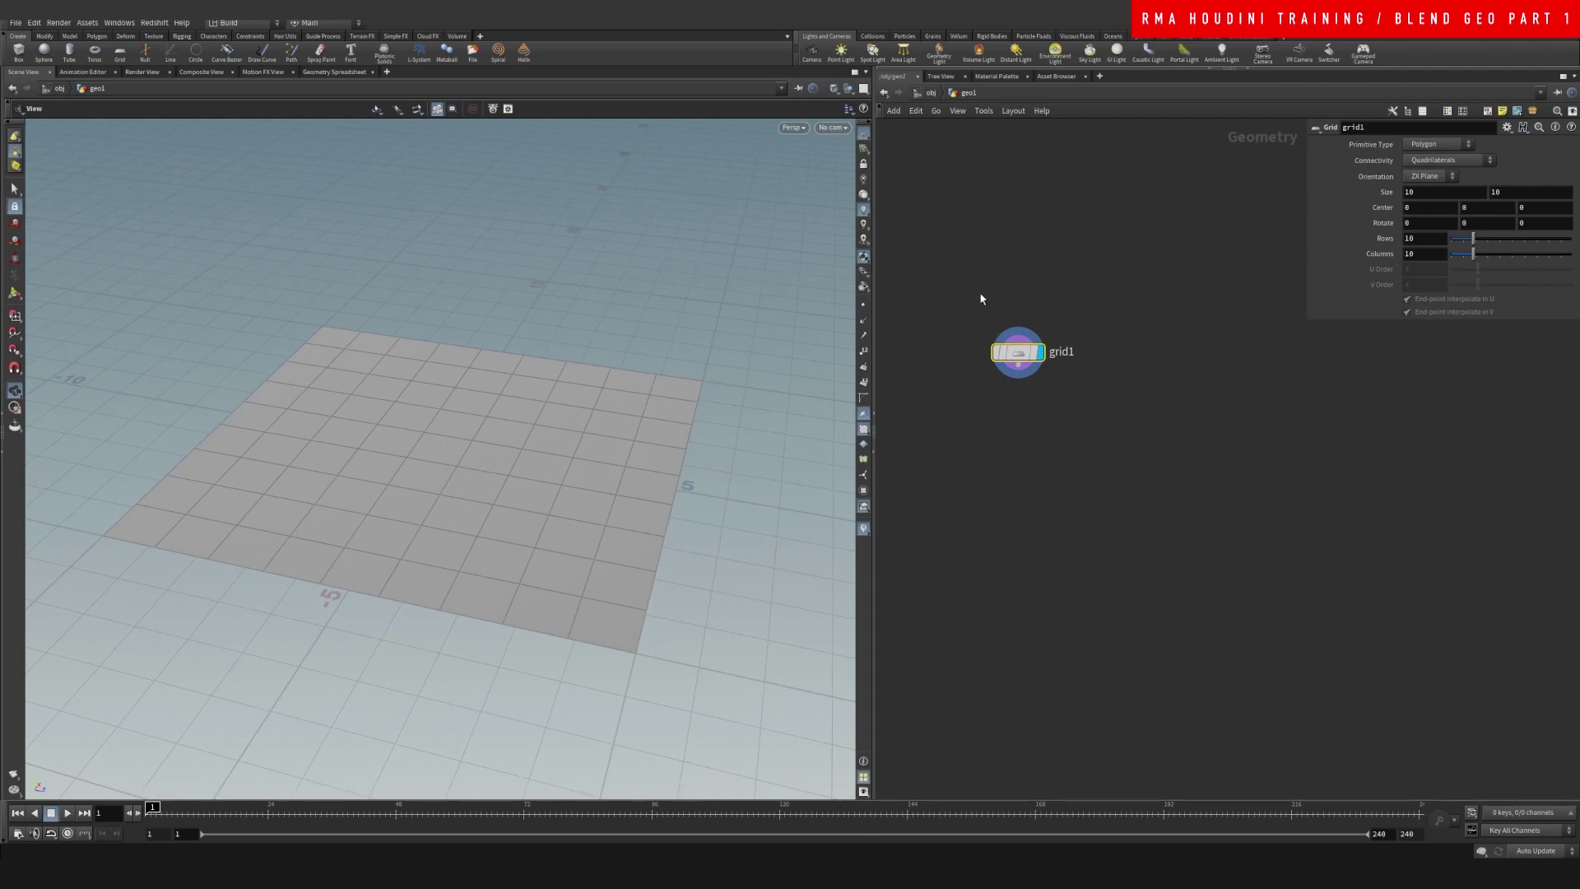
# Set the grid's rows and columns to 50
pyautogui.moveTo(1564, 255); pyautogui.dragTo(1577, 260)
pyautogui.moveTo(1053, 459); pyautogui.dragTo(1097, 441, button='middle')
pyautogui.scroll(1, 1062, 416)
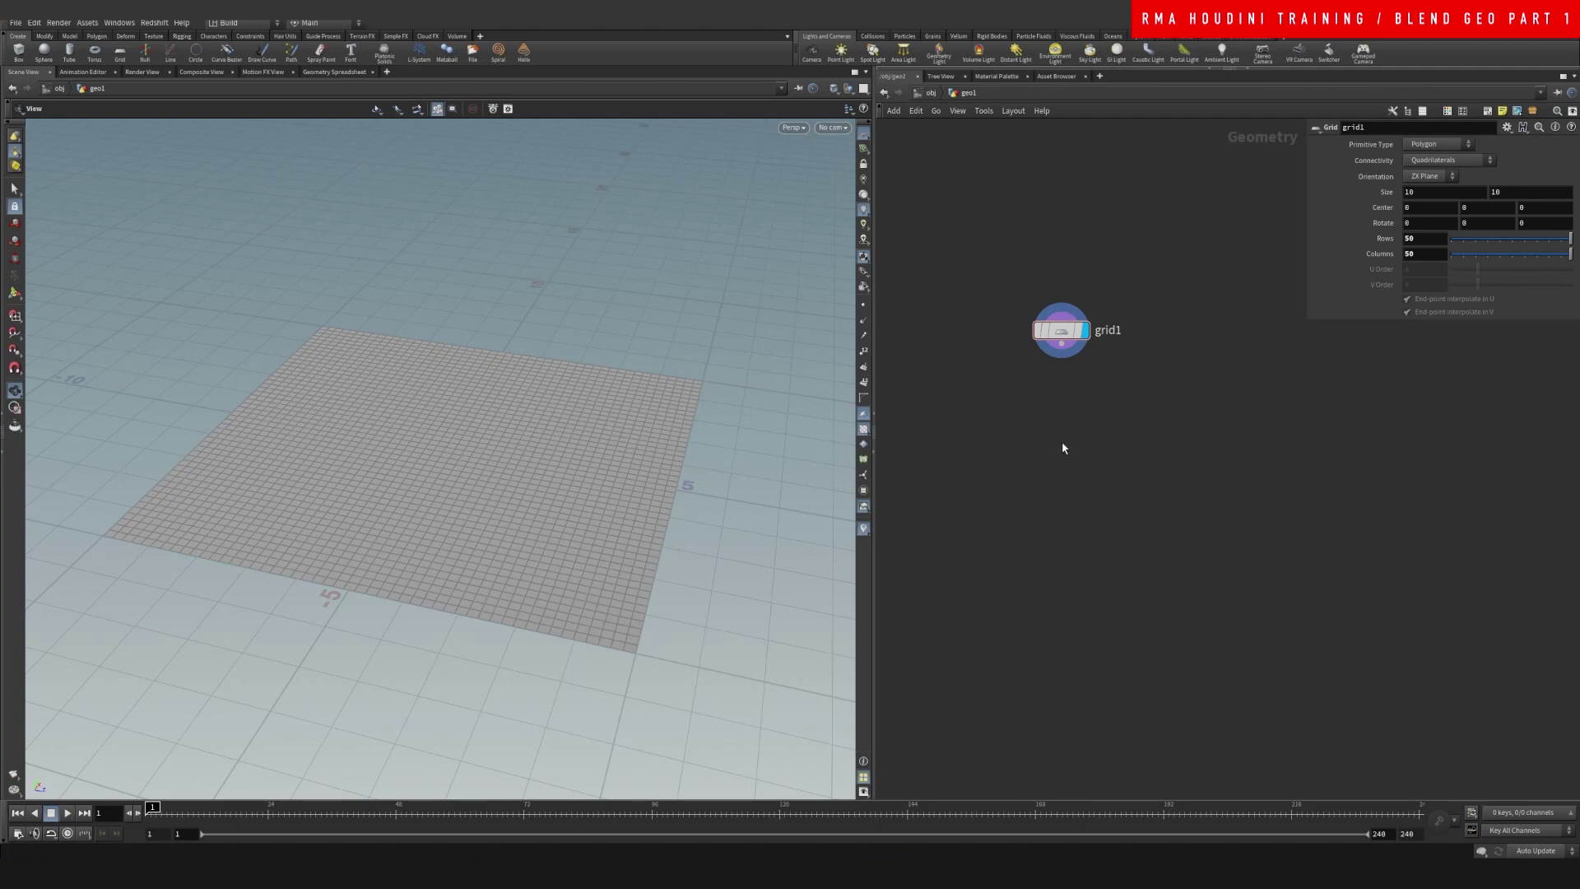
pyautogui.moveTo(1060, 444); pyautogui.dragTo(1041, 405, button='middle')
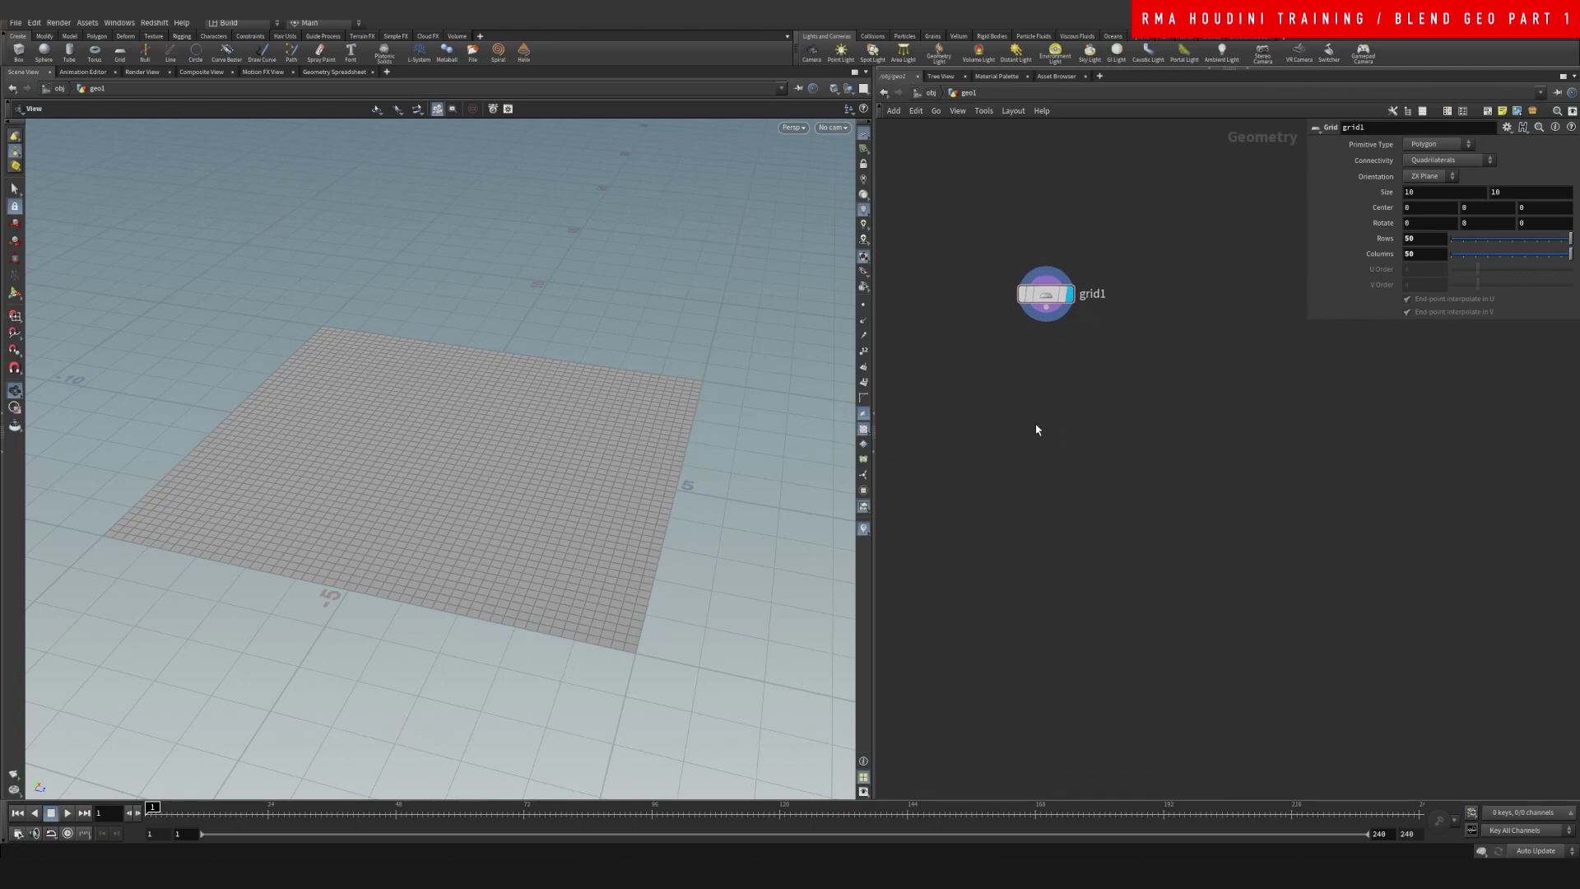
# Add a Vellum cloth constraint node beneath the grid and wire the grid into it
pyautogui.press('Tab')
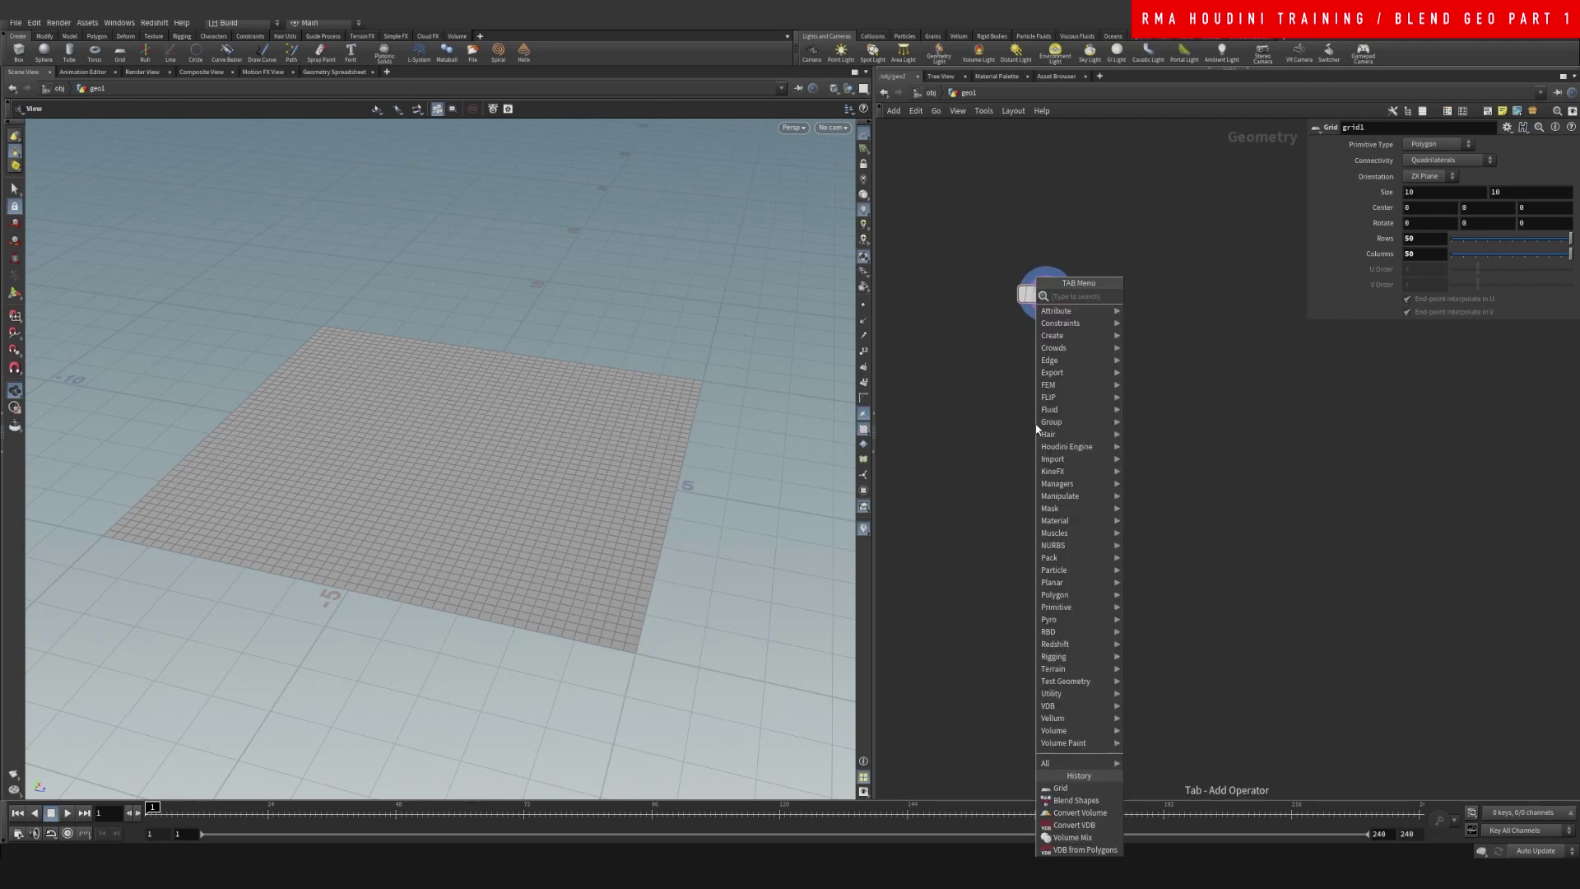
pyautogui.write('cloth')
pyautogui.click(1160, 318)
pyautogui.click(1002, 396)
pyautogui.moveTo(1002, 396); pyautogui.dragTo(1052, 364)
# Add a Vellum Solver fed by the cloth constraints and set its gravity to 0
pyautogui.press('Tab')
pyautogui.write('vellums')
pyautogui.press('Return')
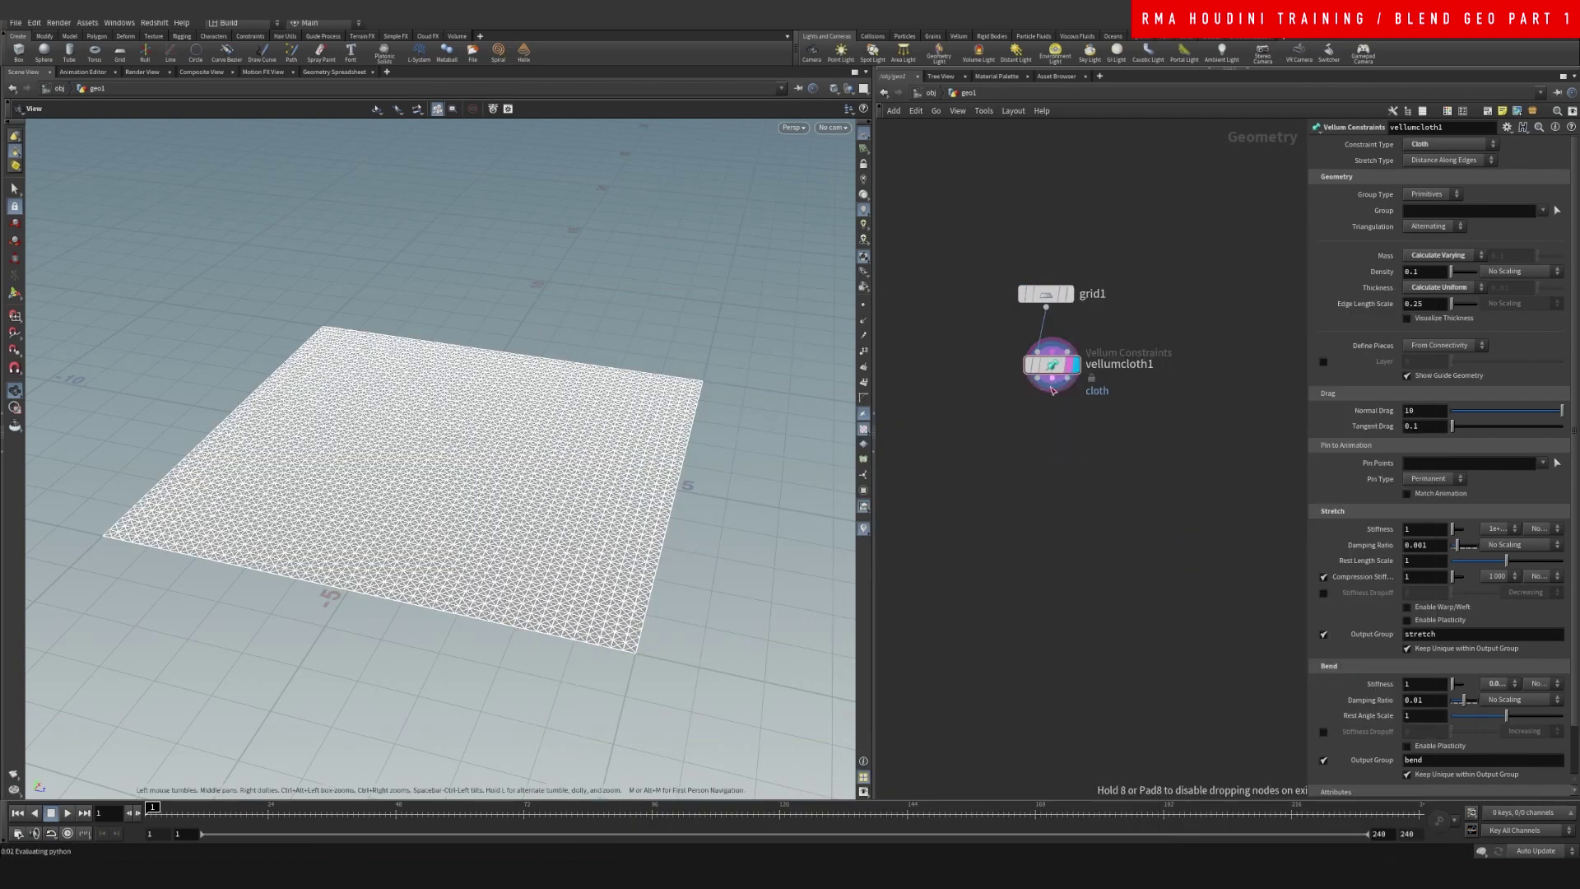
pyautogui.click(1061, 418)
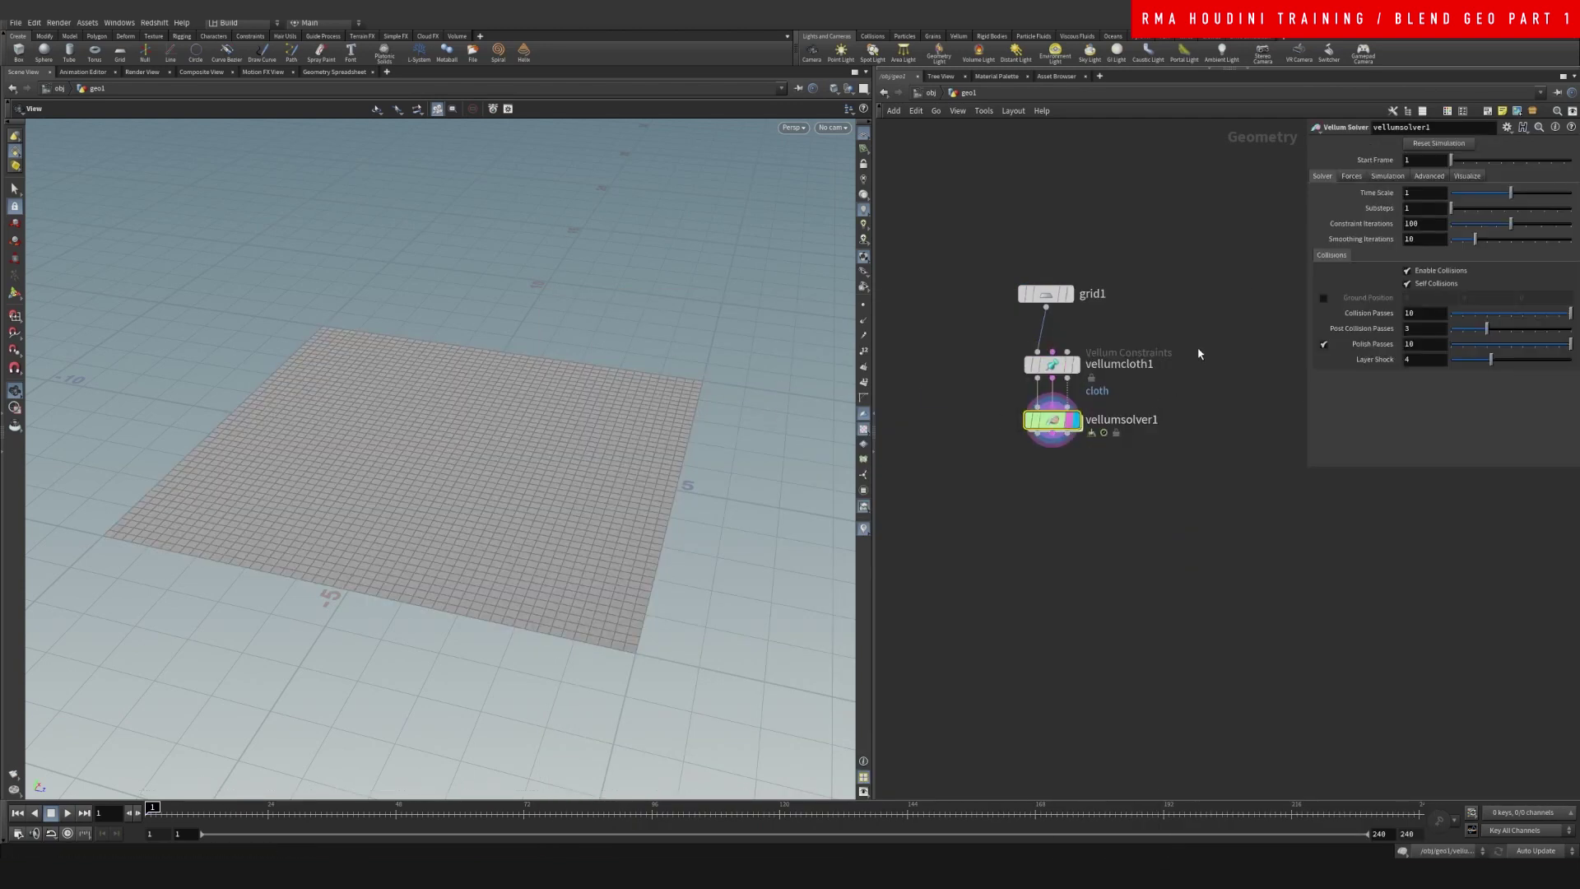
pyautogui.click(1352, 176)
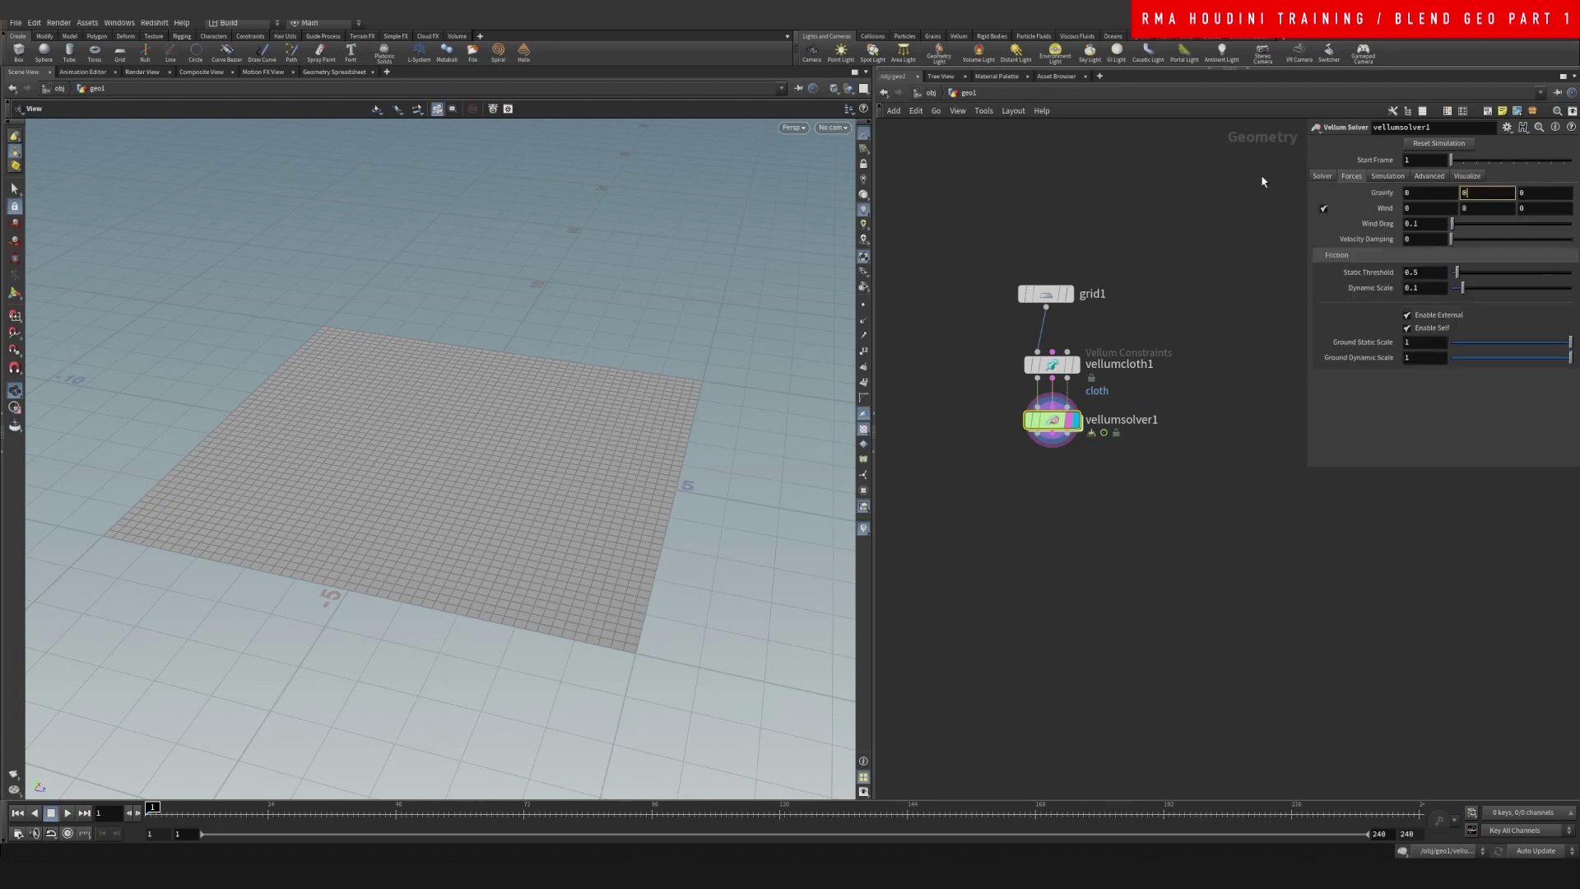
# Add a POP Force inside the Vellum Solver, wire it into the solver's forces and return to the geometry level
pyautogui.doubleClick(1052, 420)
pyautogui.press('Tab')
pyautogui.write('popf')
pyautogui.press('Return')
pyautogui.click(1070, 466)
pyautogui.moveTo(930, 577); pyautogui.dragTo(1210, 659)
pyautogui.click(1160, 610)
pyautogui.click(1069, 478)
pyautogui.click(968, 92)
# Play the cloth simulation to frame 71 and wire a Time Shift node below the Vellum Solver
pyautogui.click(67, 812)
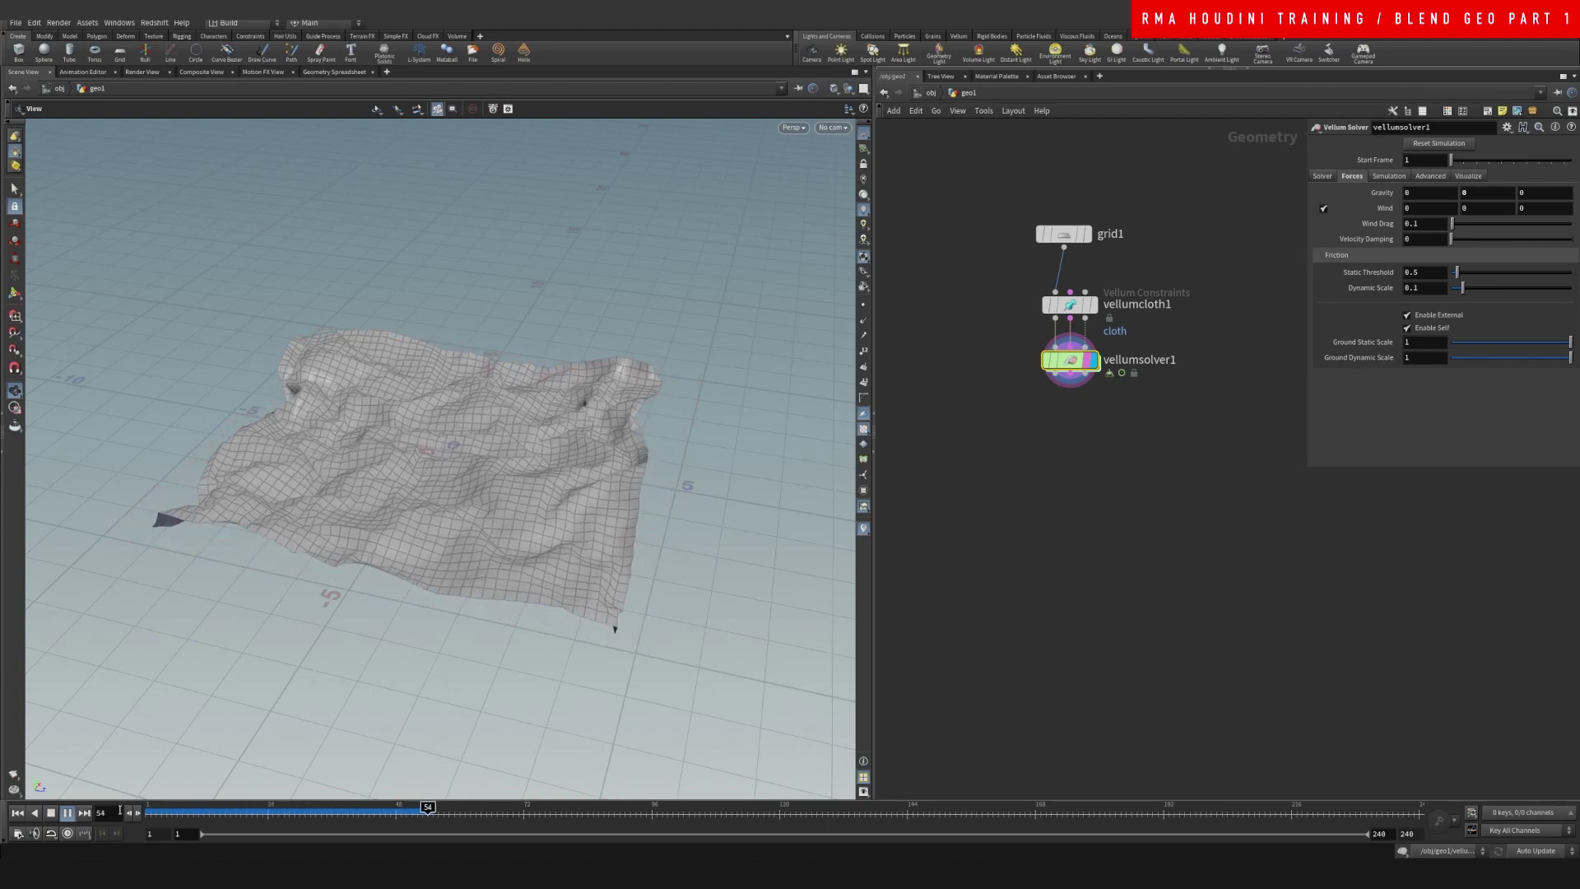
pyautogui.click(56, 813)
pyautogui.moveTo(1152, 501); pyautogui.dragTo(1079, 462, button='middle')
pyautogui.press('Tab')
pyautogui.write('times')
pyautogui.press('Return')
pyautogui.click(1079, 461)
pyautogui.moveTo(982, 333); pyautogui.dragTo(1078, 449)
pyautogui.moveTo(1088, 467); pyautogui.dragTo(995, 413)
pyautogui.click(1007, 409)
# Remove the Time Shift's frame animation to hold frame 71 and place the node beneath the solver
pyautogui.rightClick(1378, 163)
pyautogui.click(1404, 246)
pyautogui.moveTo(1070, 387); pyautogui.dragTo(1056, 418, button='middle')
pyautogui.moveTo(971, 439); pyautogui.dragTo(985, 430)
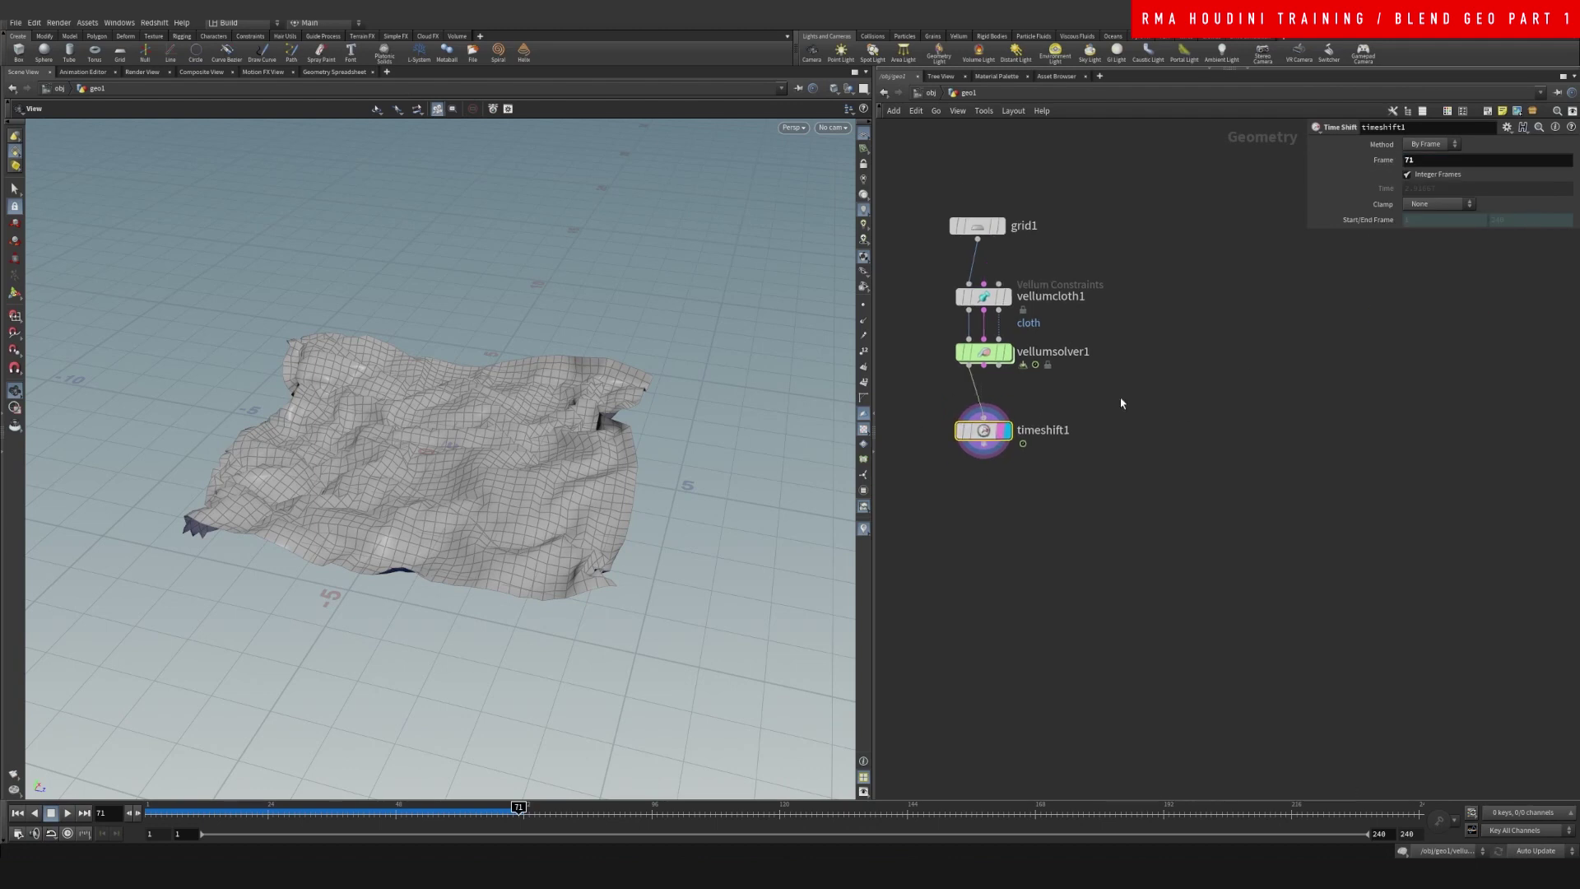
# Duplicate the cloth constraint, solver and Time Shift nodes beside the originals as a second branch from the grid
pyautogui.moveTo(1123, 408); pyautogui.dragTo(1115, 477, button='middle')
pyautogui.moveTo(926, 338); pyautogui.dragTo(1029, 521)
pyautogui.keyDown('alt'); pyautogui.moveTo(977, 364); pyautogui.dragTo(1195, 364); pyautogui.keyUp('alt')
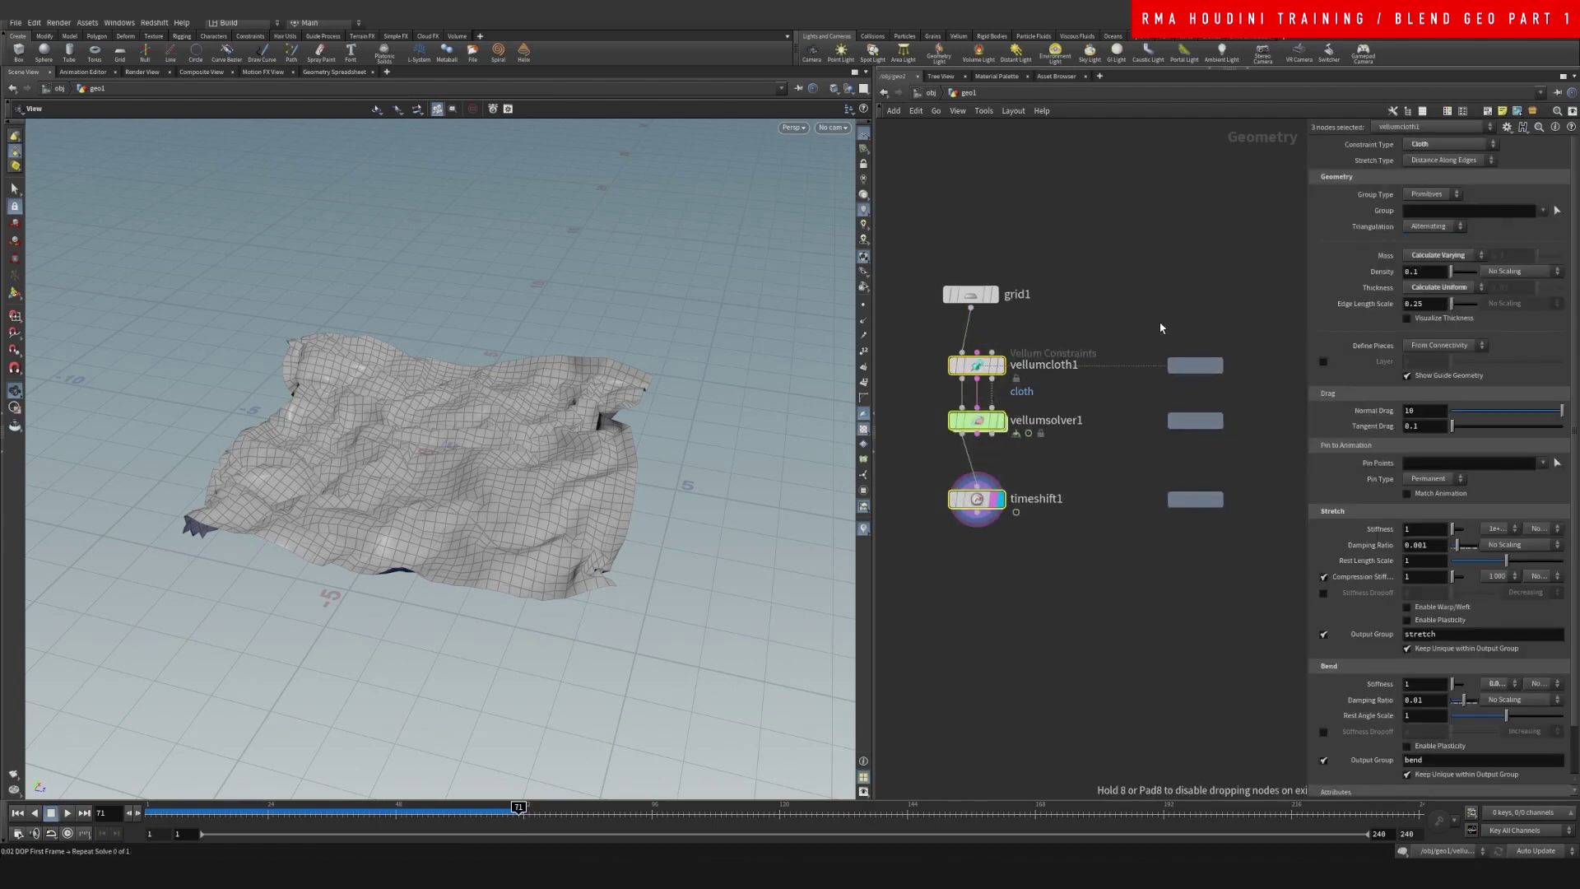
pyautogui.click(1199, 300)
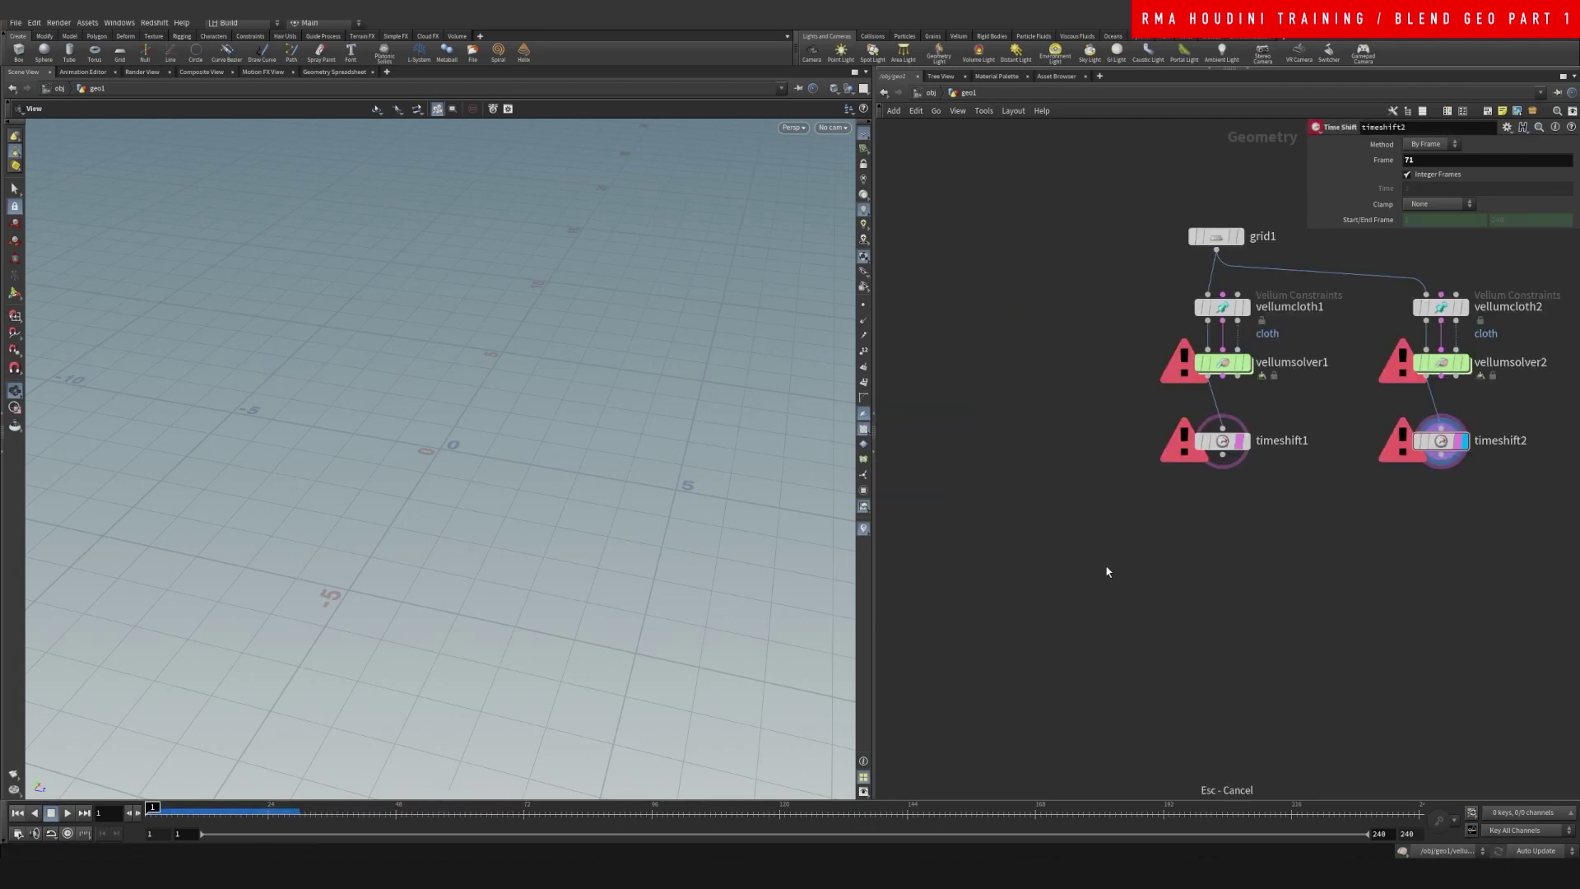
# Display the first Time Shift and wire a File Cache node directly below it
pyautogui.press('h')
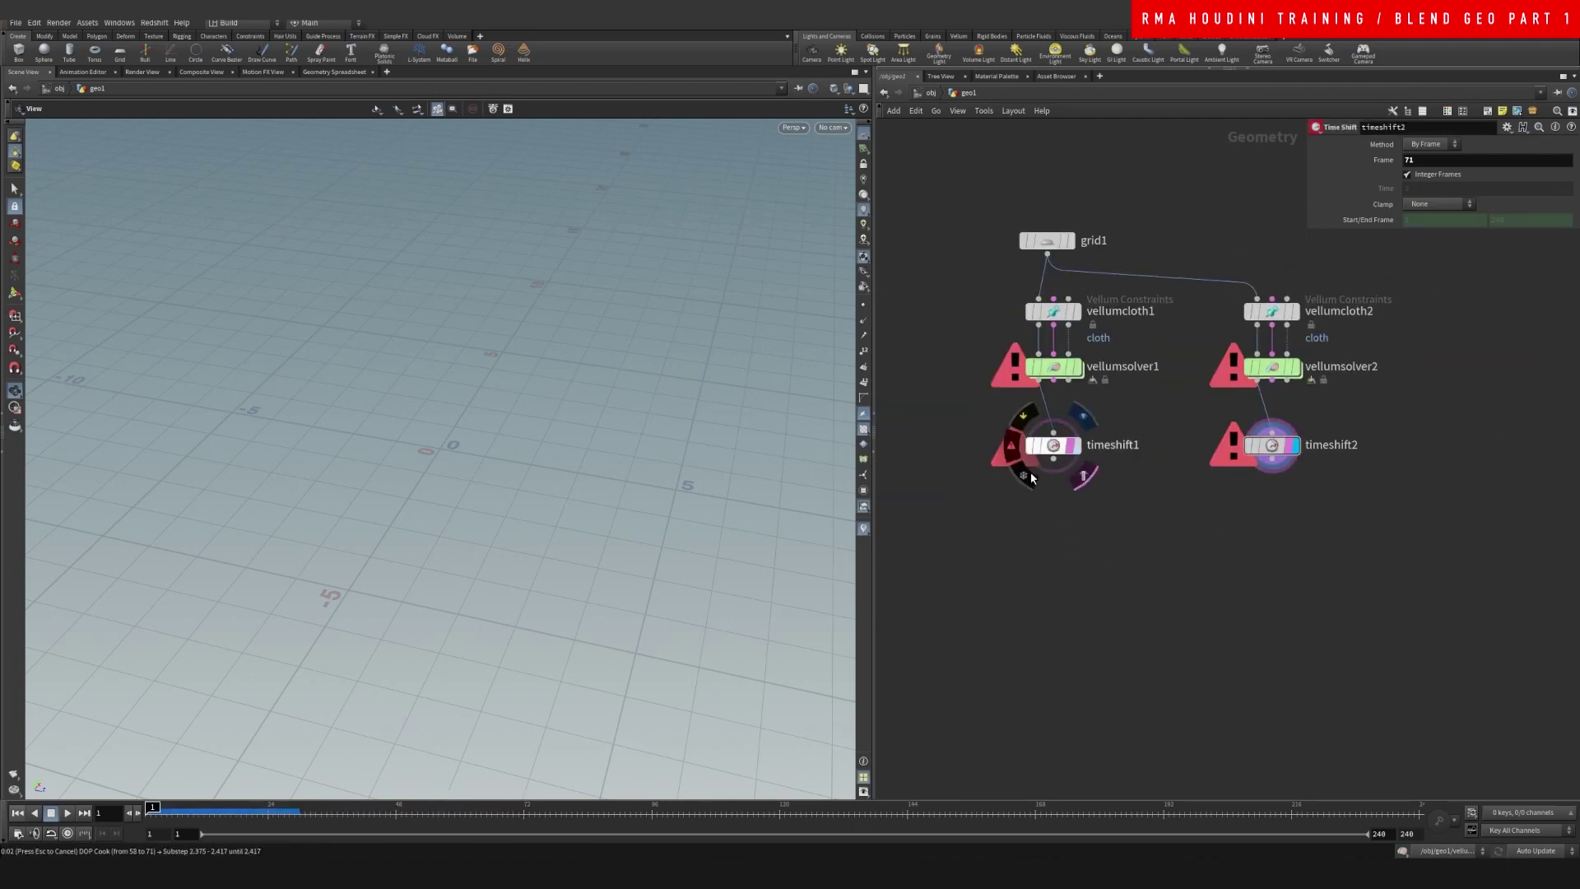
pyautogui.click(1075, 445)
pyautogui.press('Tab')
pyautogui.press('Return')
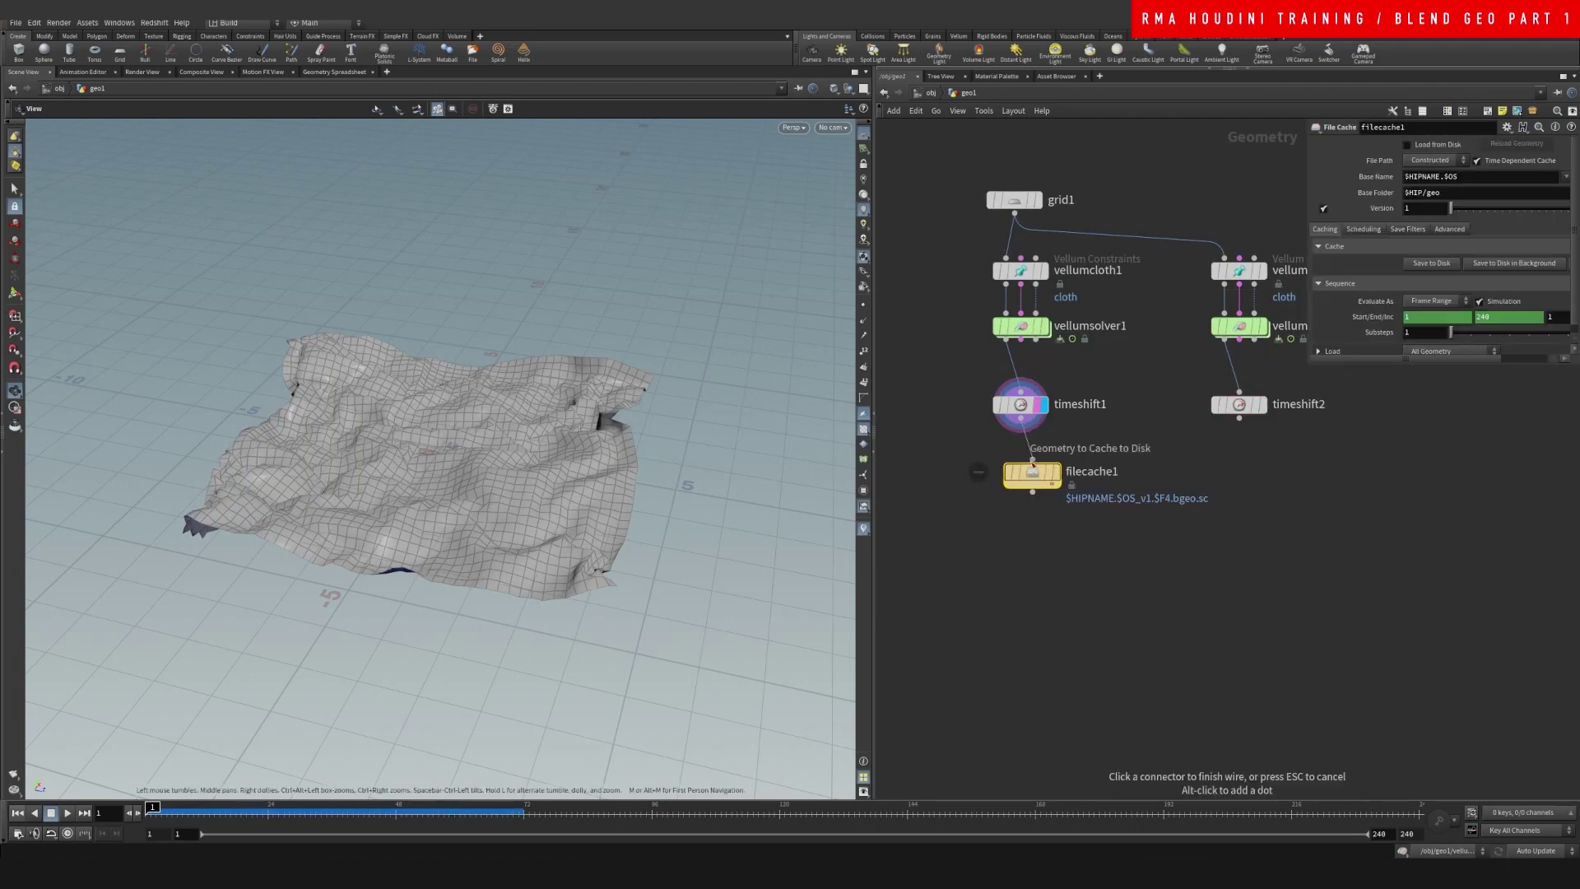
pyautogui.click(1029, 470)
pyautogui.click(1080, 463)
# Rename the file cache to f1 and turn off its Time Dependent Cache option
pyautogui.write('f1')
pyautogui.press('Return')
pyautogui.click(1478, 160)
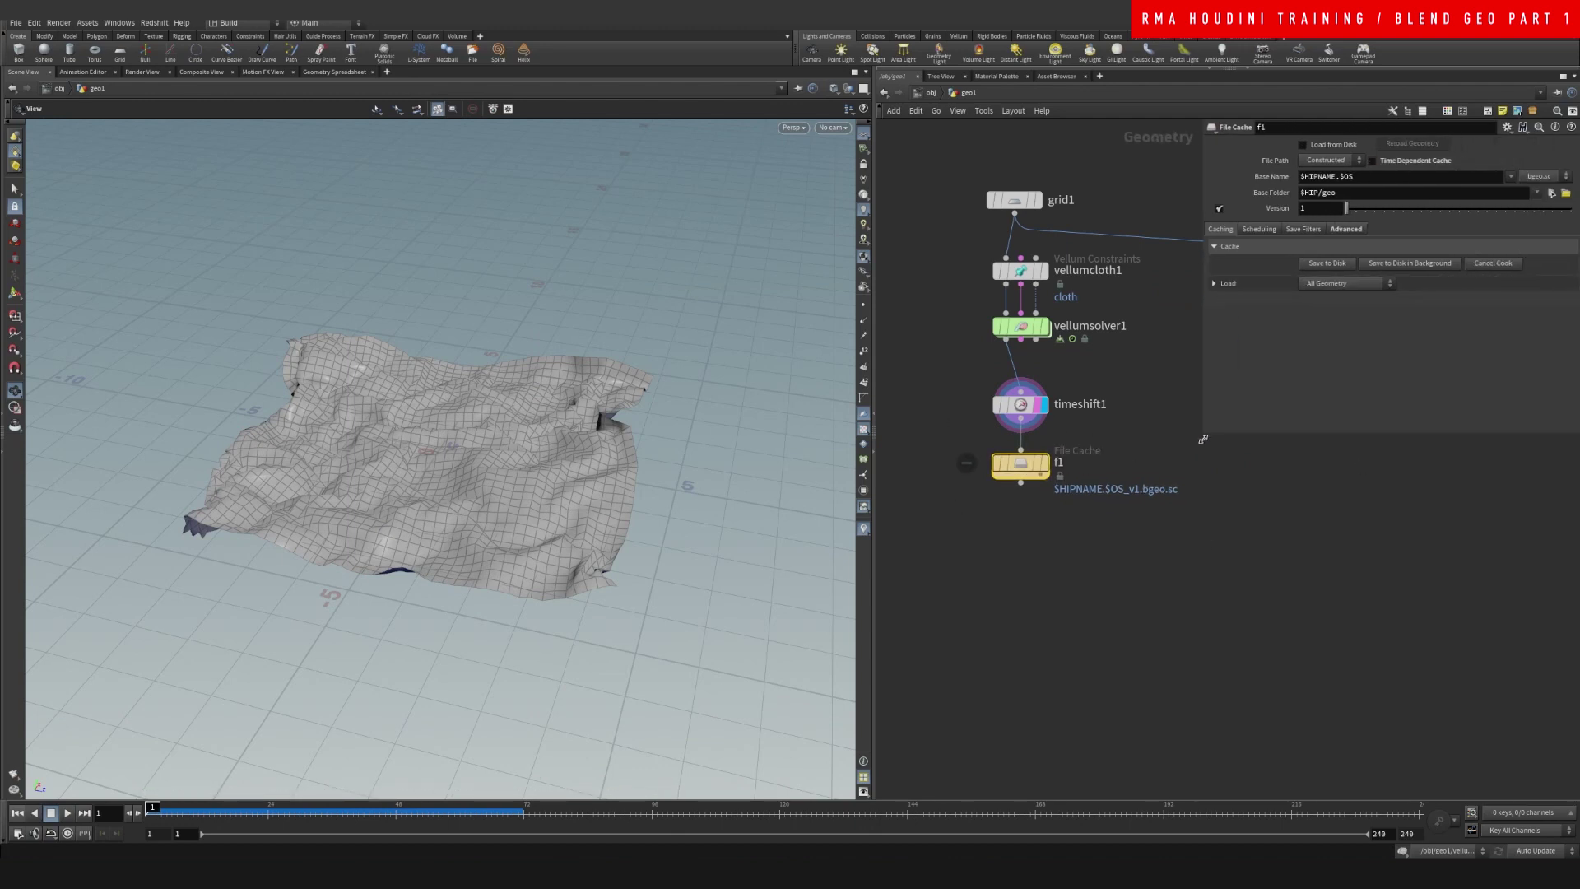
# Wire the second Time Shift into file cache f2 and update the cache's base name to blendgeo_01.f2
pyautogui.moveTo(1242, 382); pyautogui.dragTo(1060, 363, button='middle')
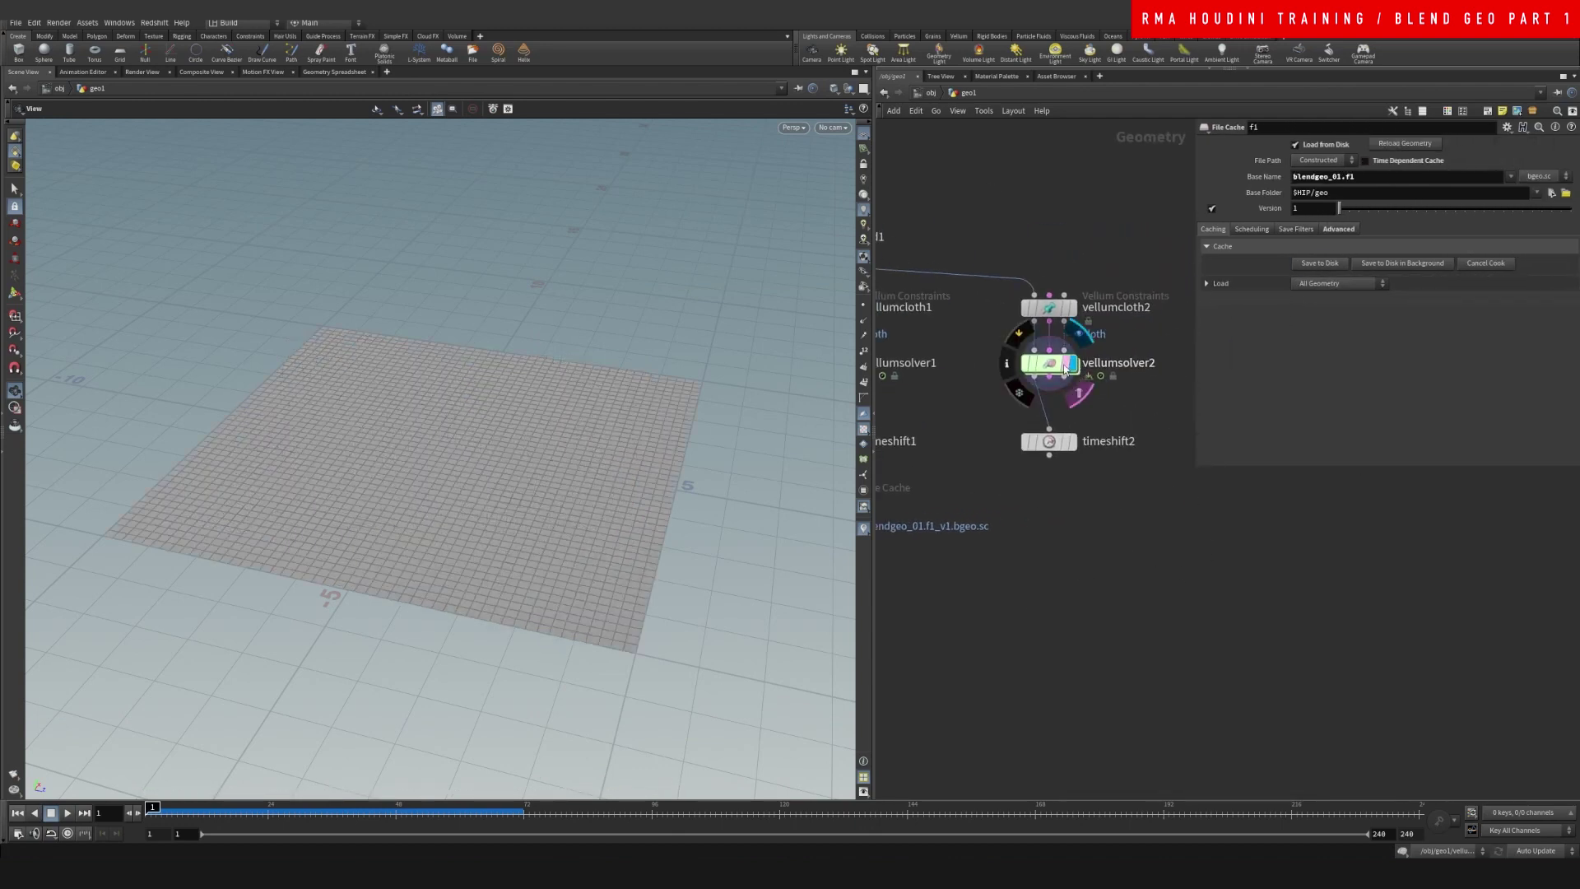
pyautogui.click(1049, 363)
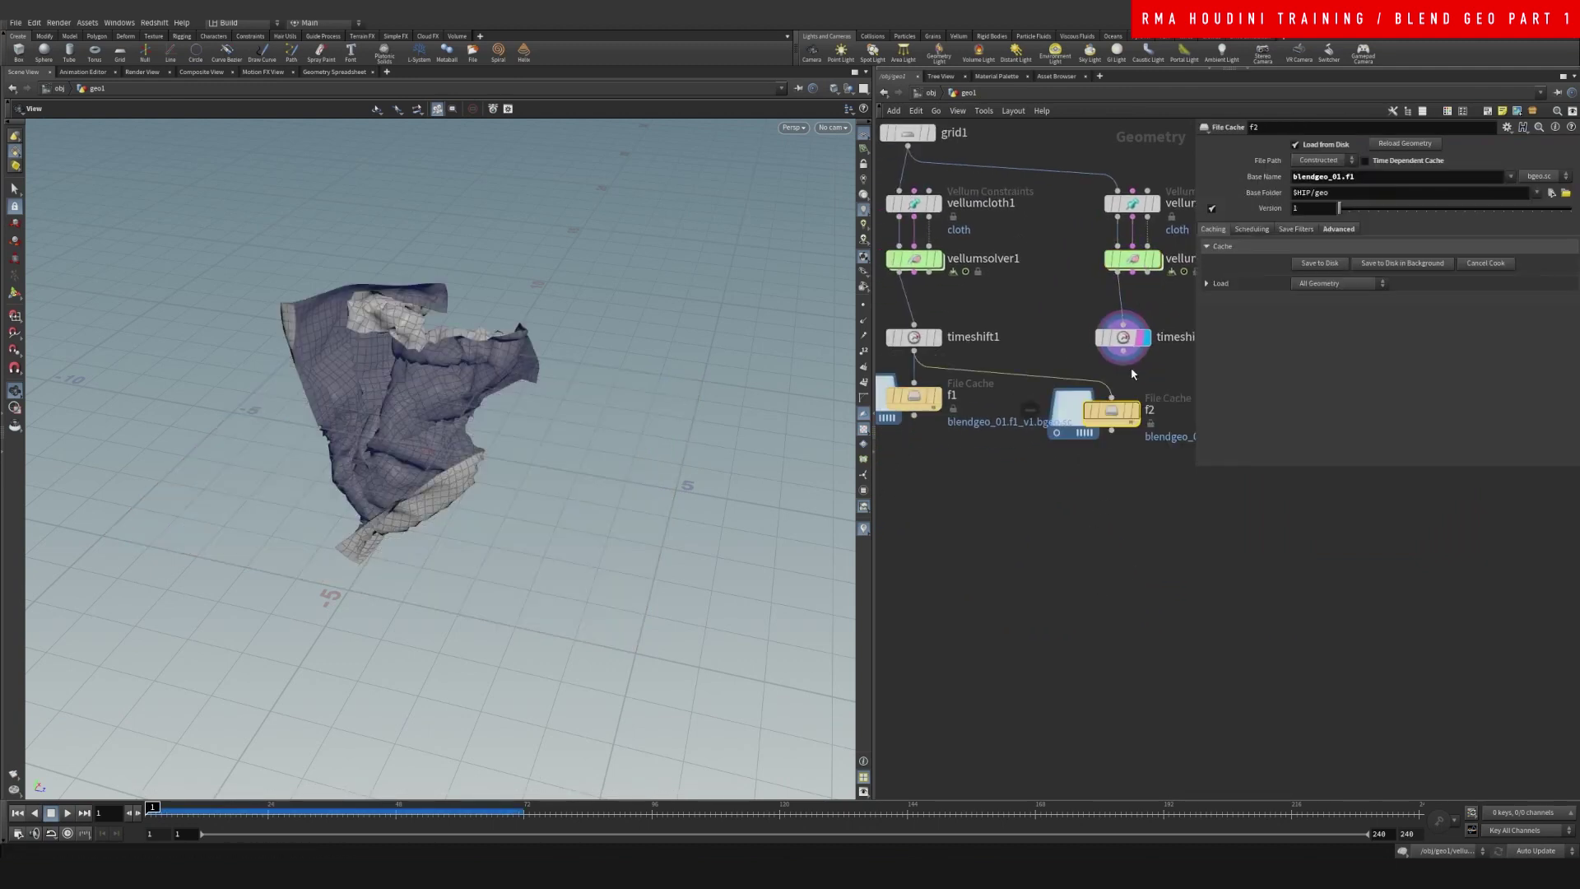
pyautogui.moveTo(1123, 351); pyautogui.dragTo(1112, 398)
pyautogui.rightClick(1259, 176)
pyautogui.click(1259, 209)
# Display the f1 cache and arrange f1 and f2 beneath their Time Shifts in a widened network pane
pyautogui.moveTo(1056, 462); pyautogui.dragTo(1051, 420, button='middle')
pyautogui.scroll(-1, 1051, 415)
pyautogui.click(954, 367)
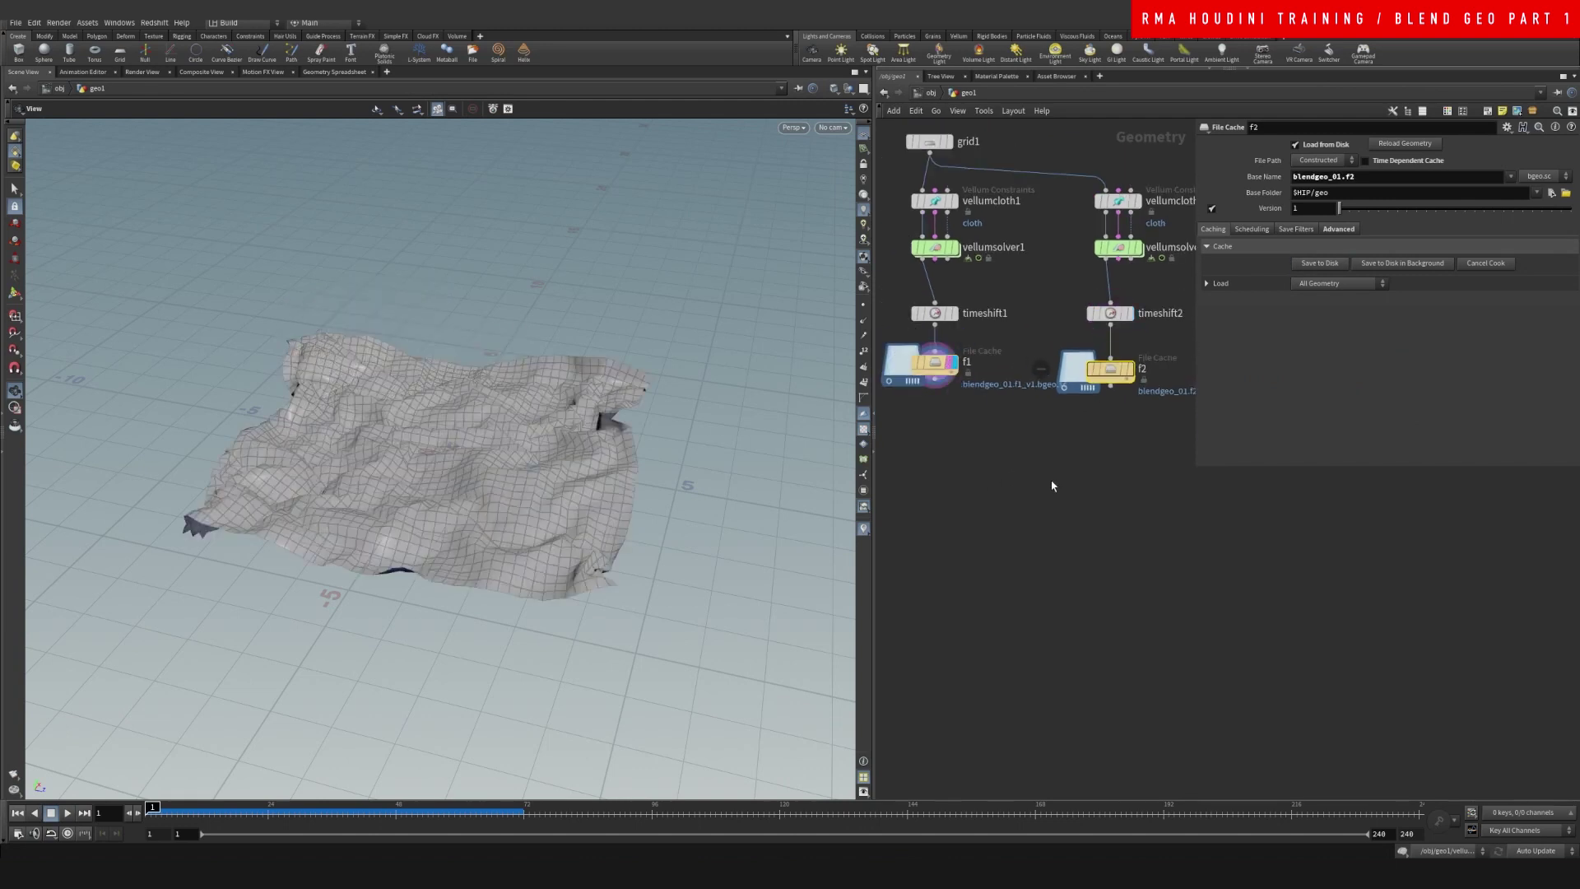
pyautogui.moveTo(1193, 432); pyautogui.dragTo(1304, 433)
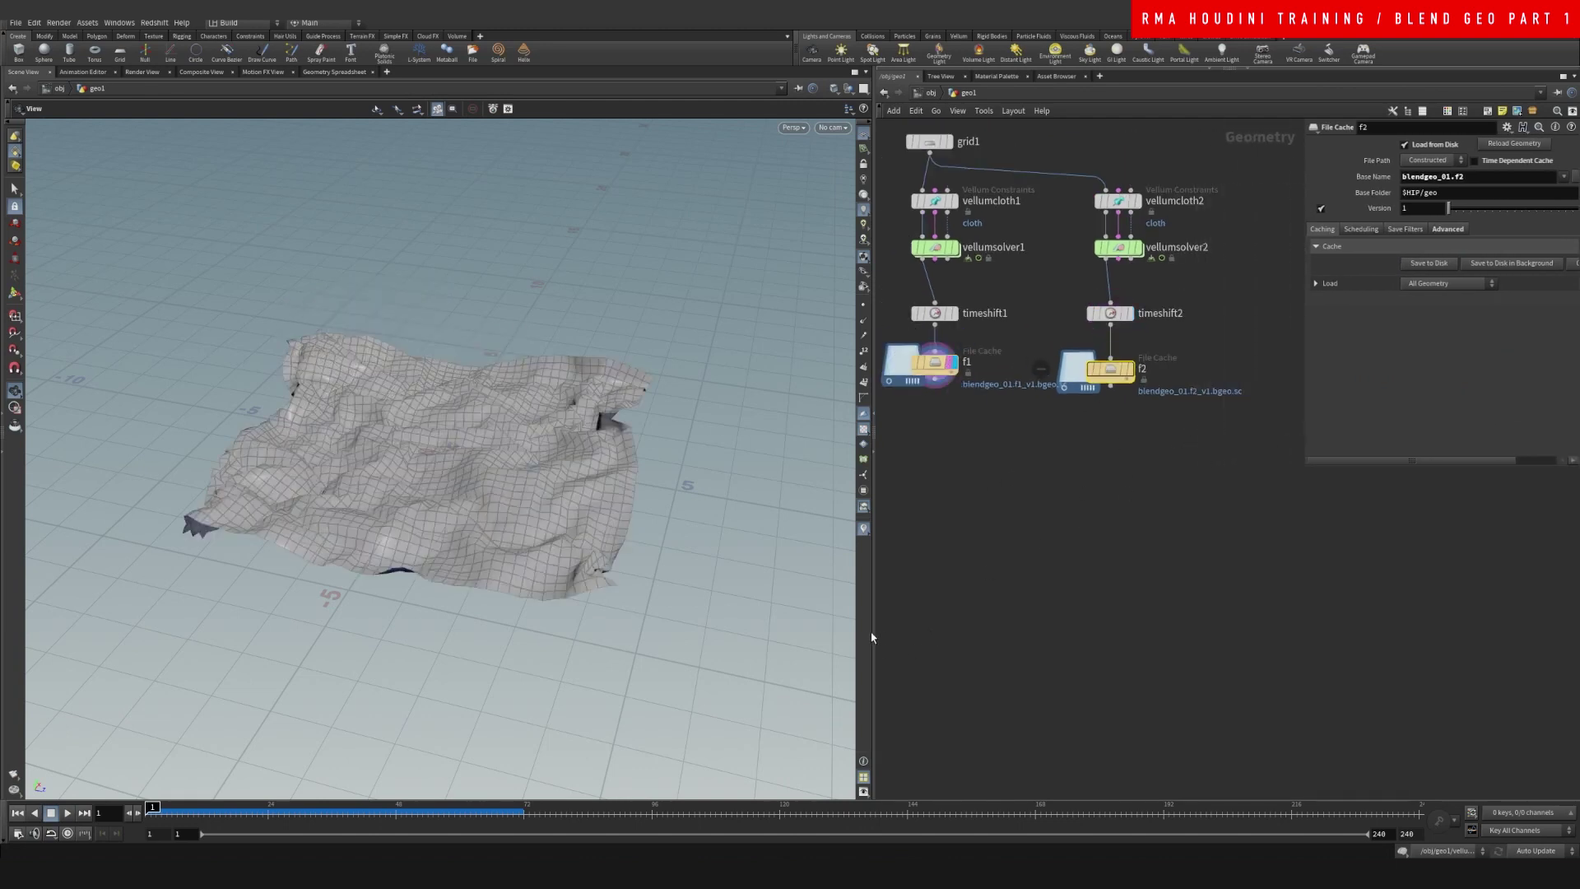
pyautogui.moveTo(876, 631); pyautogui.dragTo(722, 593)
pyautogui.scroll(3, 921, 412)
pyautogui.moveTo(903, 384); pyautogui.dragTo(903, 418)
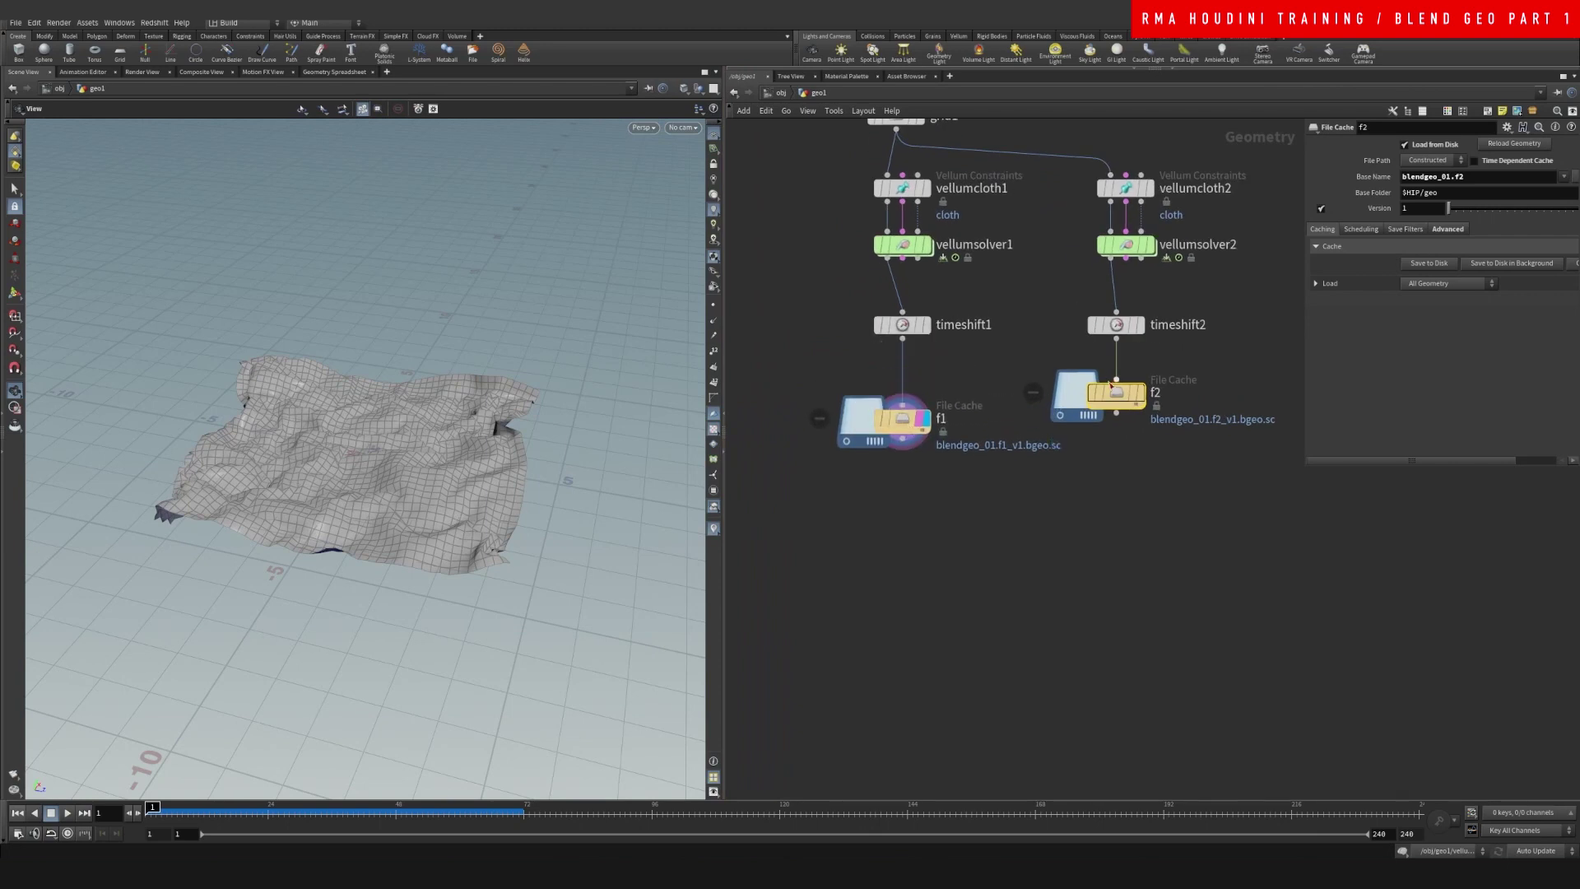
pyautogui.moveTo(1118, 393); pyautogui.dragTo(1124, 421)
pyautogui.moveTo(1038, 366); pyautogui.dragTo(1028, 476, button='middle')
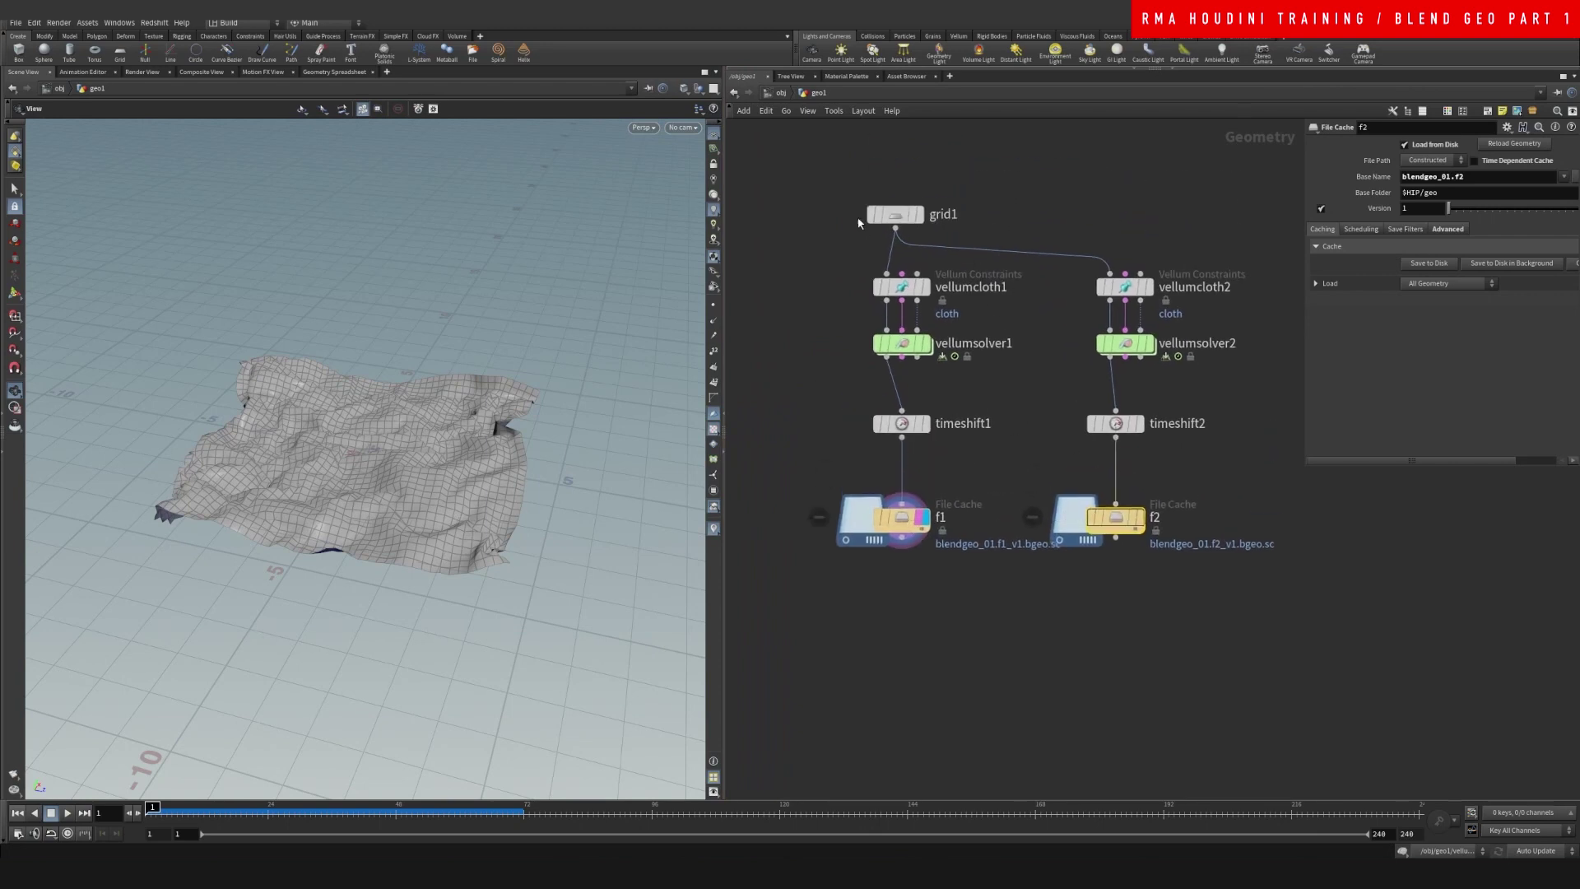
pyautogui.moveTo(957, 359); pyautogui.dragTo(961, 242, button='middle')
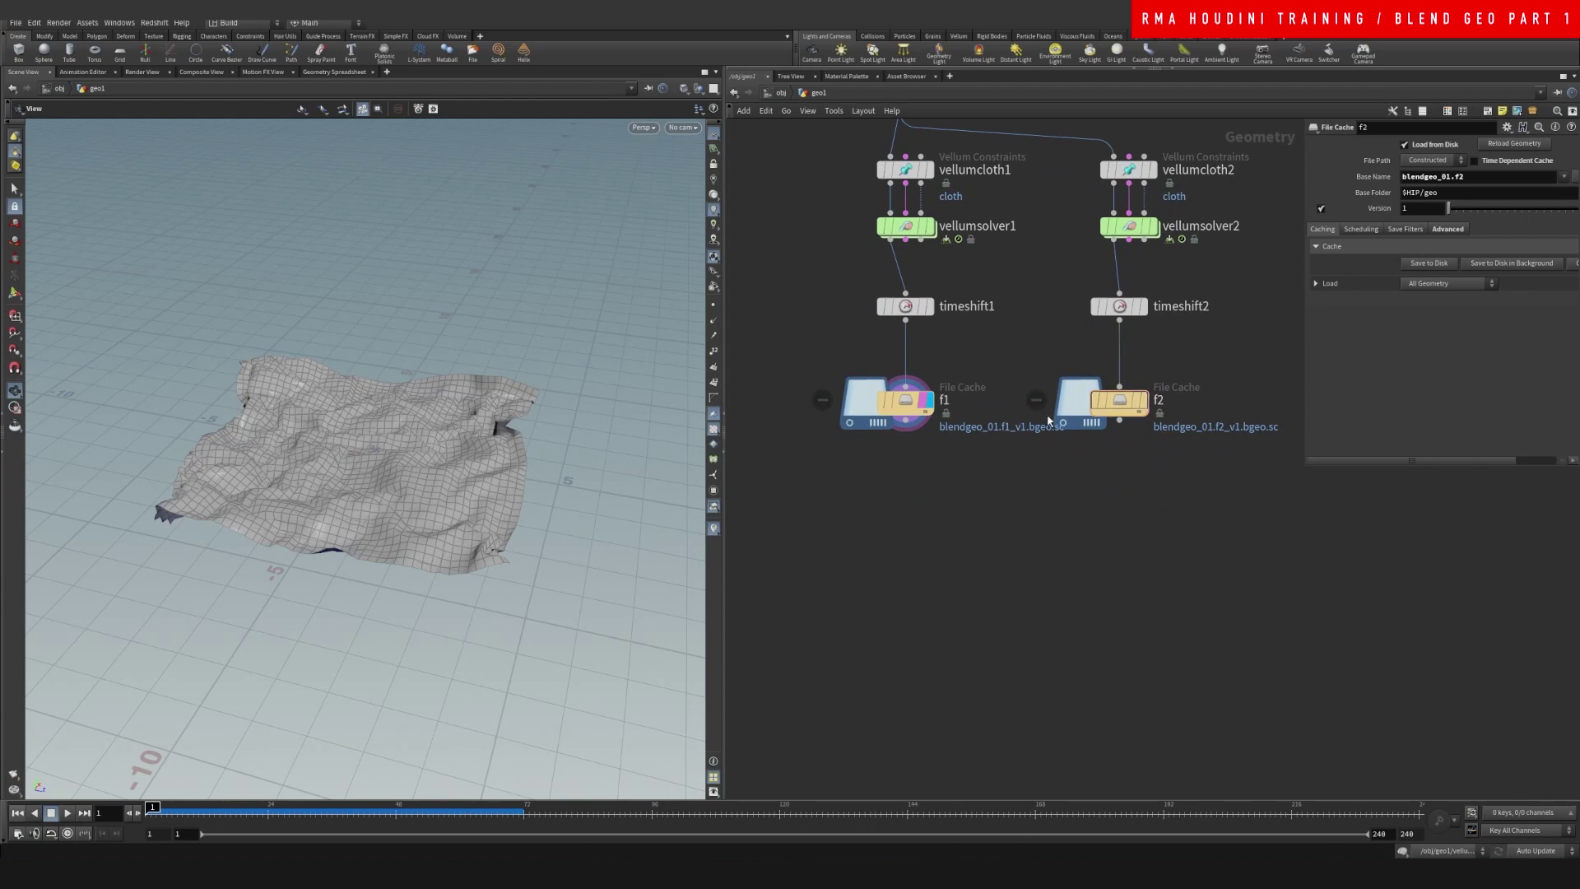
# Add a Blend Shapes node below the caches, wire f1 and f2 into it and display its result
pyautogui.press('Tab')
pyautogui.write('bl')
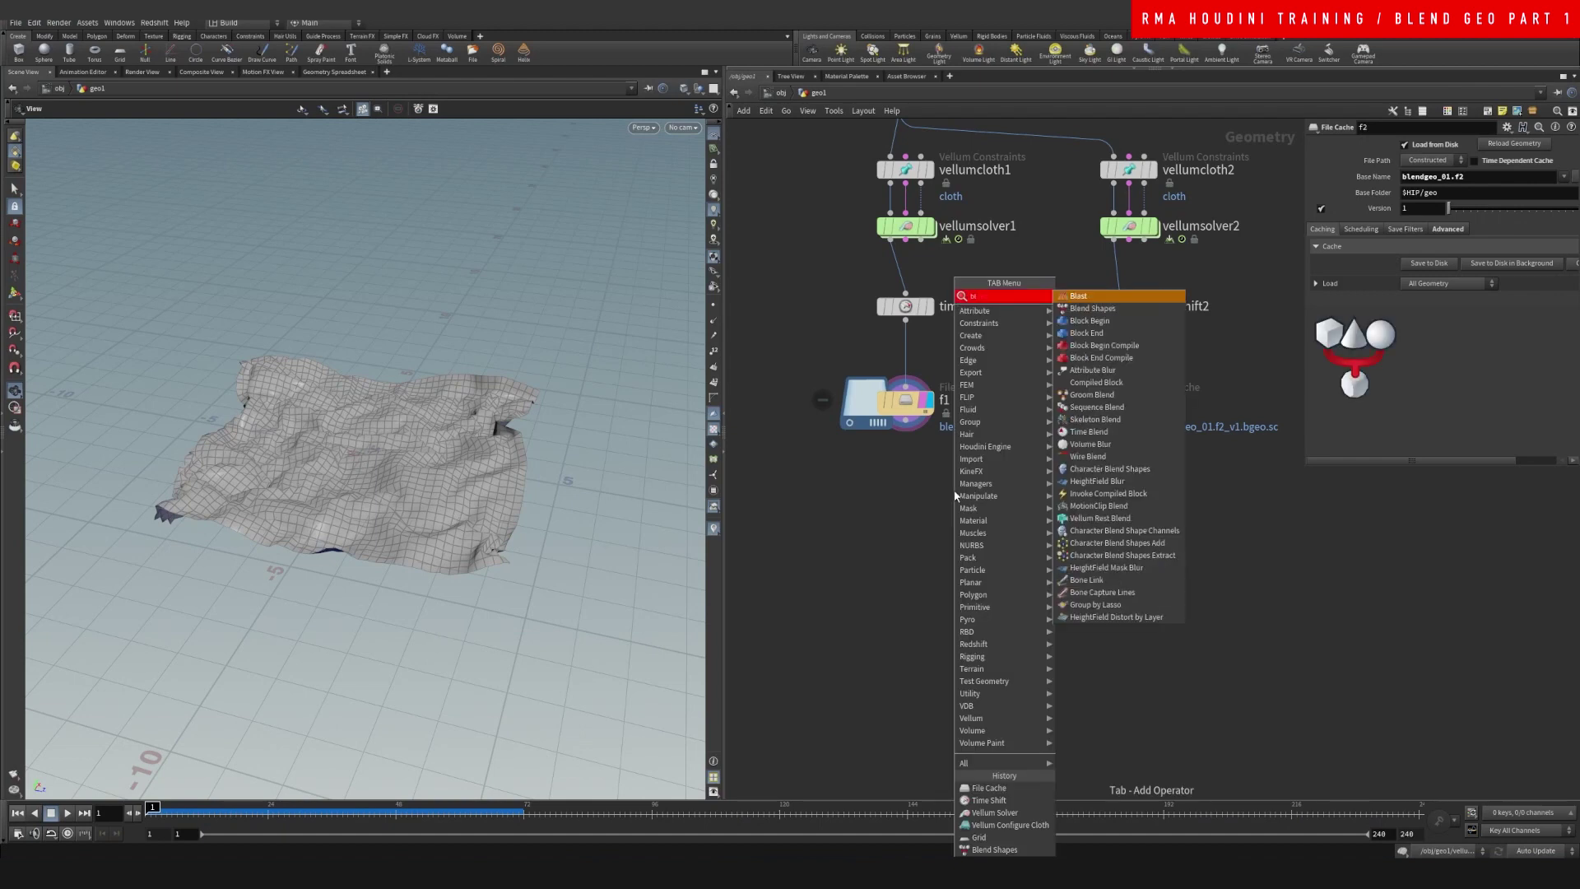
pyautogui.click(1103, 308)
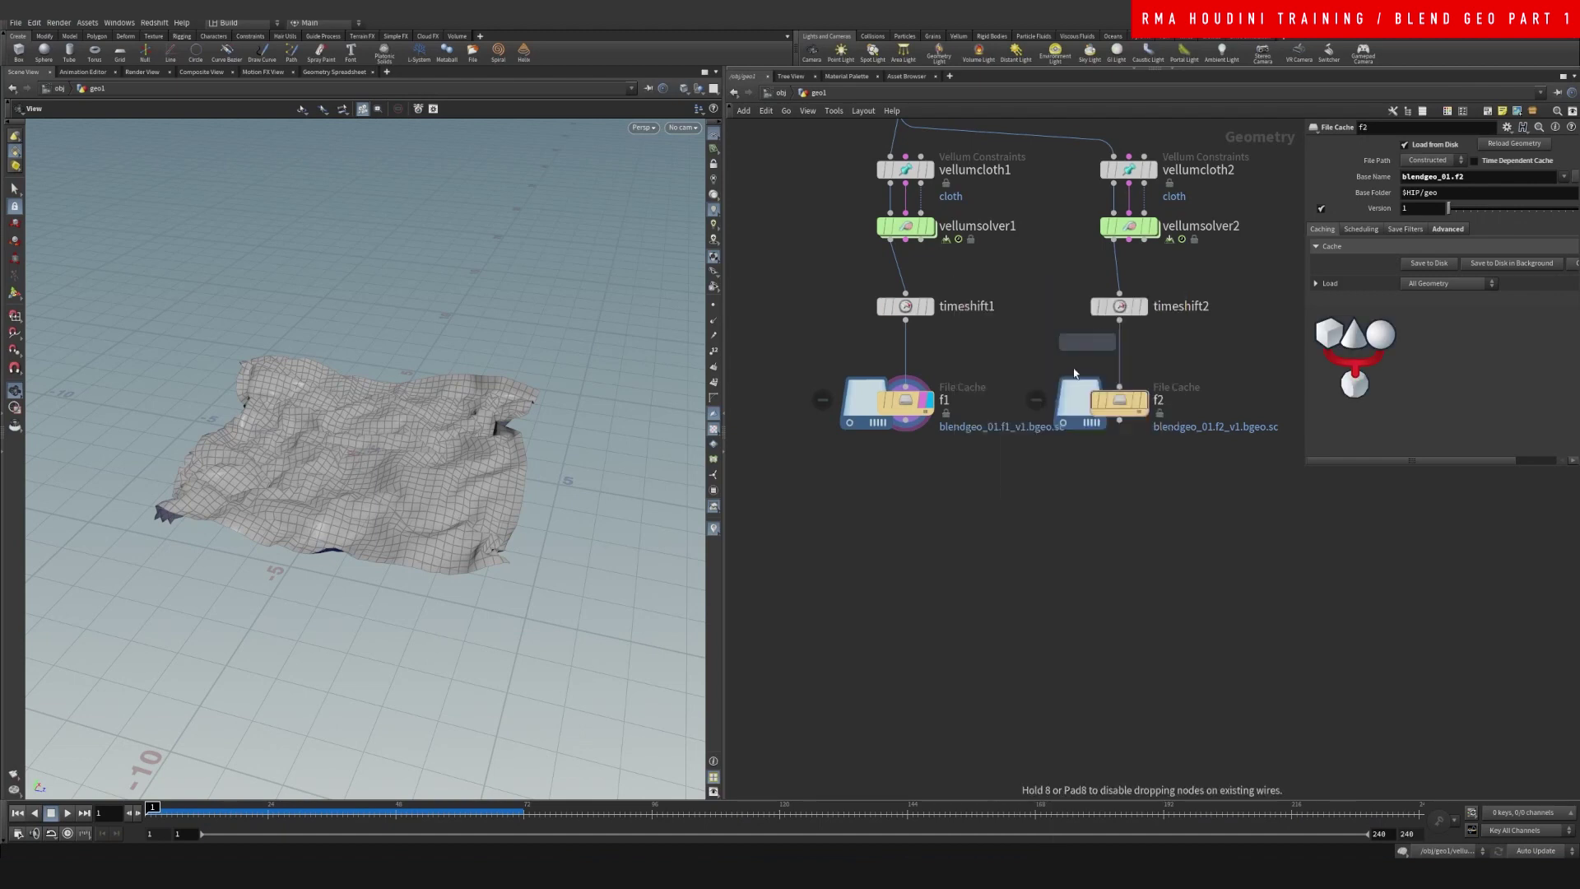
pyautogui.click(998, 551)
pyautogui.moveTo(972, 493); pyautogui.dragTo(1119, 420)
pyautogui.click(1023, 551)
pyautogui.moveTo(1026, 554); pyautogui.dragTo(1014, 559)
pyautogui.click(1006, 556)
# Scrub the blend1 weight to preview the blend between the cached shapes and enlarge the parameter pane
pyautogui.moveTo(1496, 443)
pyautogui.mouseDown()
pyautogui.moveTo(1569, 437)
pyautogui.moveTo(1474, 441)
pyautogui.mouseUp()
pyautogui.moveTo(1303, 470); pyautogui.dragTo(1220, 646)
pyautogui.moveTo(1121, 558); pyautogui.dragTo(1036, 556, button='middle')
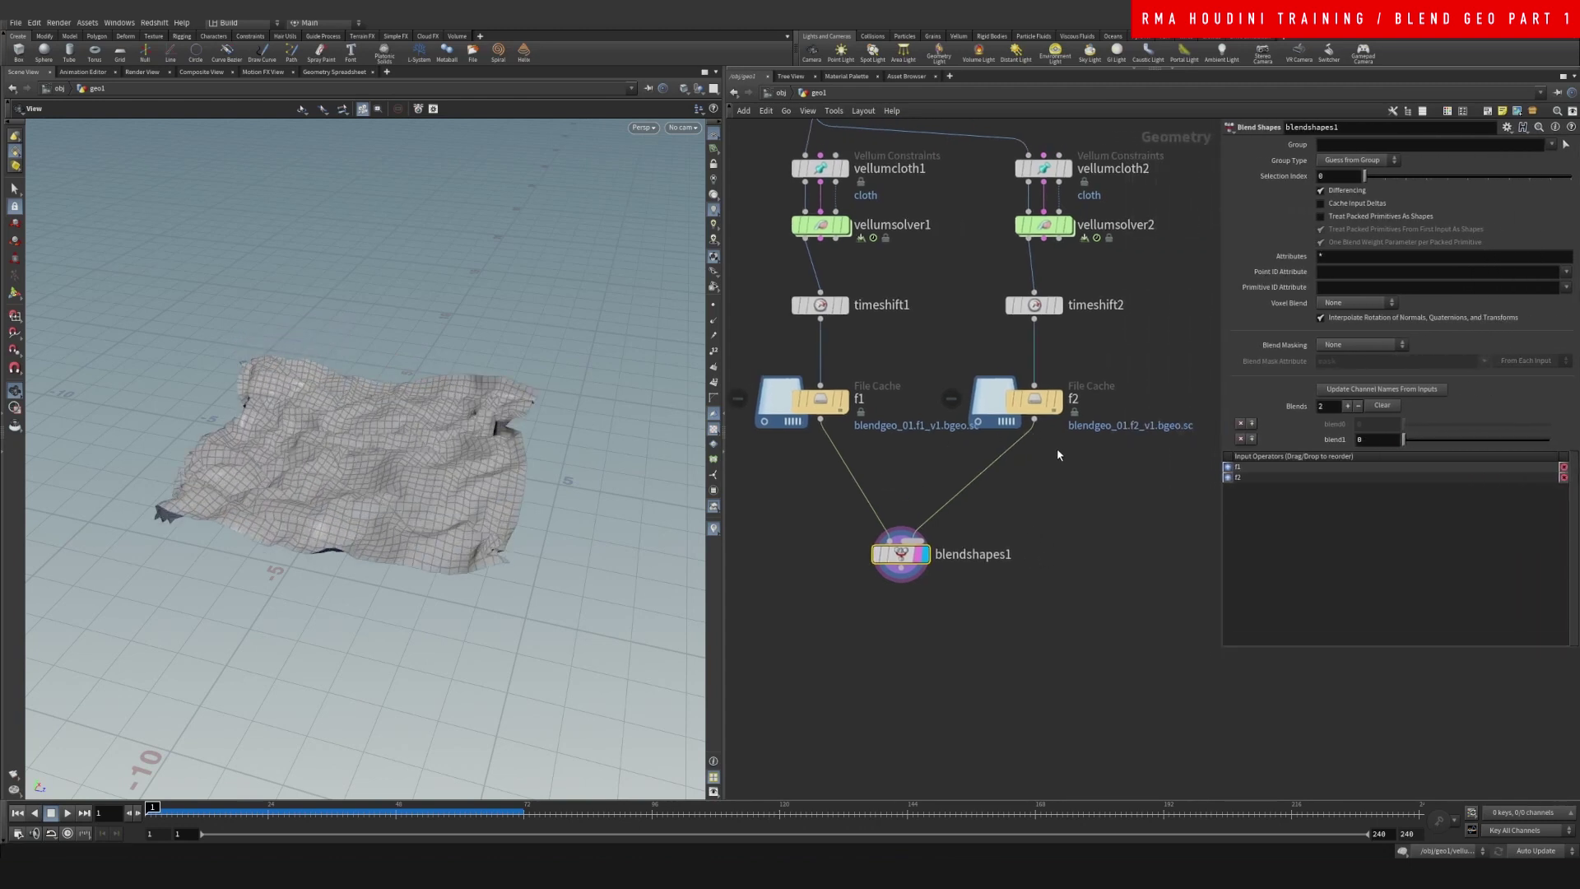
# Move the f1 and f2 cache nodes slightly closer to their Time Shift nodes
pyautogui.moveTo(1051, 463); pyautogui.dragTo(1065, 480, button='middle')
pyautogui.moveTo(833, 418); pyautogui.dragTo(833, 408)
pyautogui.moveTo(1061, 420)
pyautogui.moveTo(1060, 420); pyautogui.dragTo(1060, 409)
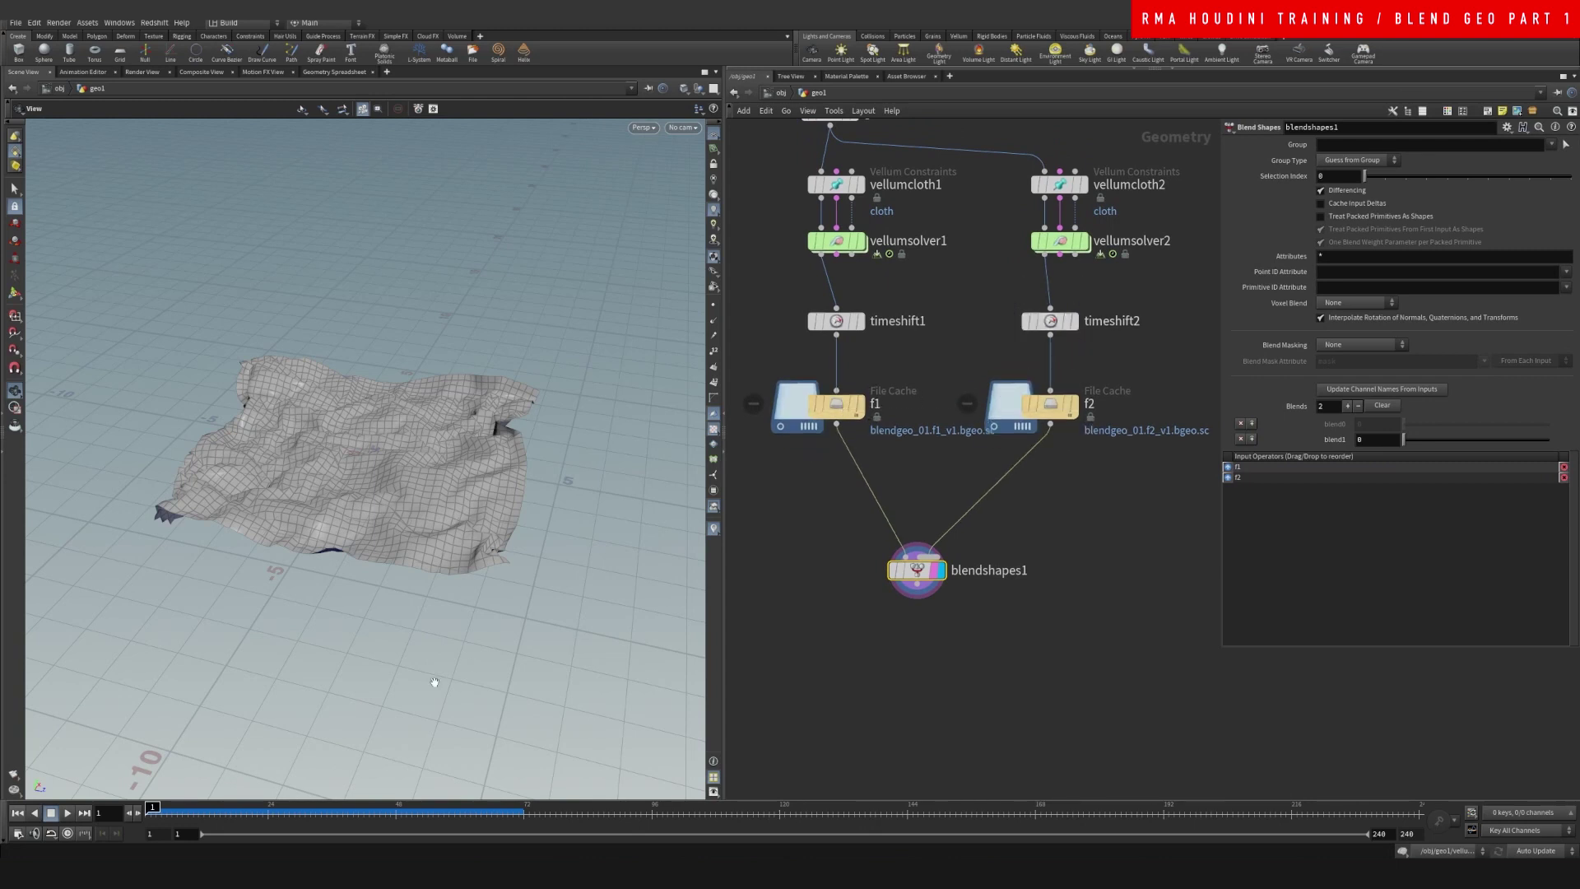
# Display the second Vellum Solver and scrub the timeline to frame 19 to view its cloth simulation
pyautogui.click(1084, 241)
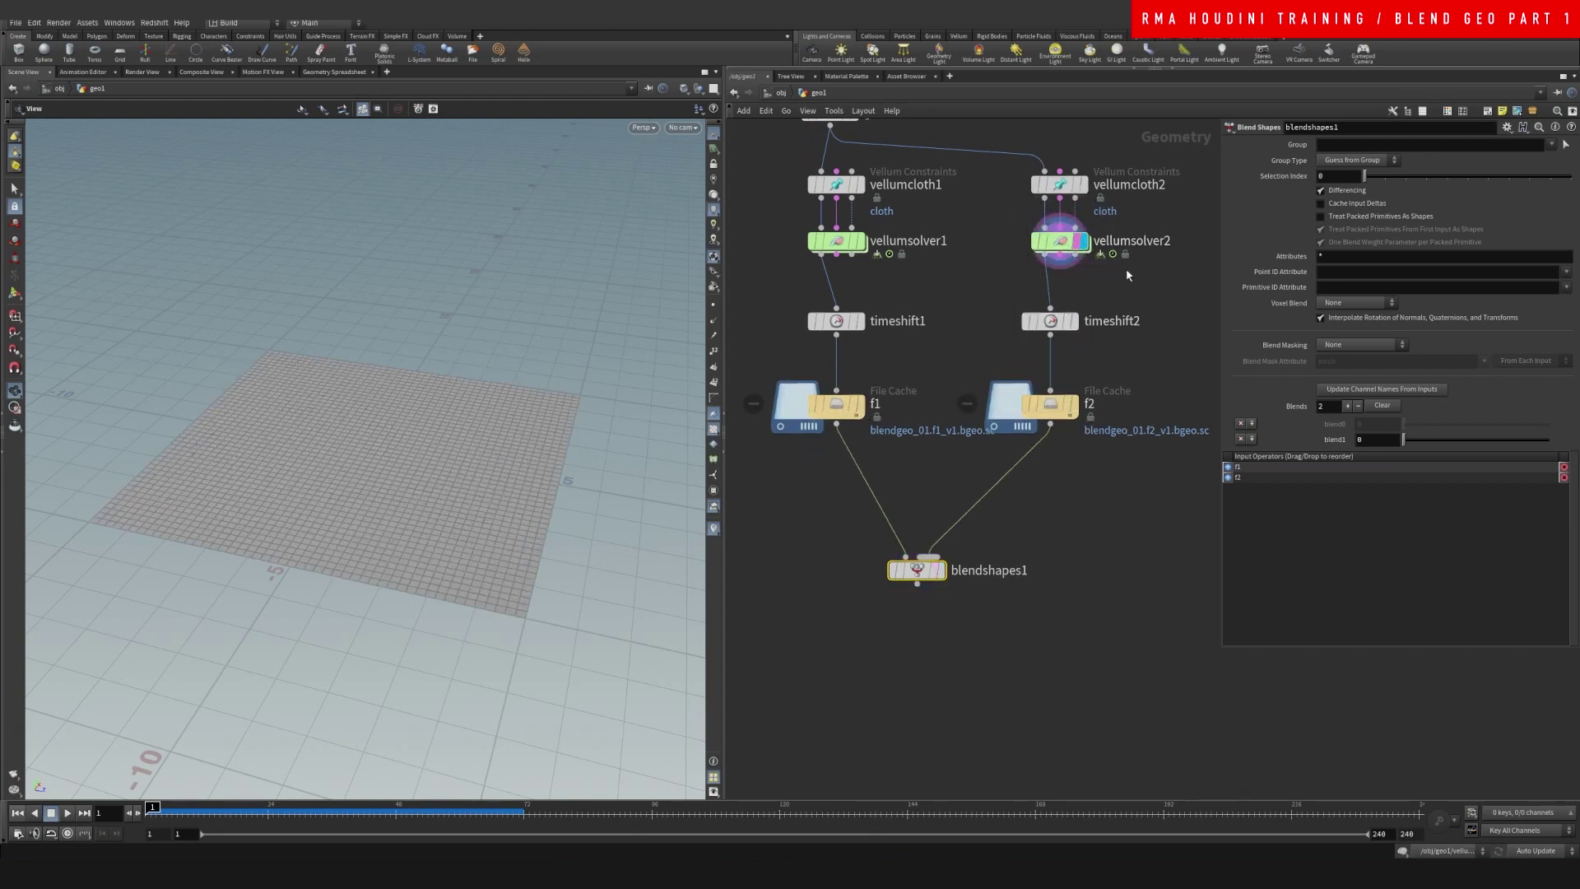
pyautogui.moveTo(152, 811); pyautogui.dragTo(239, 811)
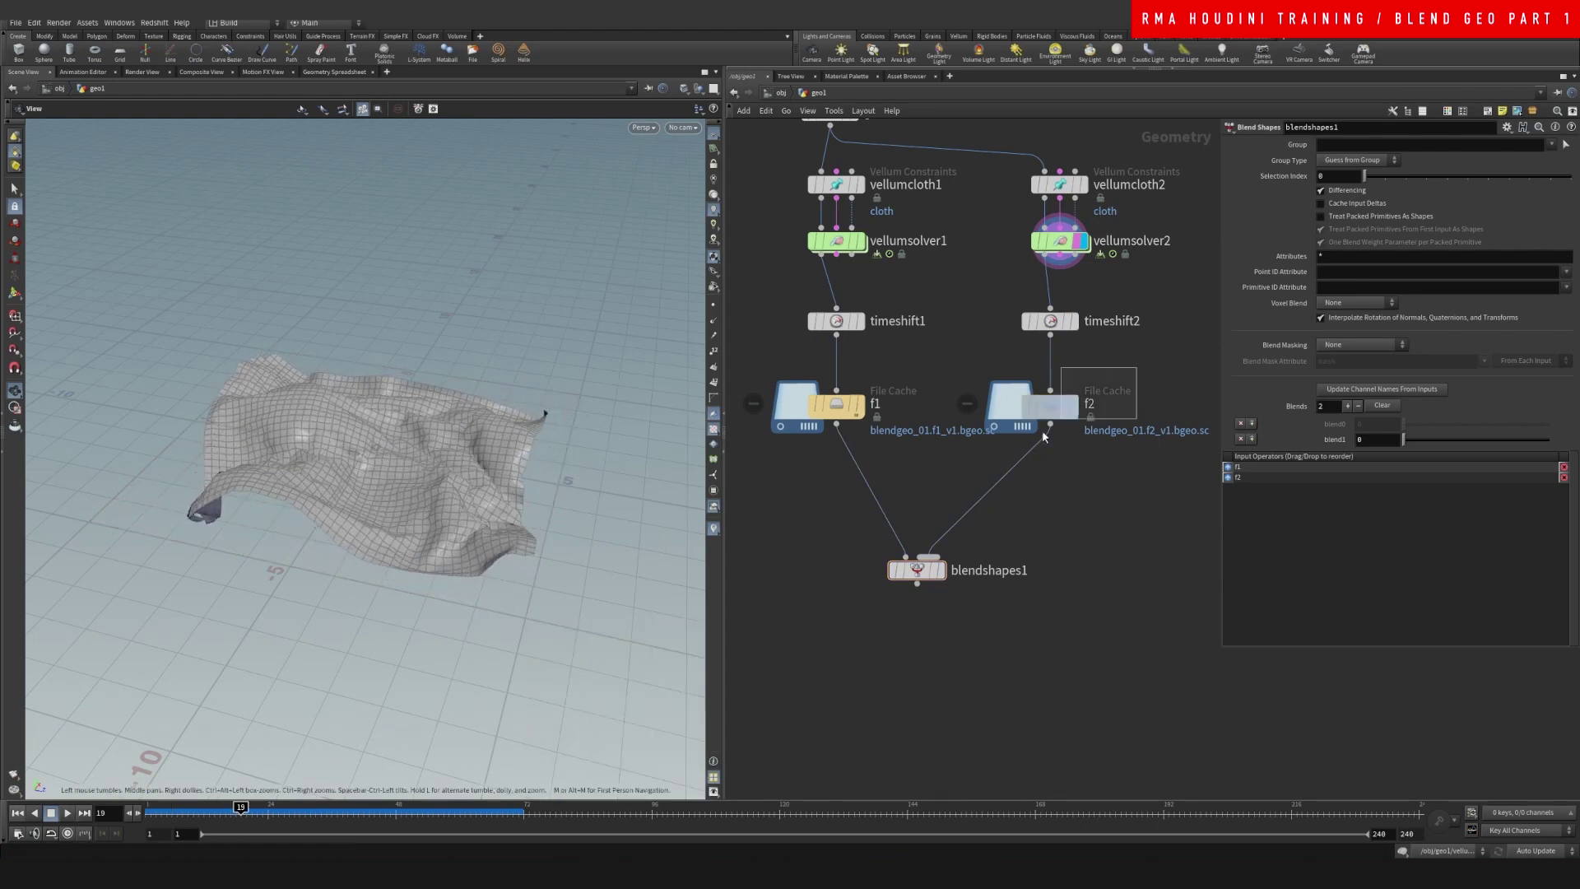
pyautogui.click(1050, 404)
pyautogui.moveTo(1019, 548); pyautogui.dragTo(1029, 526, button='middle')
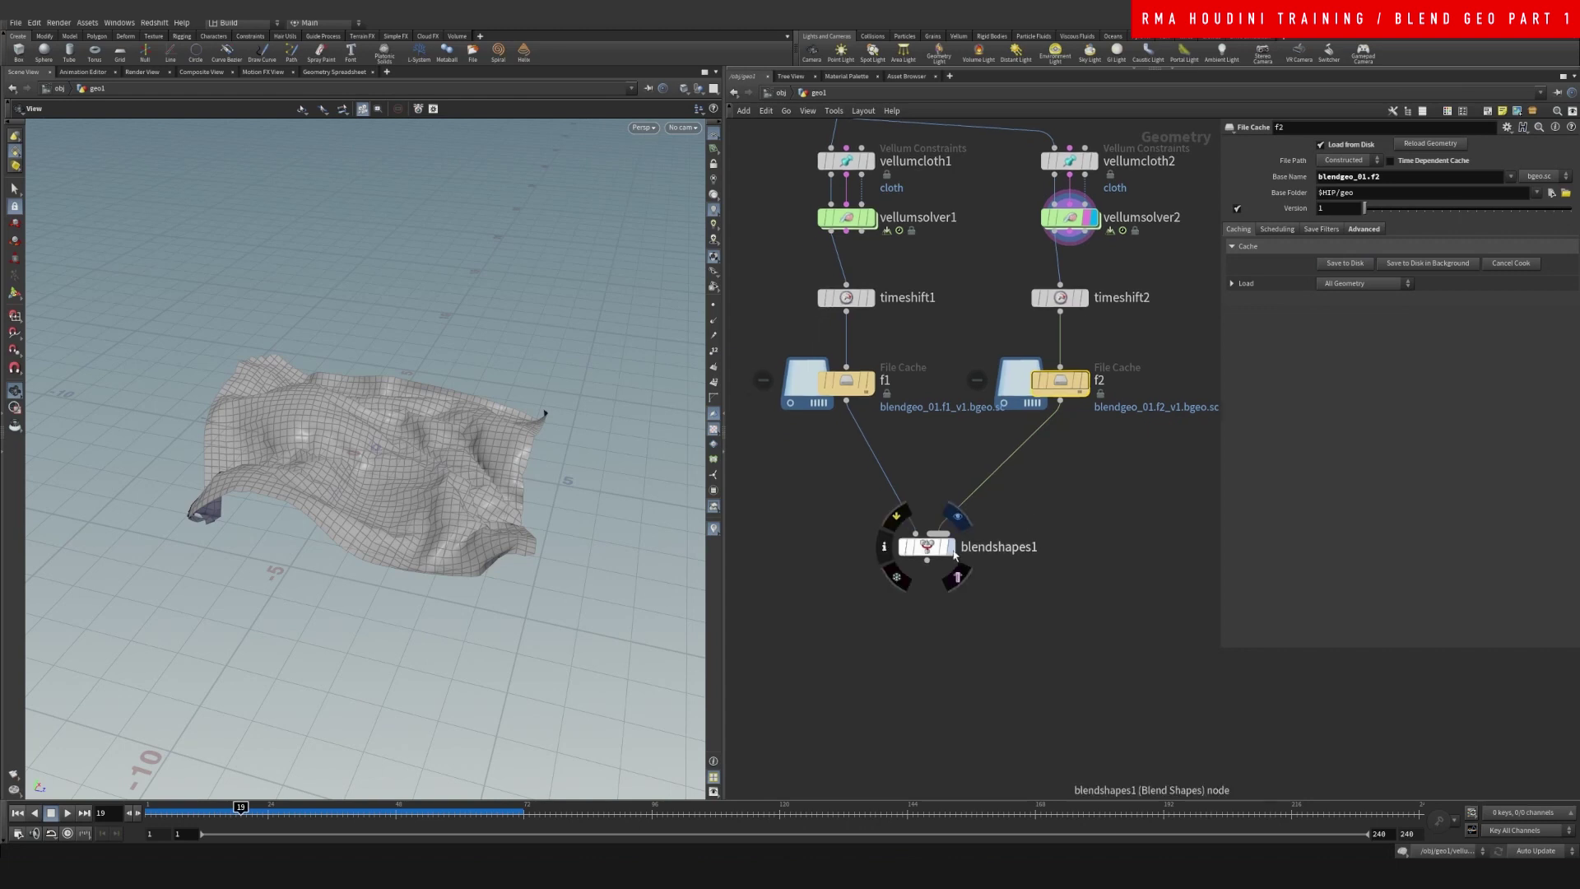
# Display the Blend Shapes node and scrub its blend1 weight to check the blend
pyautogui.click(943, 545)
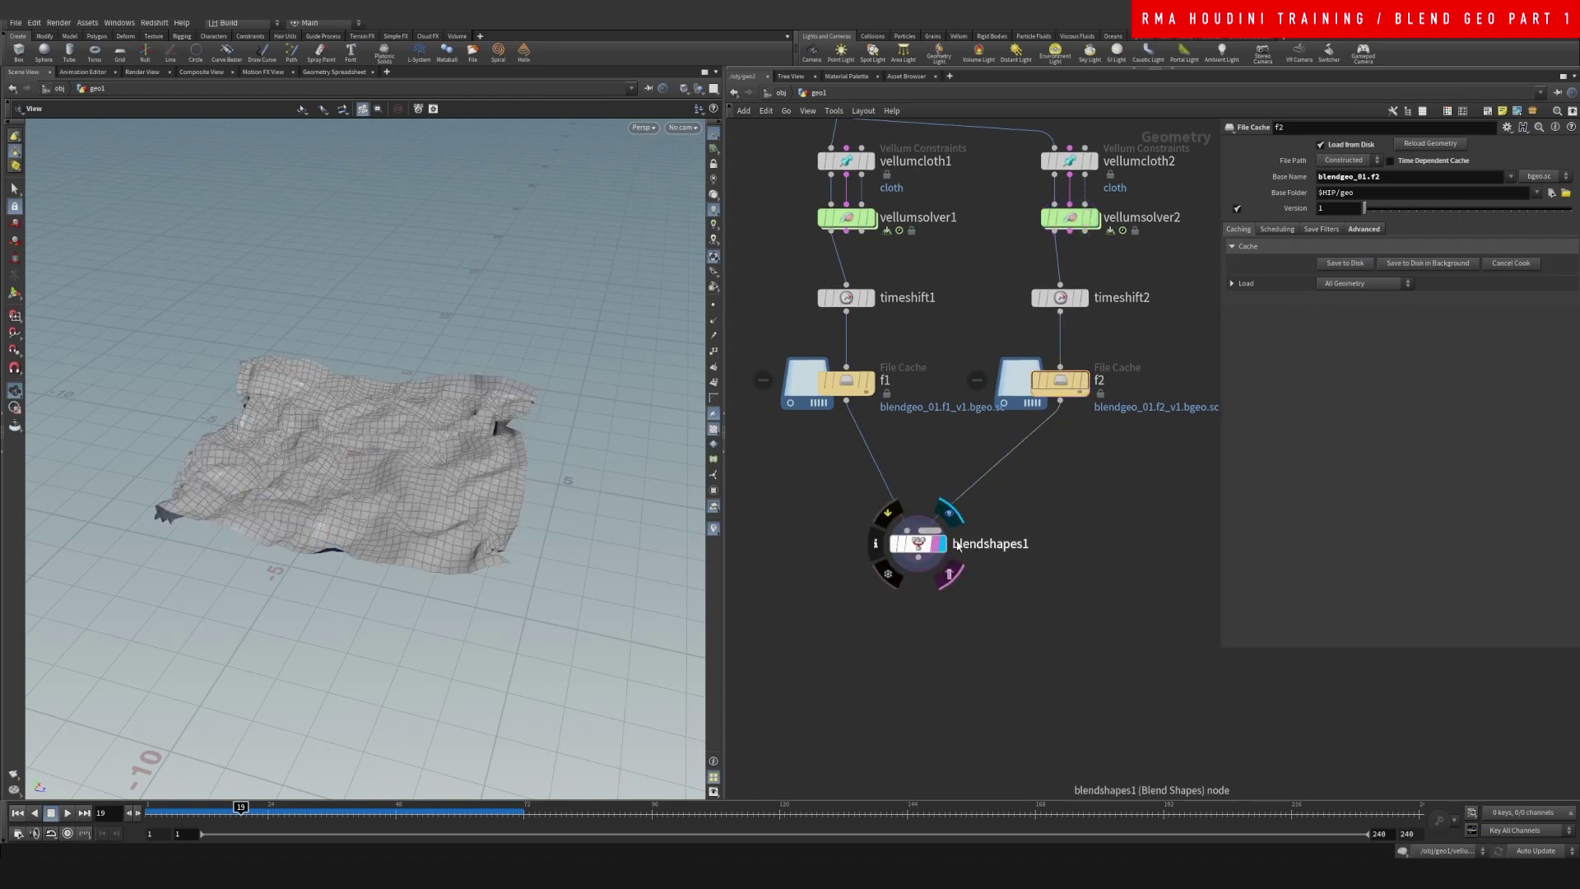
pyautogui.click(920, 545)
pyautogui.moveTo(1423, 442)
pyautogui.mouseDown()
pyautogui.moveTo(1549, 440)
pyautogui.moveTo(1404, 440)
pyautogui.mouseUp()
# Inspect the f2 cache's geometry and base name, and display the second Time Shift to check its frame setting
pyautogui.click(1060, 381)
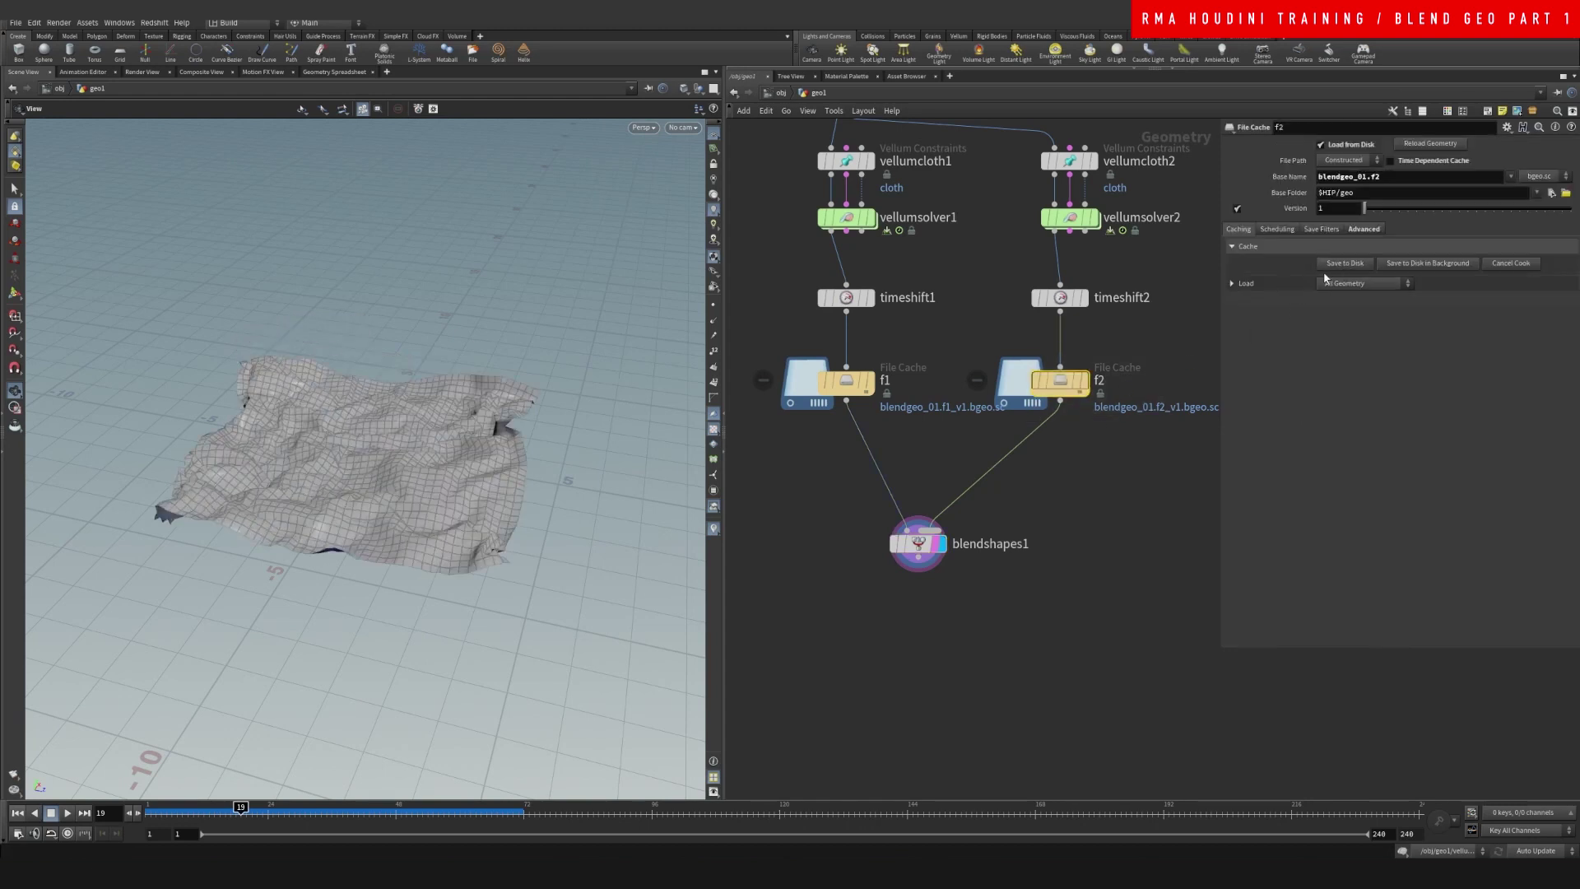
pyautogui.click(1085, 382)
pyautogui.click(1079, 382)
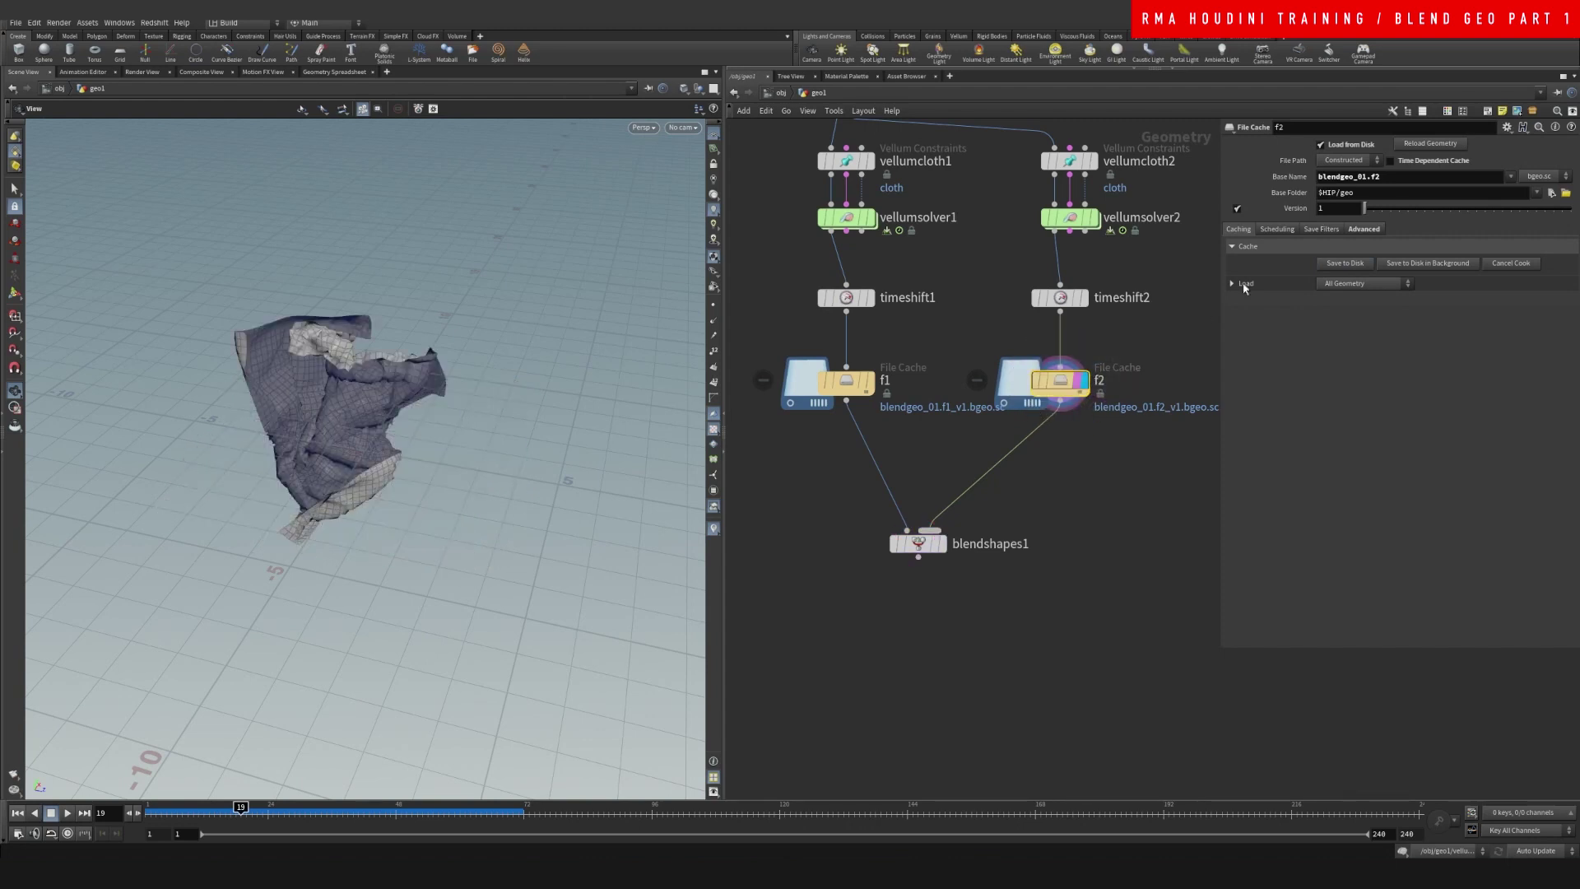
pyautogui.rightClick(1286, 174)
pyautogui.click(1285, 416)
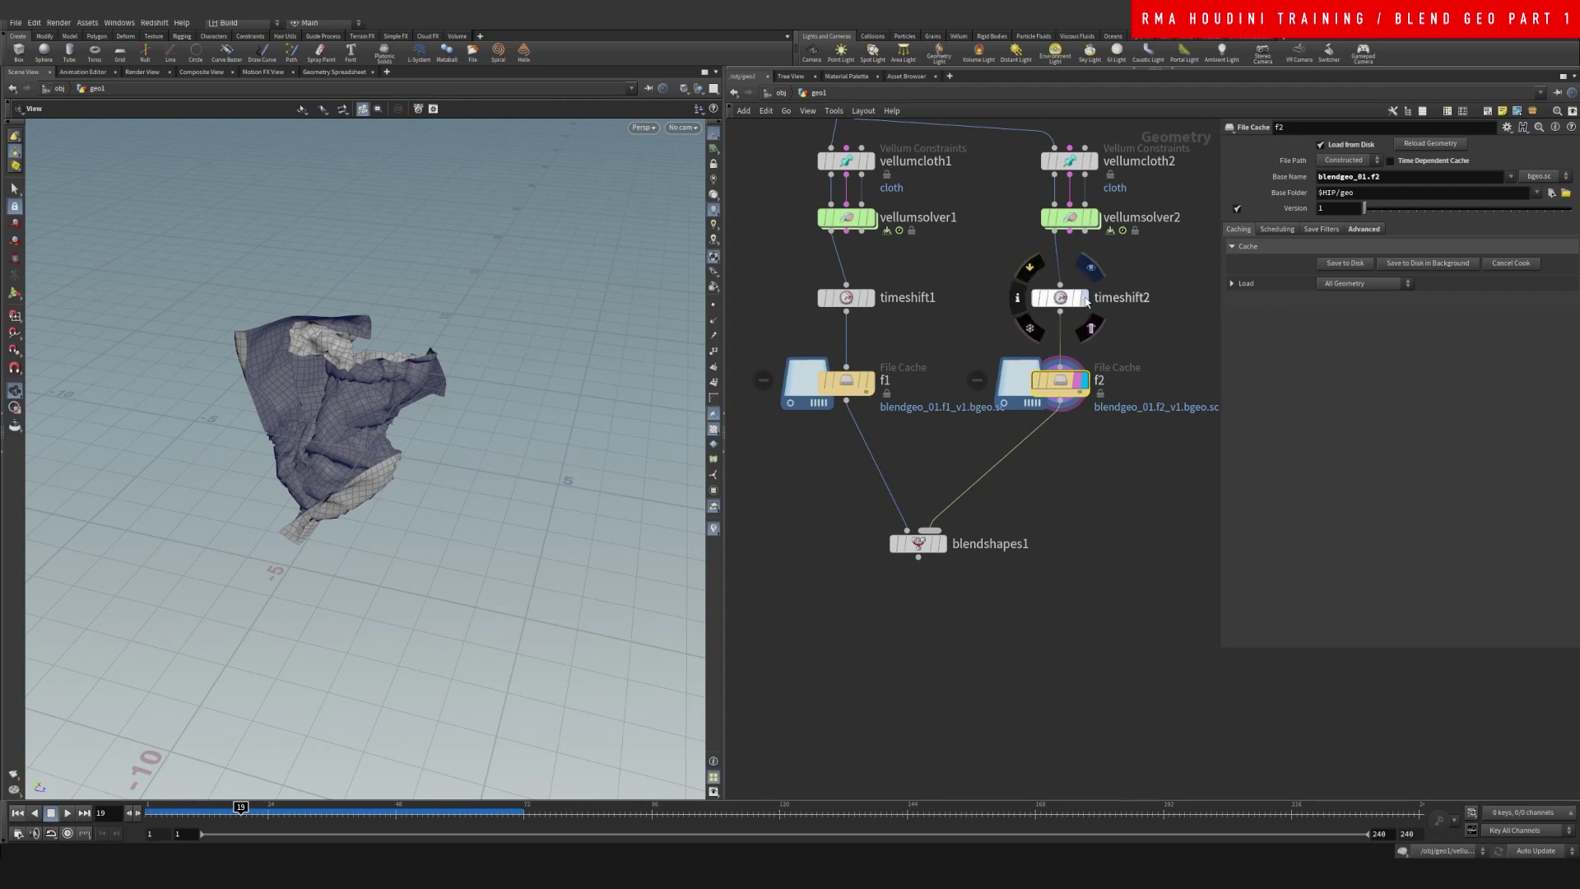
pyautogui.click(1061, 302)
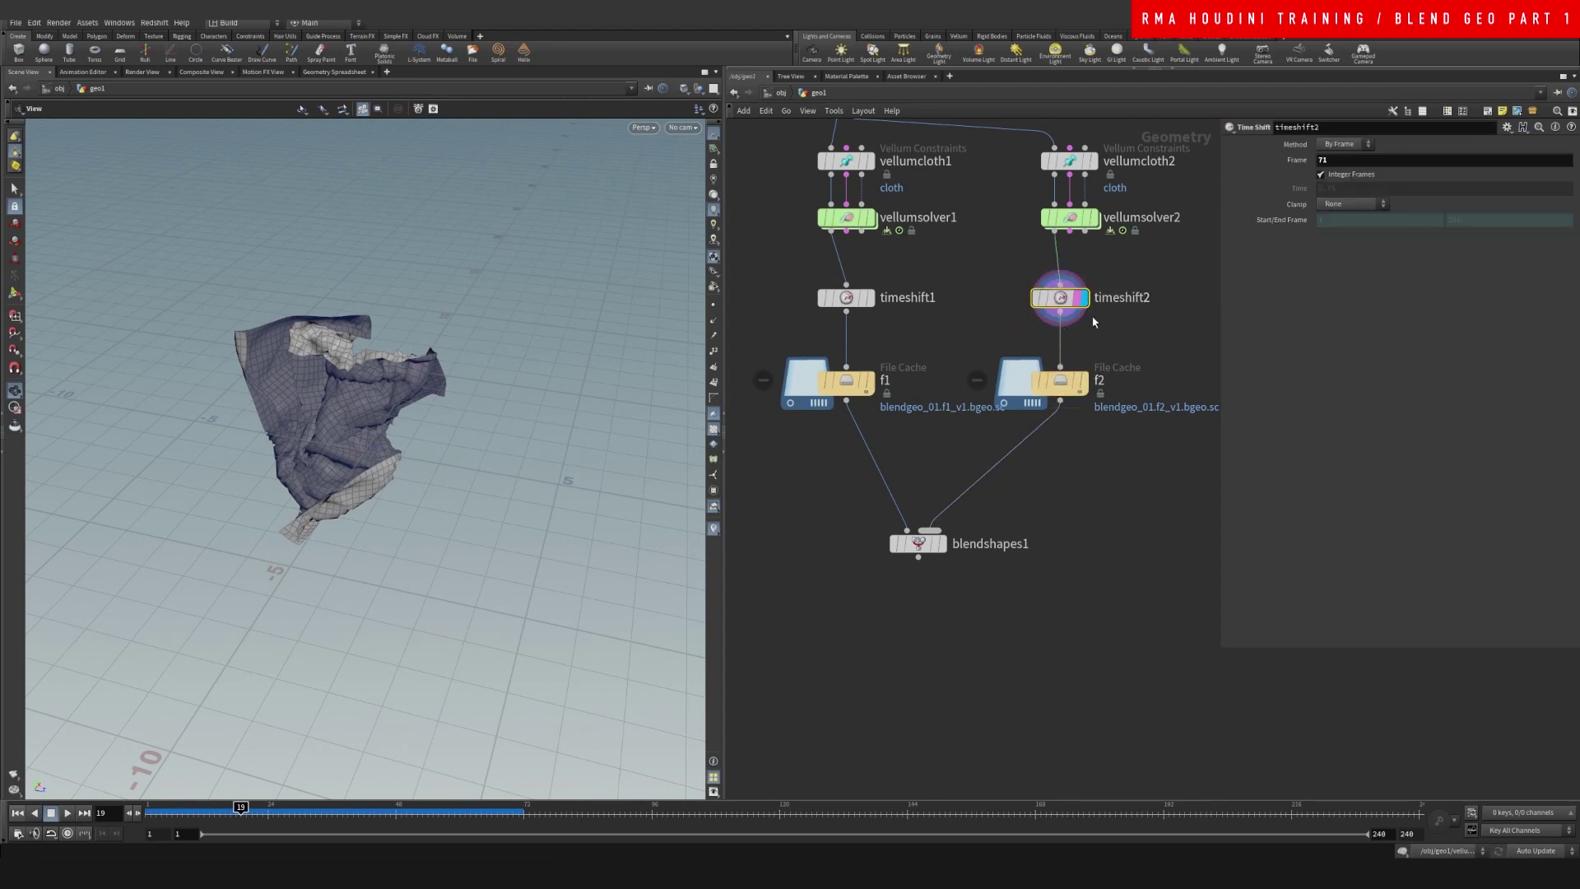
# Set the second Time Shift's frame to 19 and save the f2 cache to disk again
pyautogui.moveTo(1340, 161); pyautogui.dragTo(1204, 92)
pyautogui.write('19')
pyautogui.press('Return')
pyautogui.click(1125, 380)
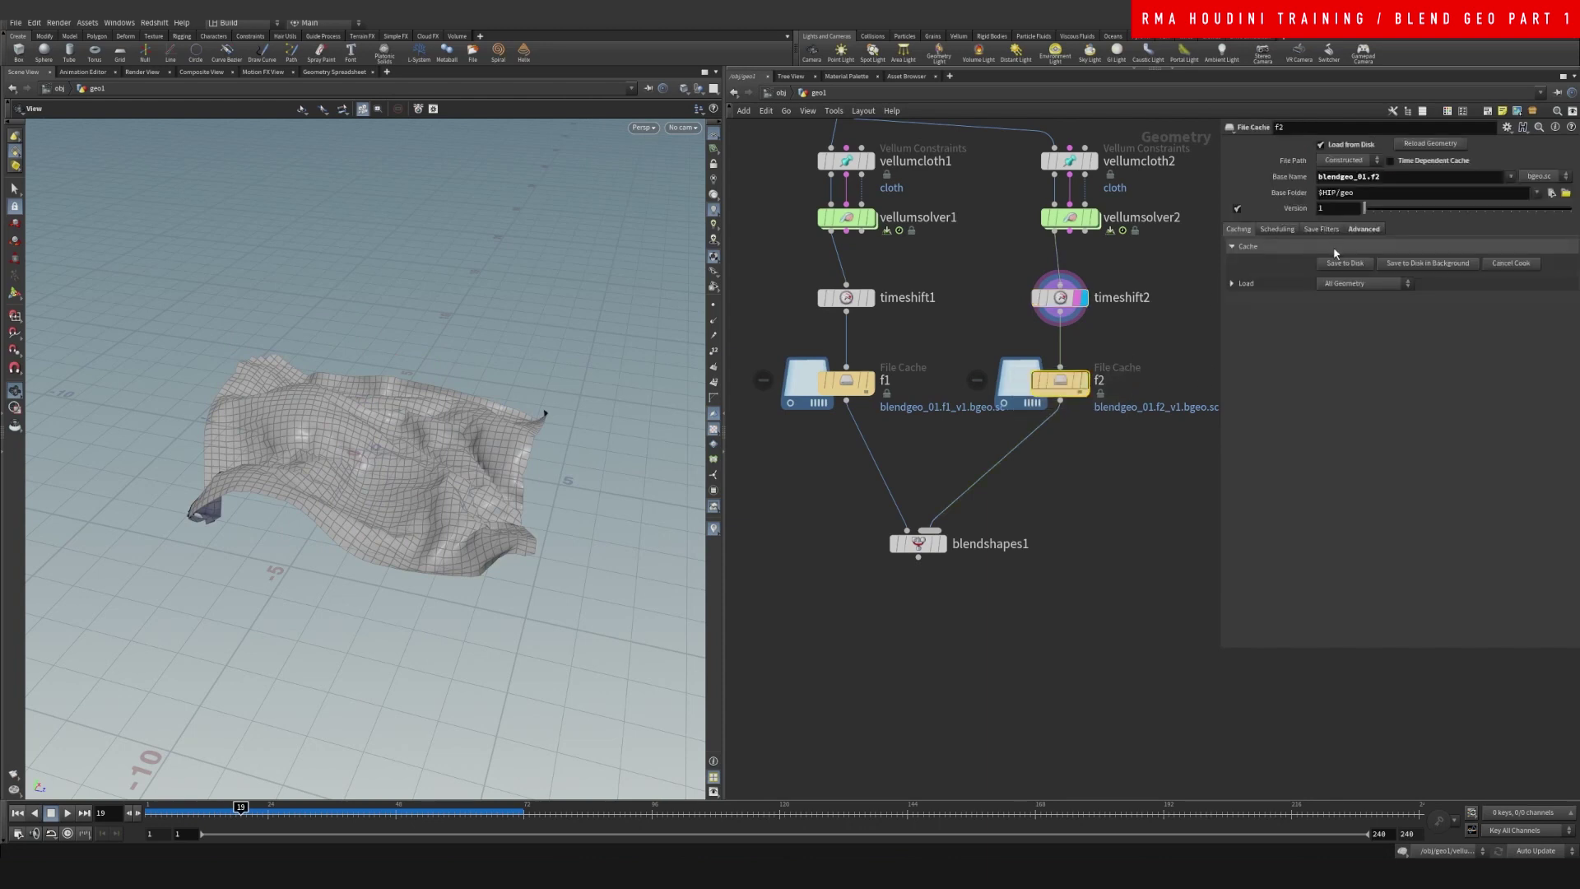
# Display the Blend Shapes node, shift it slightly, and sweep its blend1 weight from 0 up to 1
pyautogui.click(940, 543)
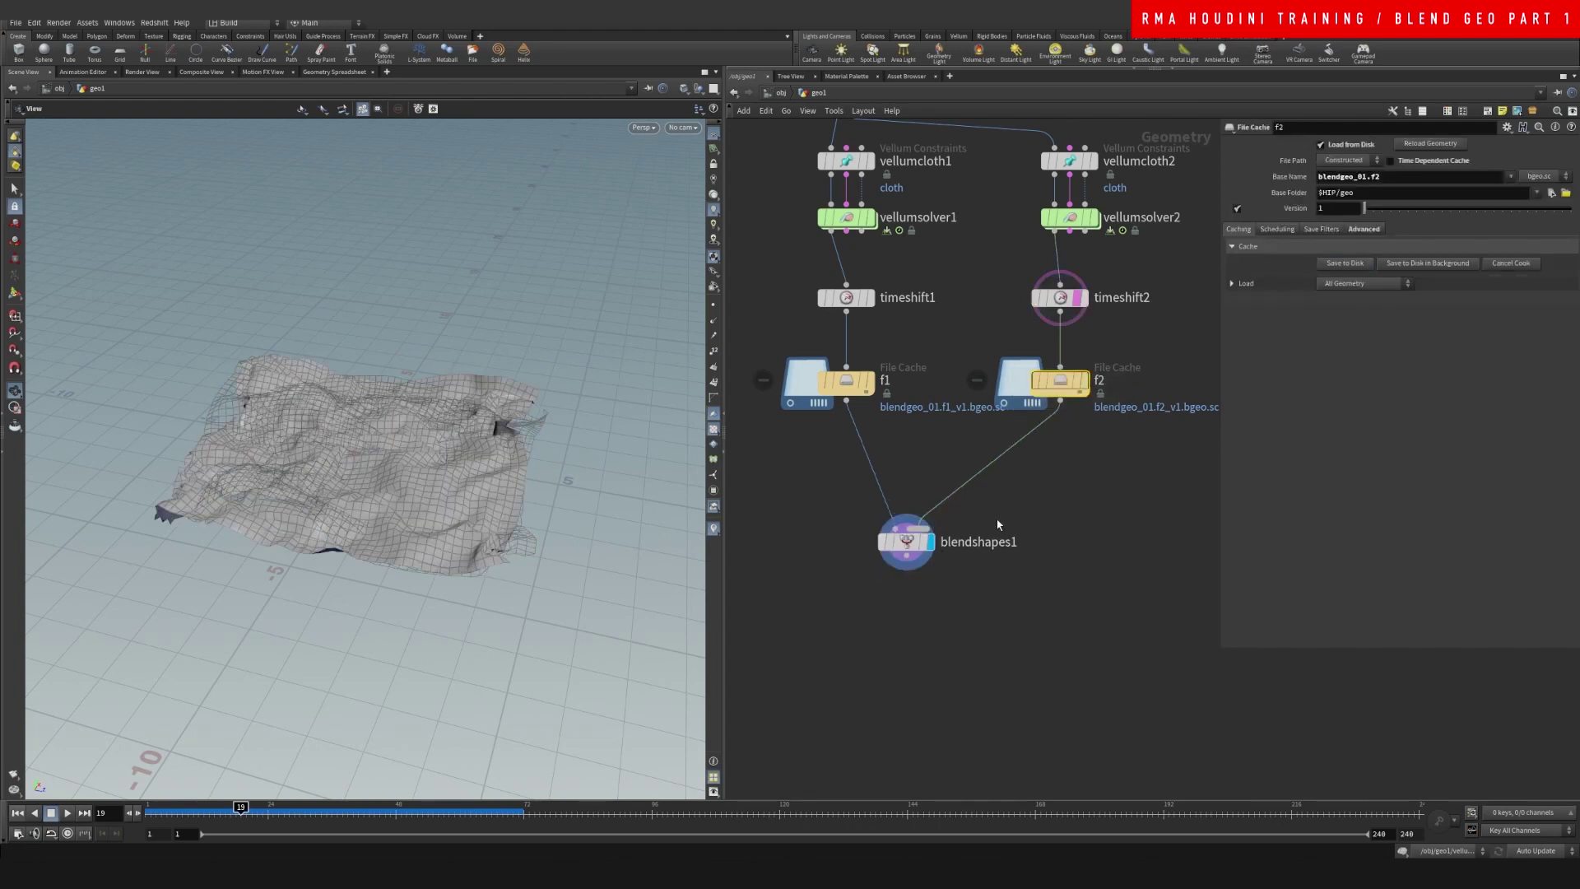
pyautogui.moveTo(933, 545); pyautogui.dragTo(922, 548)
pyautogui.click(937, 571)
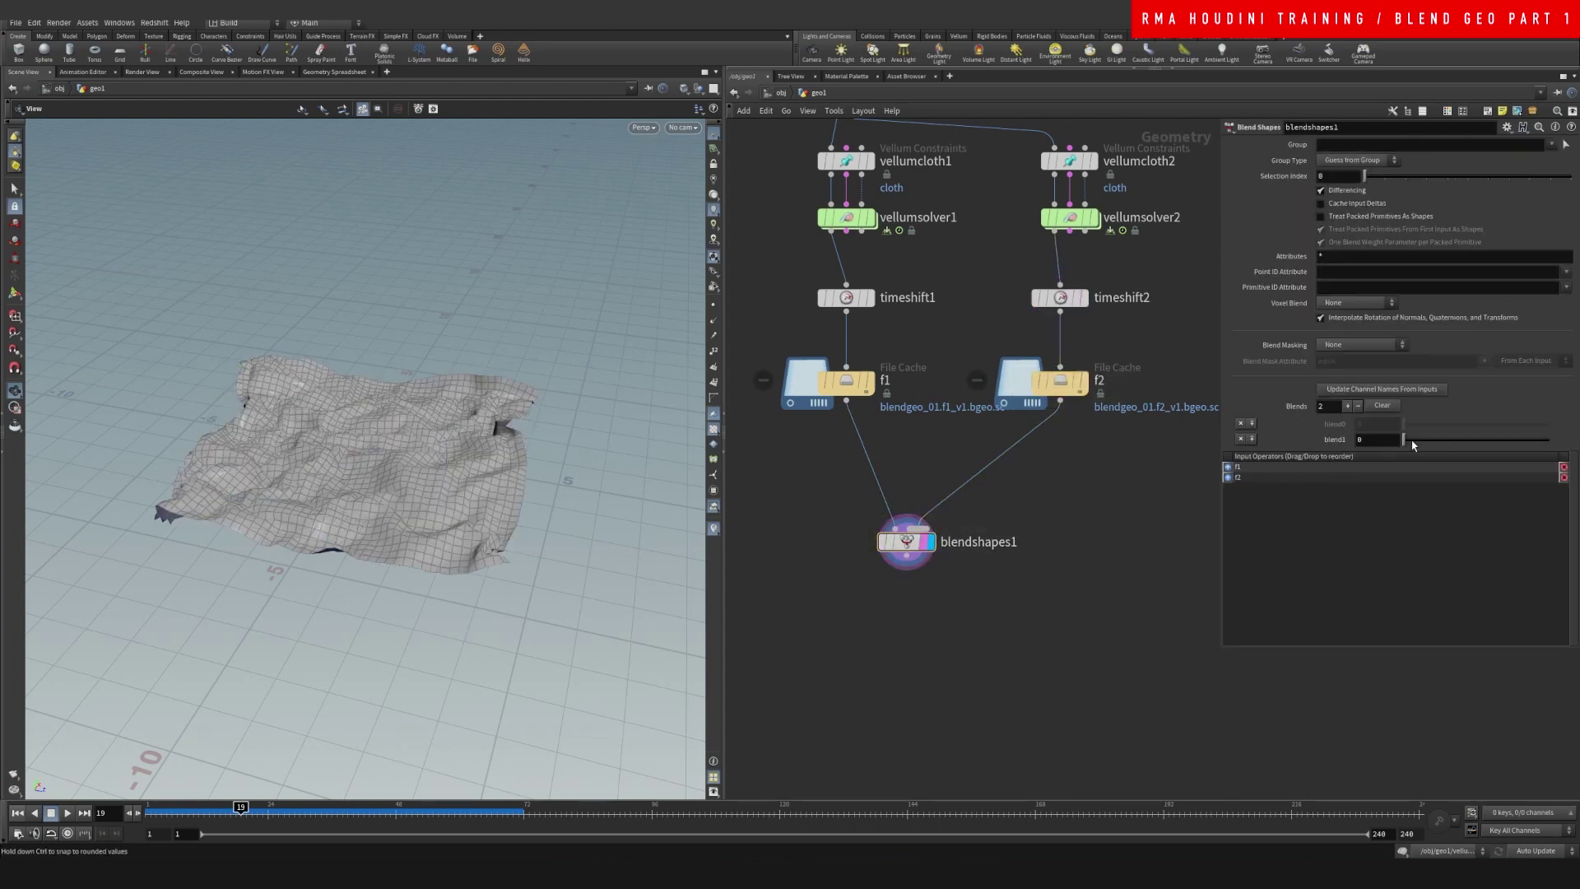
pyautogui.moveTo(1411, 445); pyautogui.dragTo(1552, 443)
pyautogui.scroll(1, 344, 454)
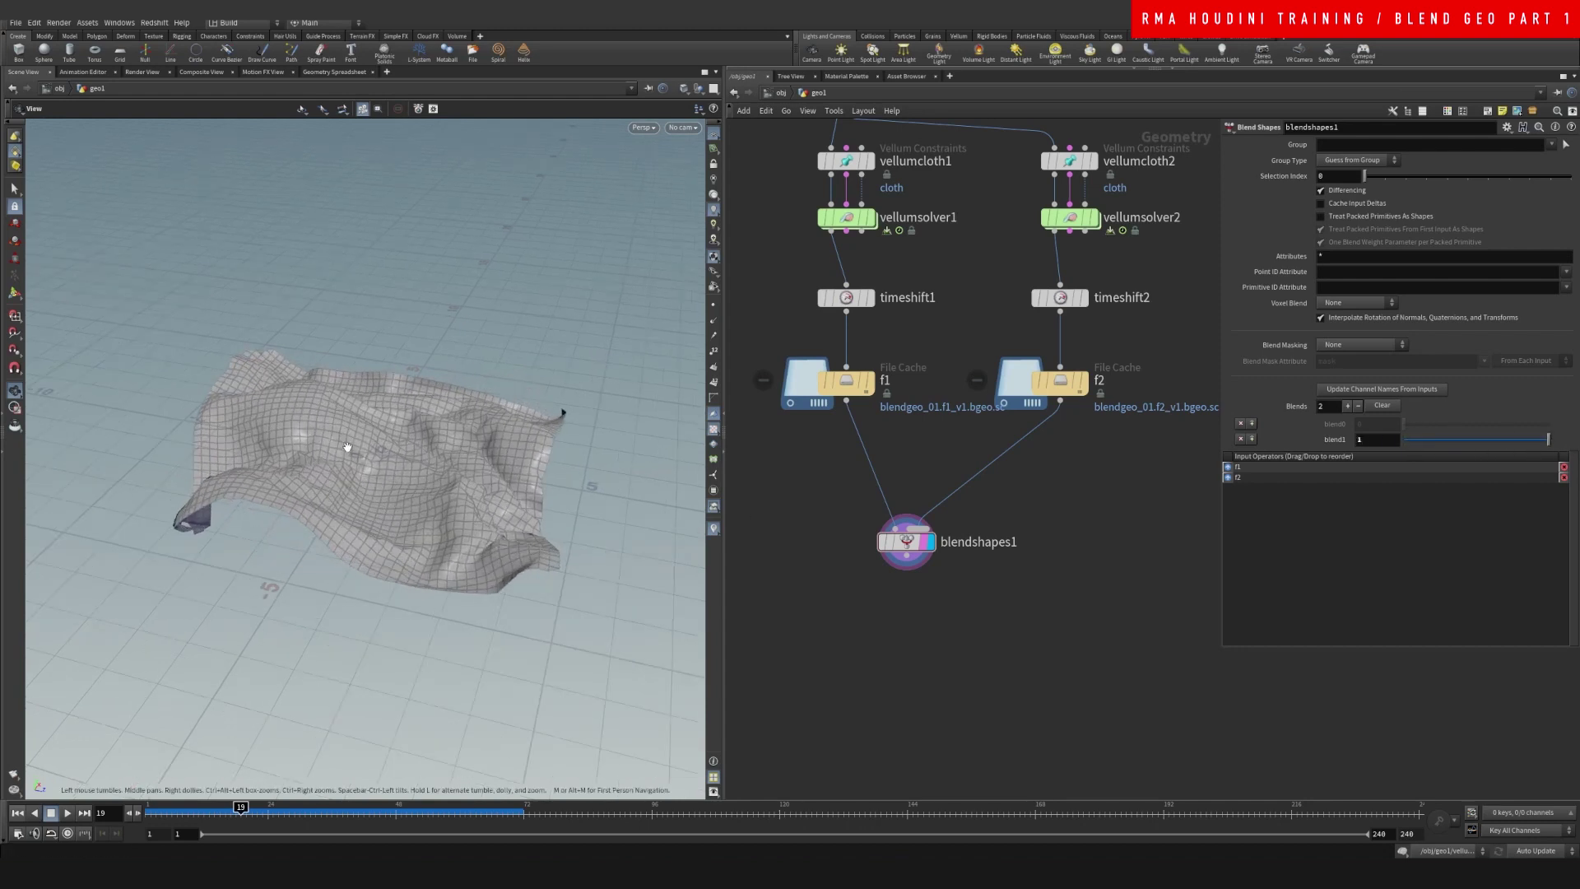
# Scrub the blend1 weight again to check the cloth blend, leaving it at 1, and reposition the Blend Shapes node
pyautogui.moveTo(344, 453); pyautogui.dragTo(410, 501)
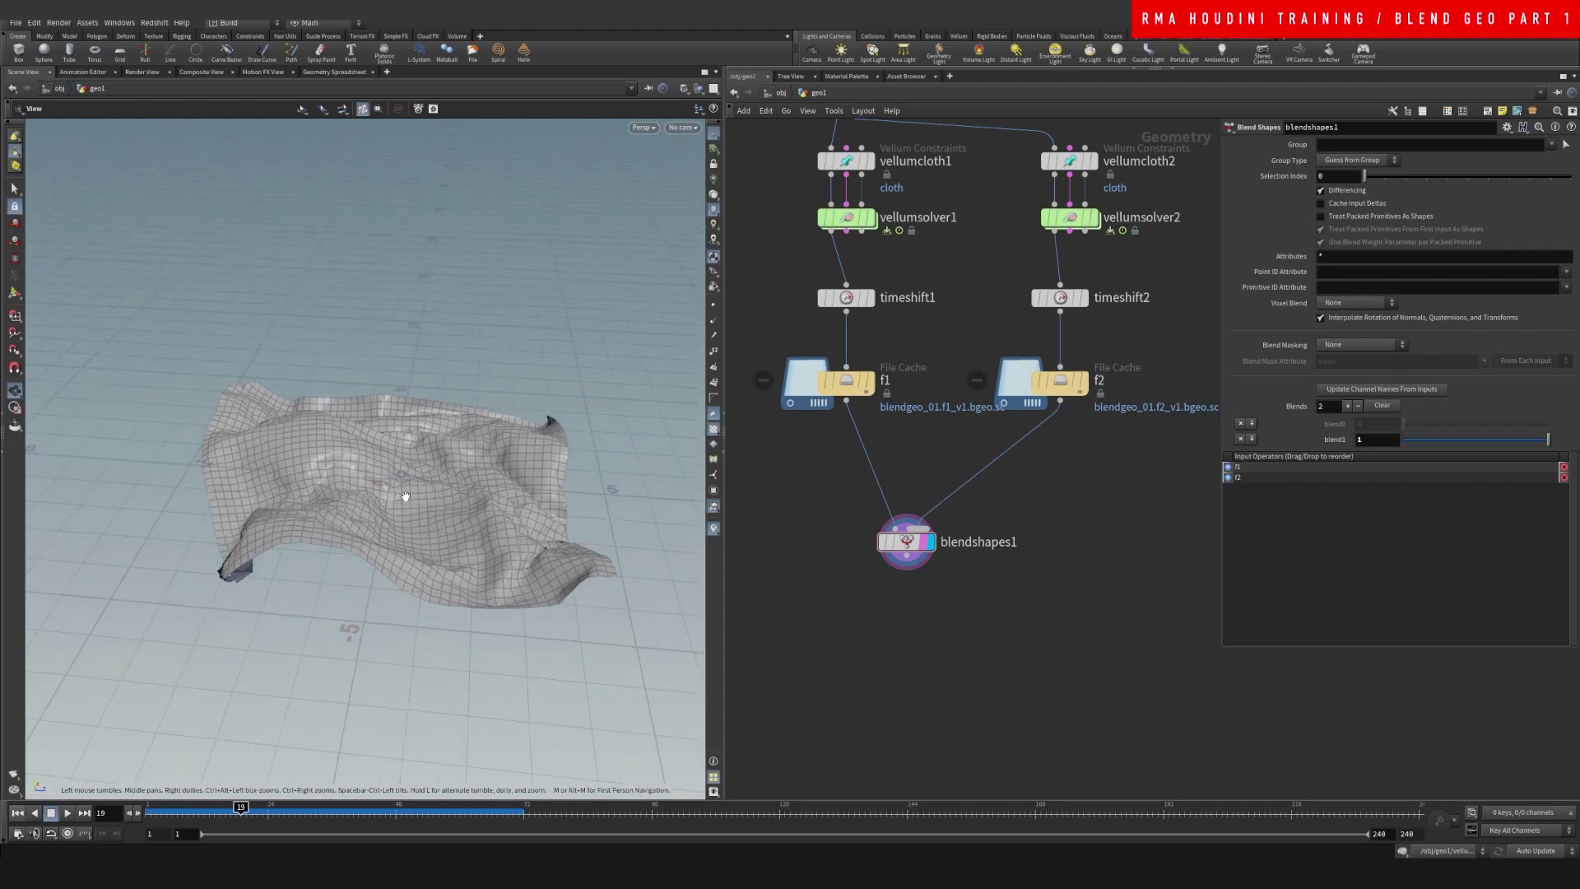
pyautogui.moveTo(1480, 443); pyautogui.dragTo(1576, 436)
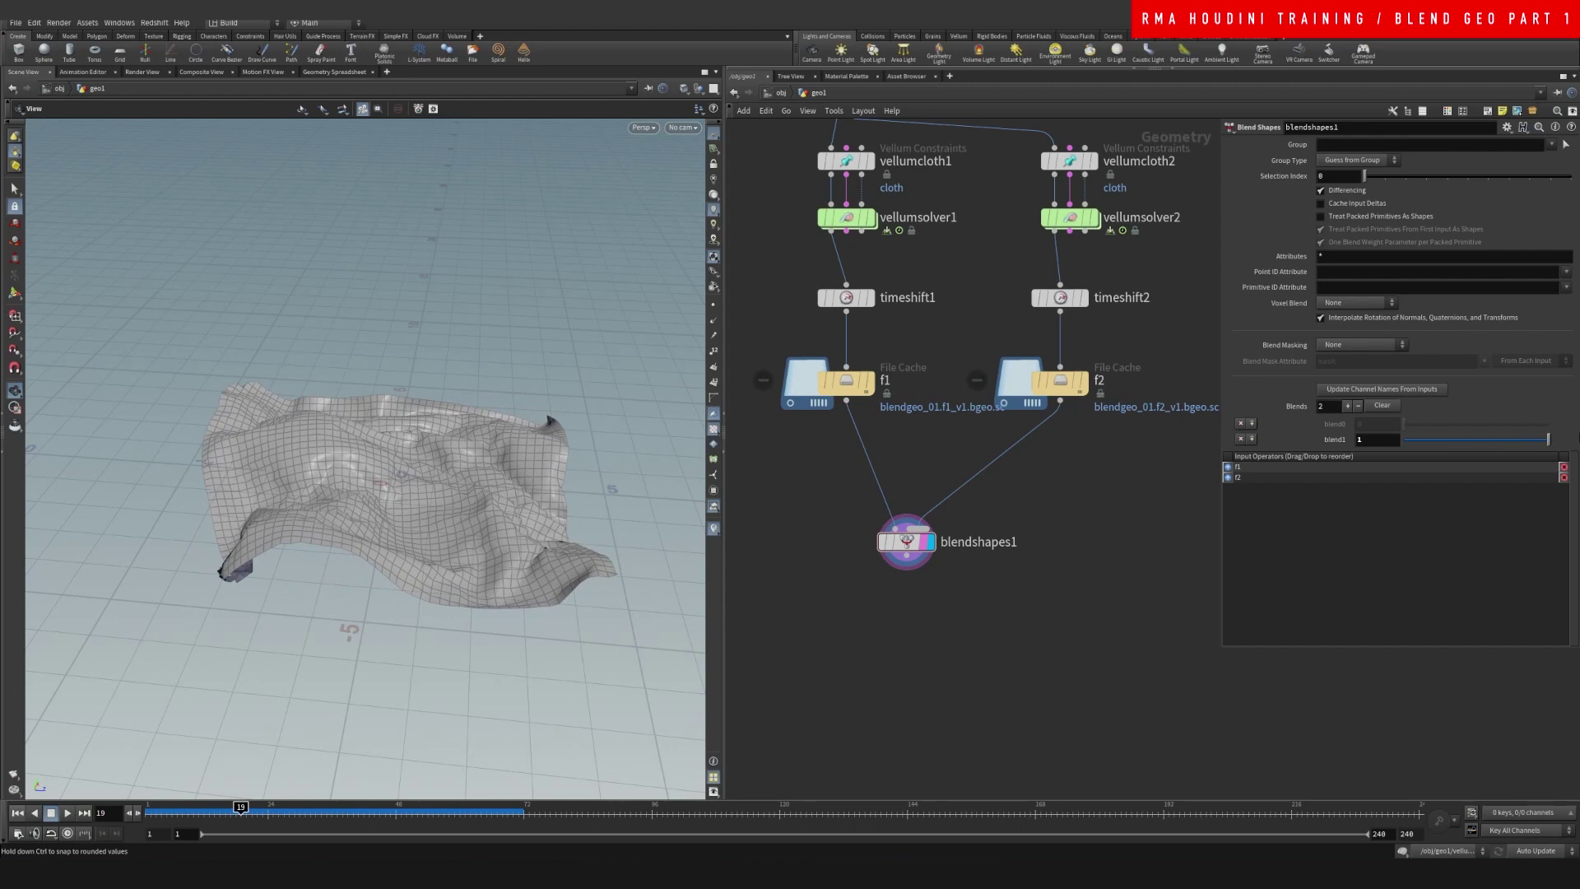
pyautogui.moveTo(1548, 439)
pyautogui.mouseDown()
pyautogui.moveTo(1436, 438)
pyautogui.moveTo(1549, 439)
pyautogui.mouseUp()
pyautogui.moveTo(929, 541); pyautogui.dragTo(972, 565)
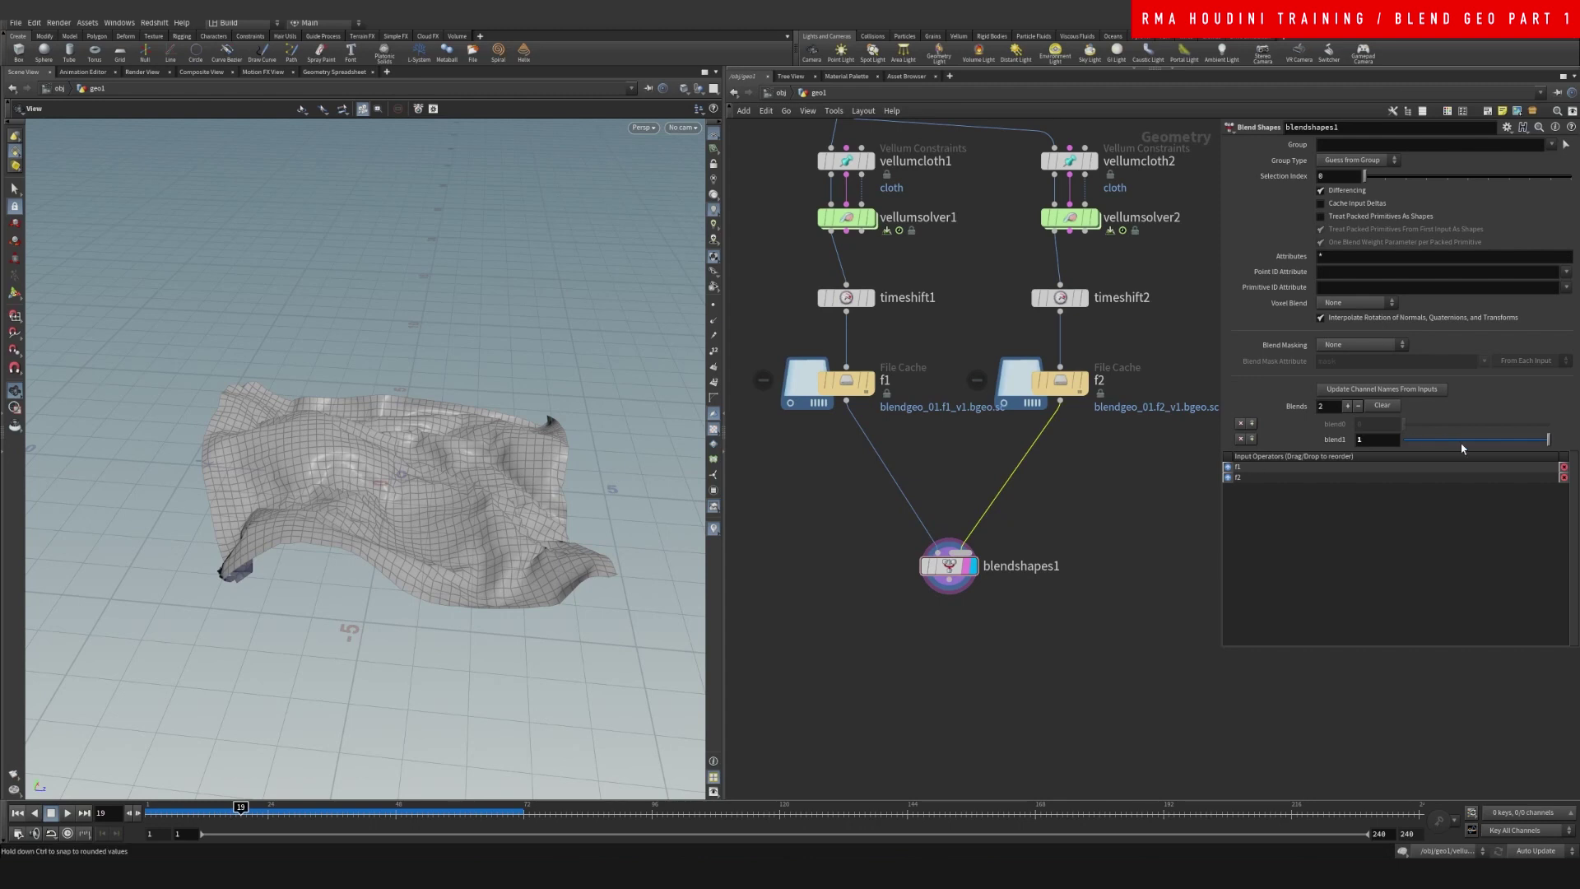
pyautogui.moveTo(1544, 443)
pyautogui.mouseDown()
pyautogui.moveTo(1470, 439)
pyautogui.moveTo(1576, 445)
pyautogui.moveTo(1404, 443)
pyautogui.moveTo(1568, 443)
pyautogui.mouseUp()
# Insert a Subdivide node between the f1 cache and the Blend Shapes node
pyautogui.moveTo(1065, 535); pyautogui.dragTo(1103, 506, button='middle')
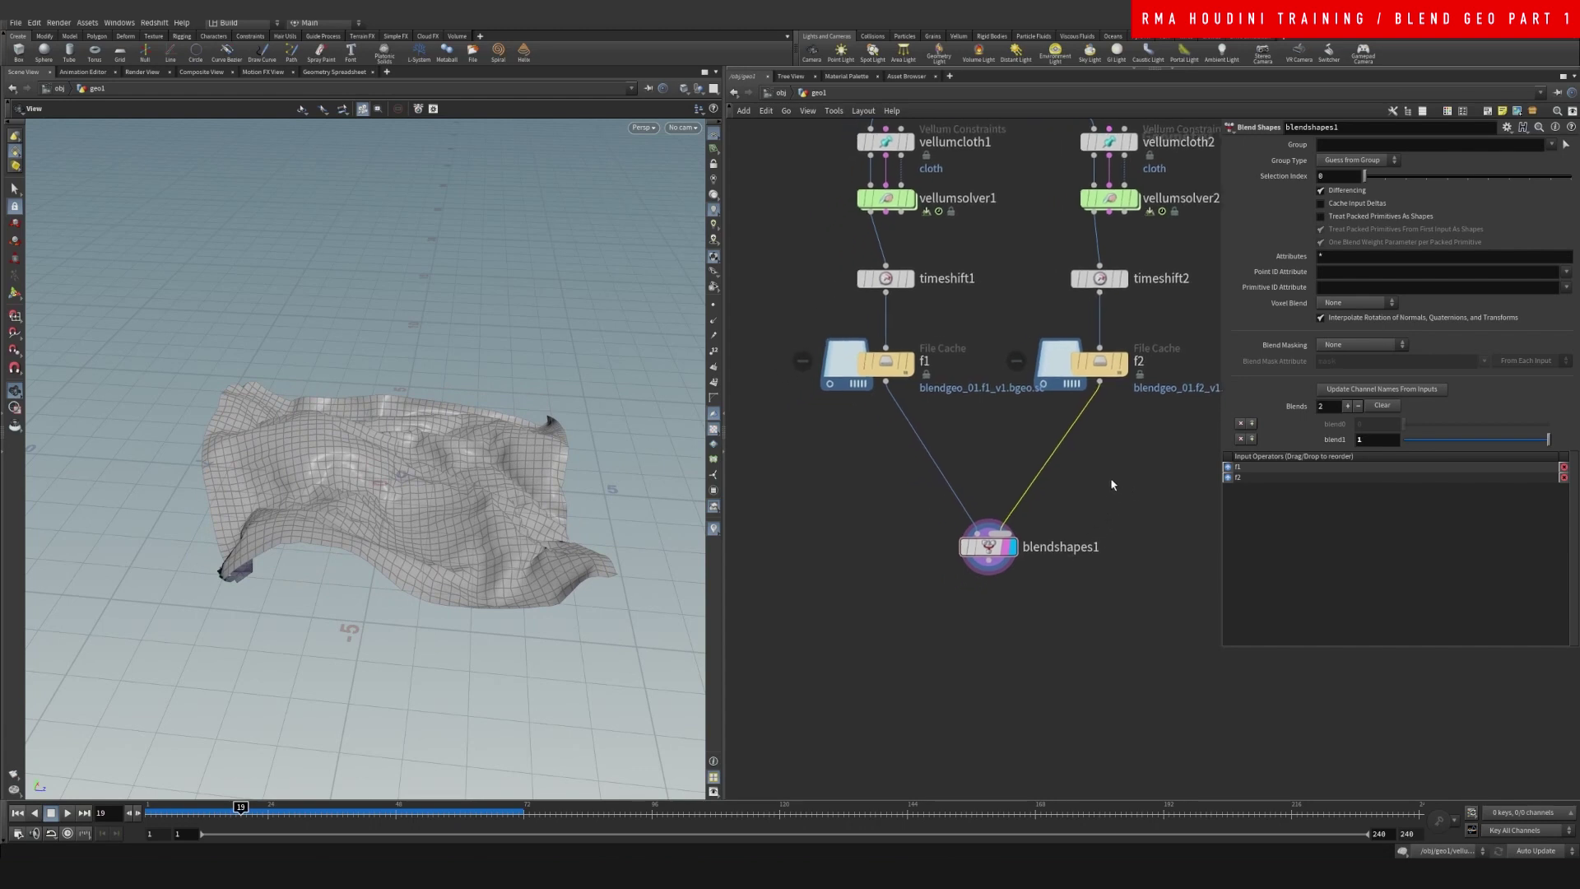
pyautogui.press('Tab')
pyautogui.write('su')
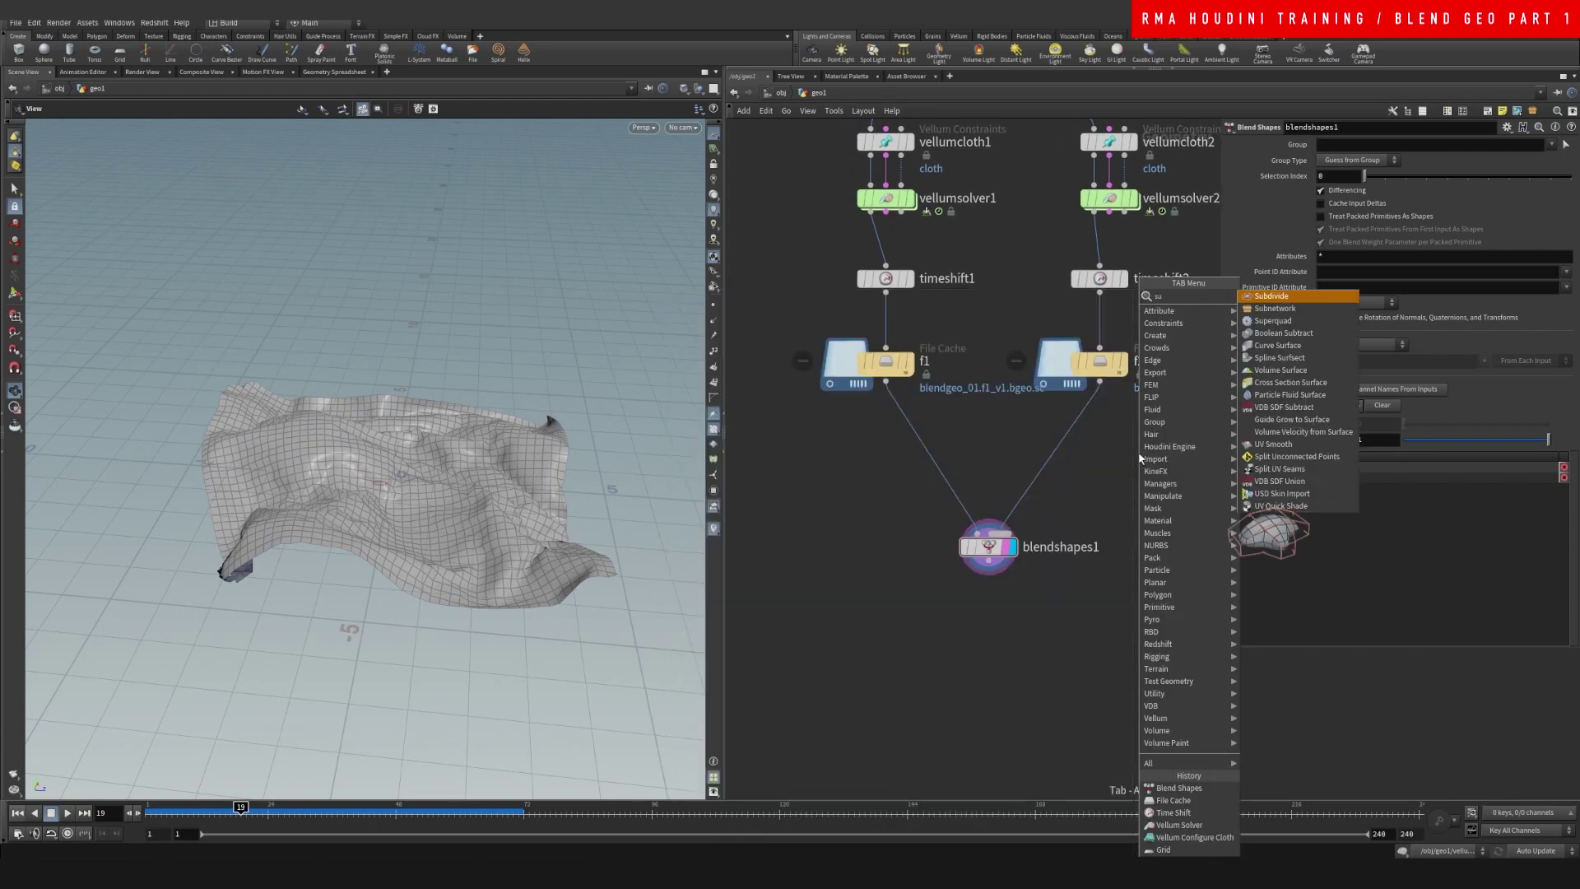
pyautogui.write('bd')
pyautogui.press('Return')
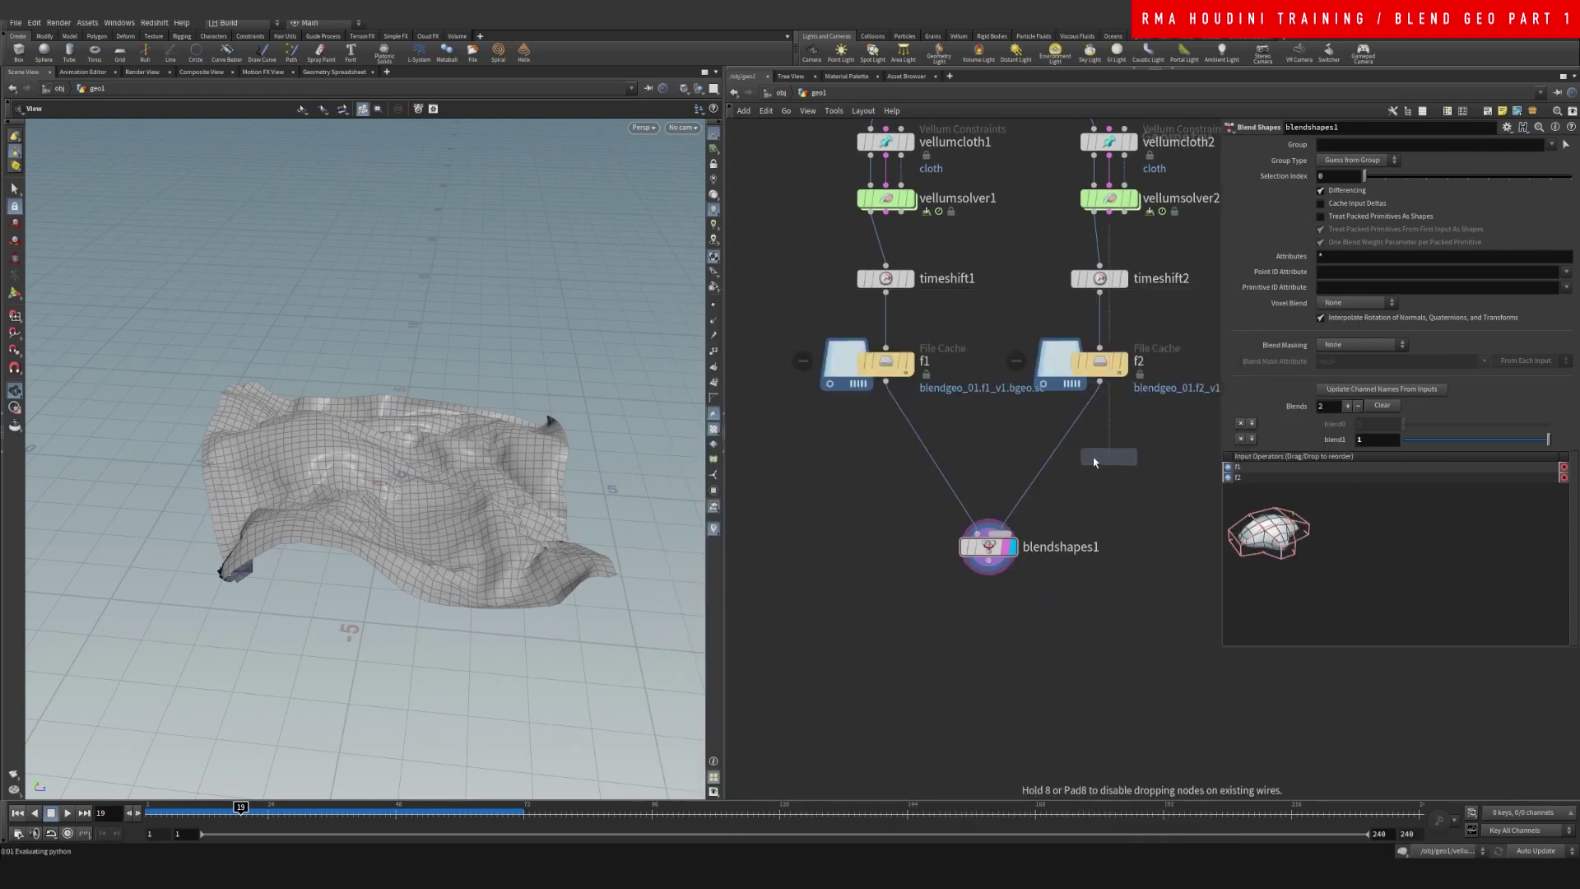
pyautogui.click(899, 440)
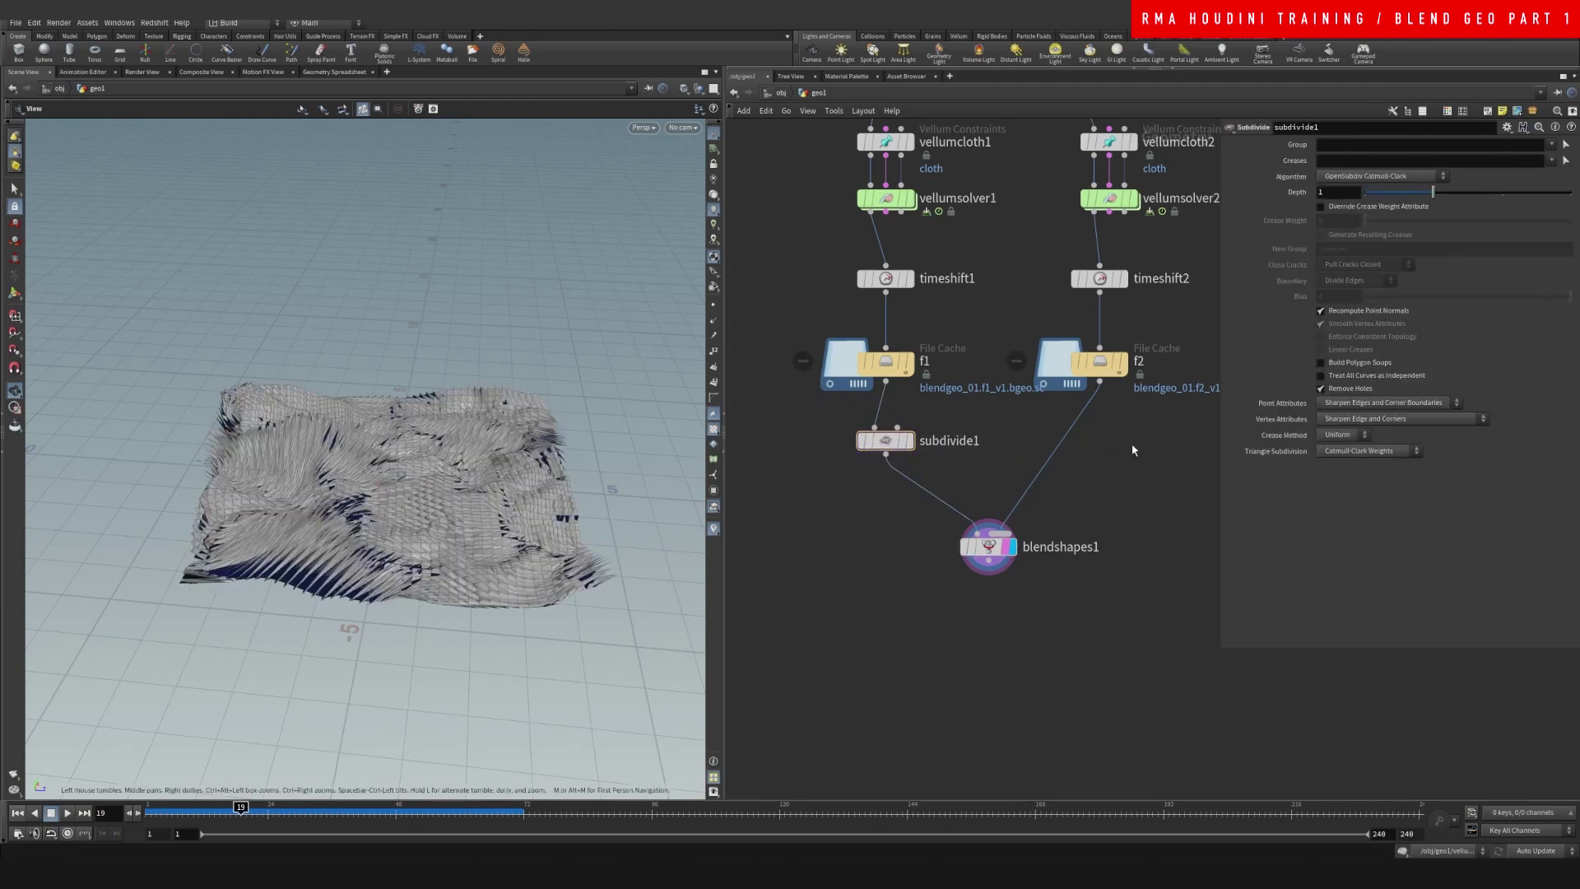
# Select the Blend Shapes node and scrub its blend1 weight down to 0
pyautogui.moveTo(875, 454); pyautogui.dragTo(998, 467)
pyautogui.click(1002, 570)
pyautogui.moveTo(1500, 452); pyautogui.dragTo(1404, 439)
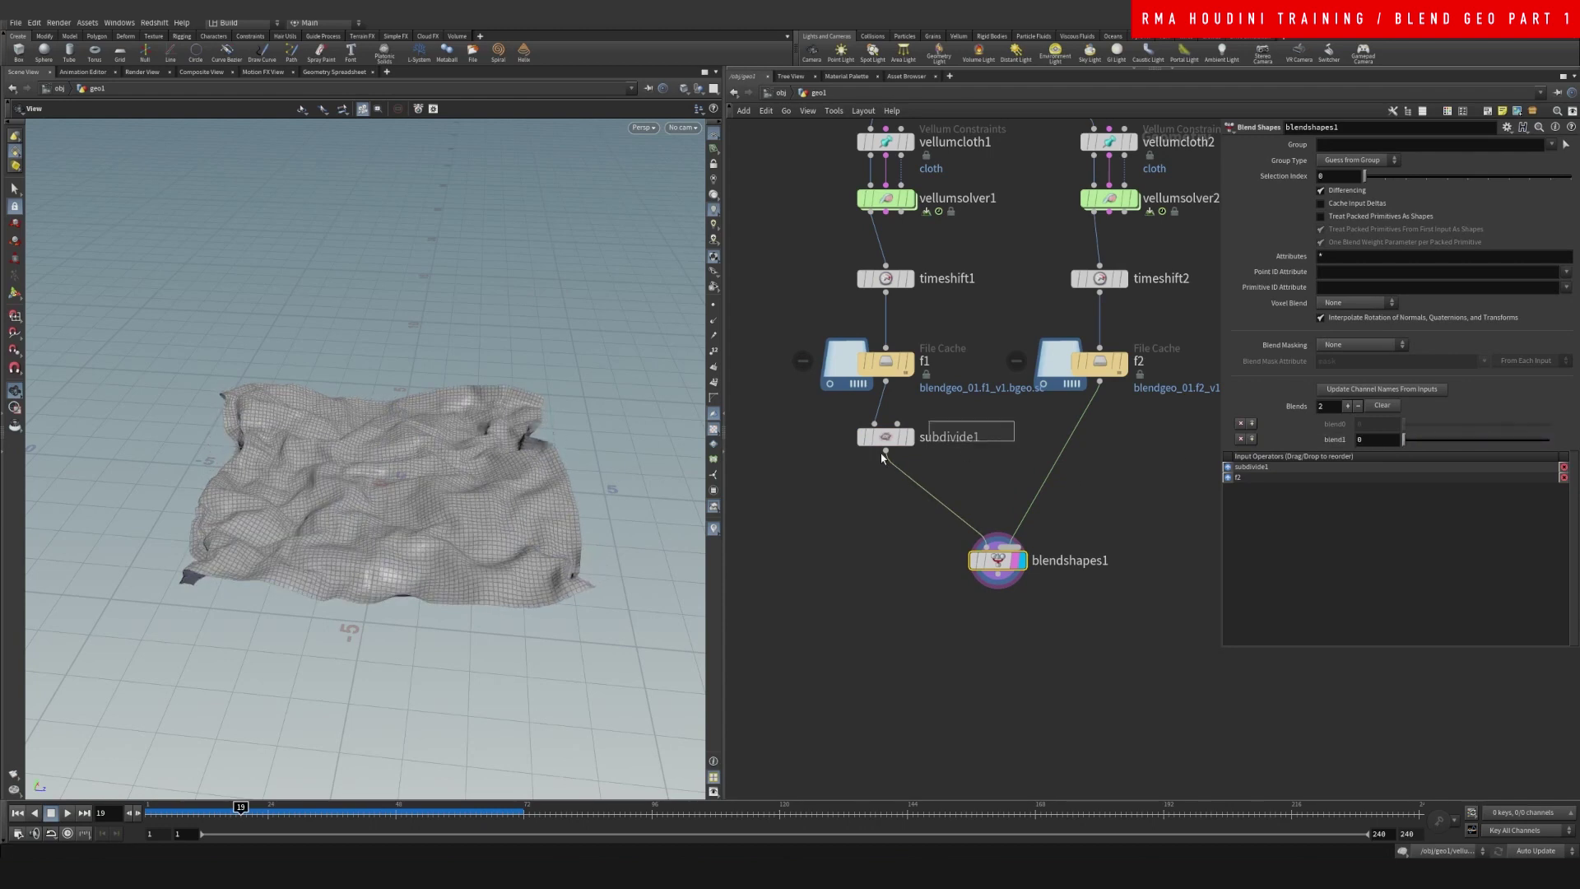
# Delete the Subdivide node between the f1 cache and Blend Shapes, and nudge the Blend Shapes node
pyautogui.moveTo(809, 474); pyautogui.dragTo(815, 470)
pyautogui.press('Delete')
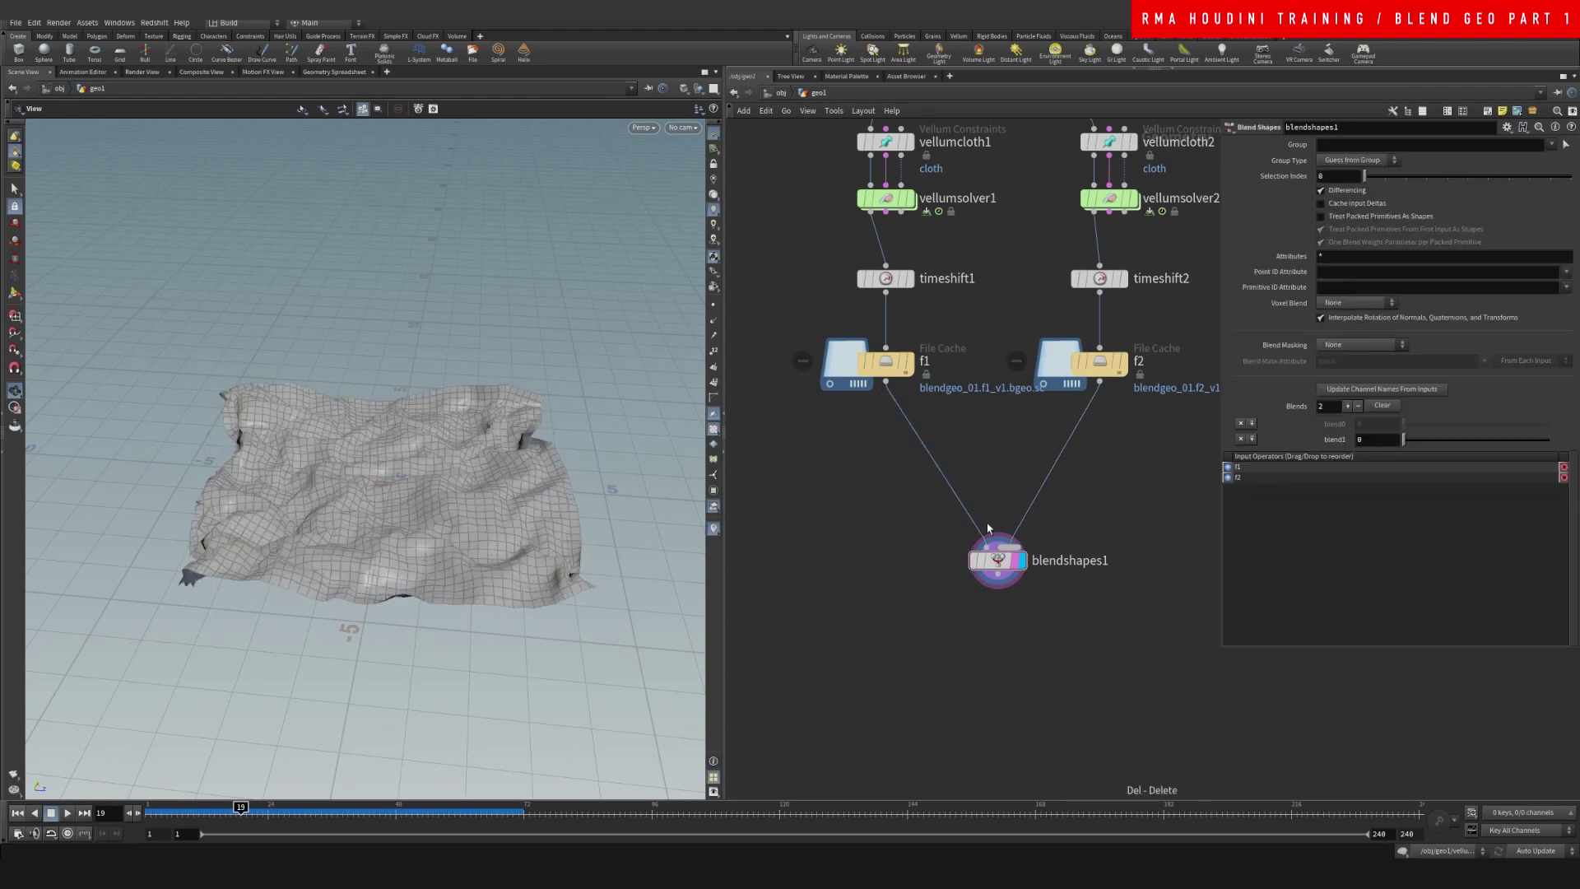
pyautogui.moveTo(903, 580); pyautogui.dragTo(852, 522, button='middle')
pyautogui.moveTo(944, 503); pyautogui.dragTo(936, 562)
pyautogui.scroll(-2, 947, 447)
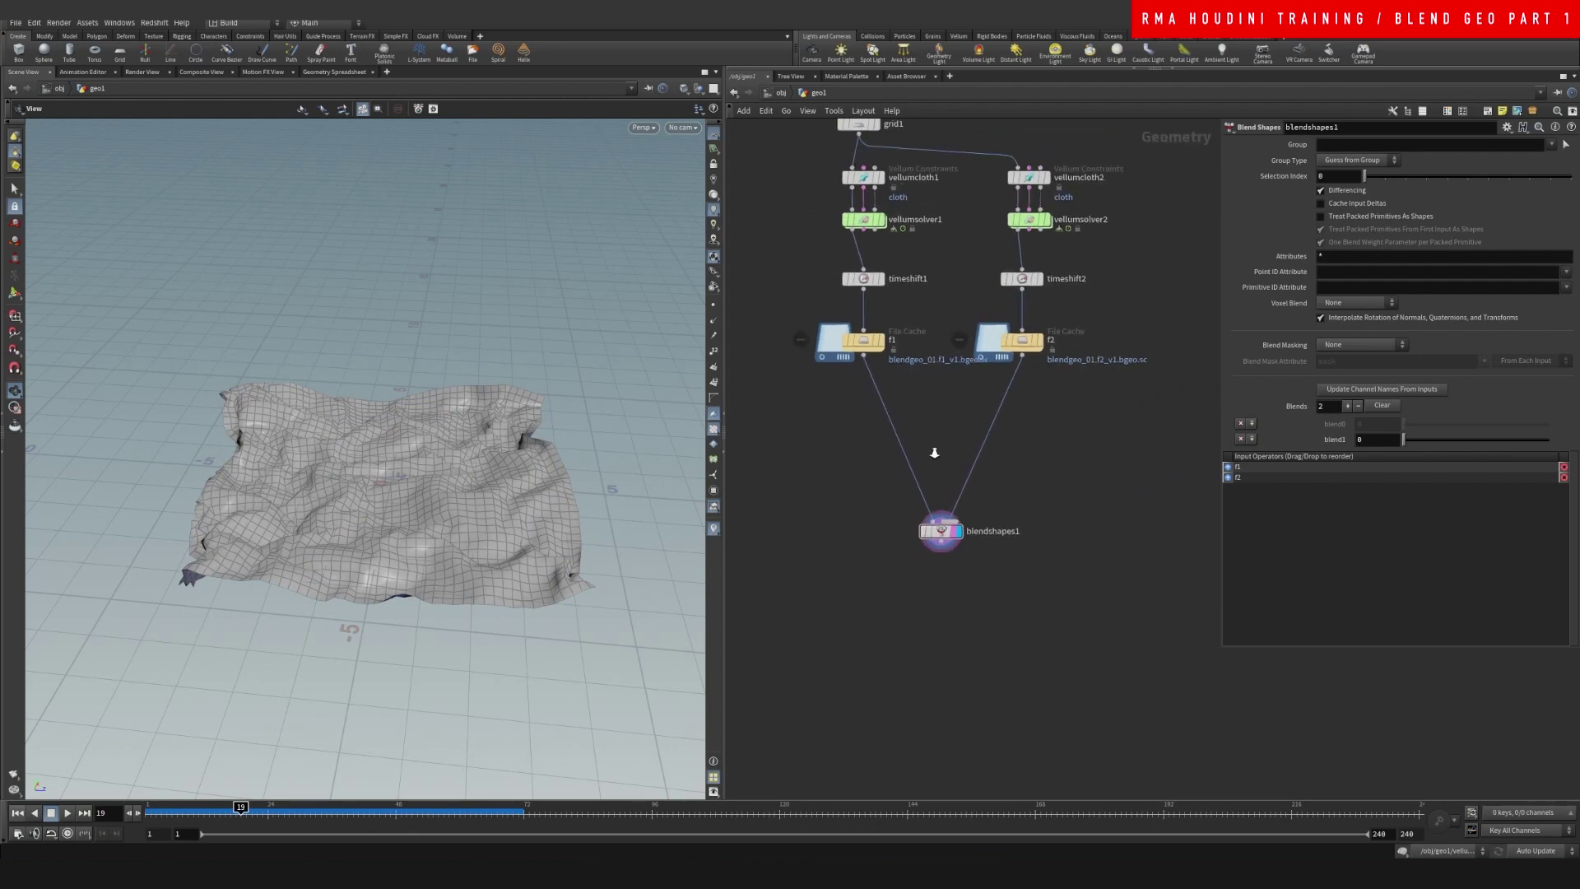
pyautogui.moveTo(939, 435); pyautogui.dragTo(943, 348, button='middle')
pyautogui.scroll(2, 968, 479)
pyautogui.moveTo(969, 478); pyautogui.dragTo(982, 501, button='middle')
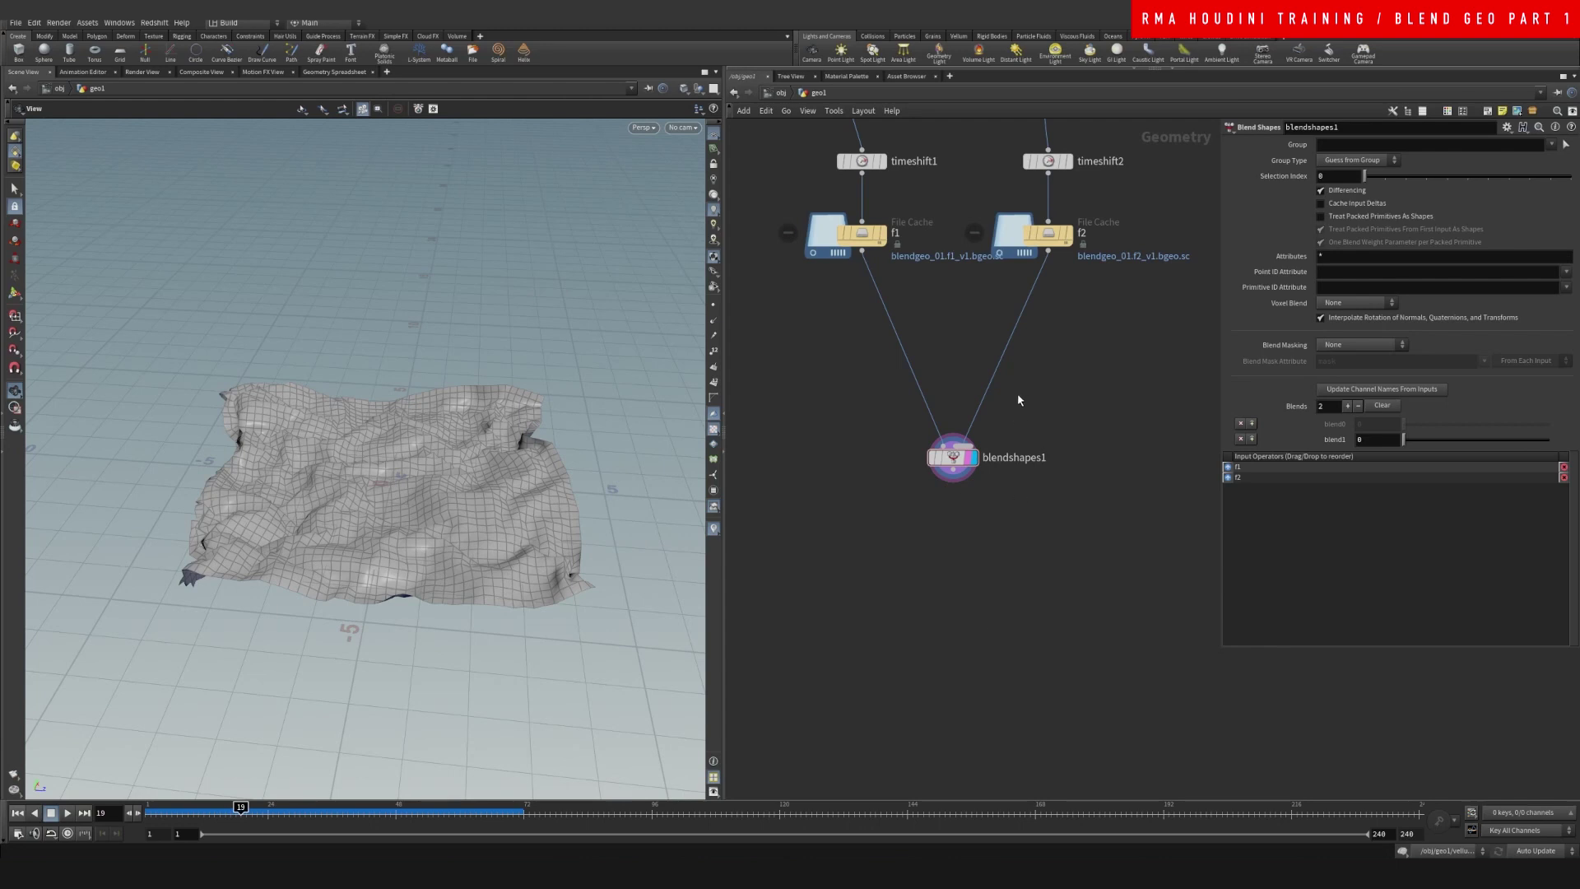
# Move the Blend Shapes node closer to the f1 and f2 cache nodes
pyautogui.moveTo(1039, 374); pyautogui.dragTo(990, 568, button='middle')
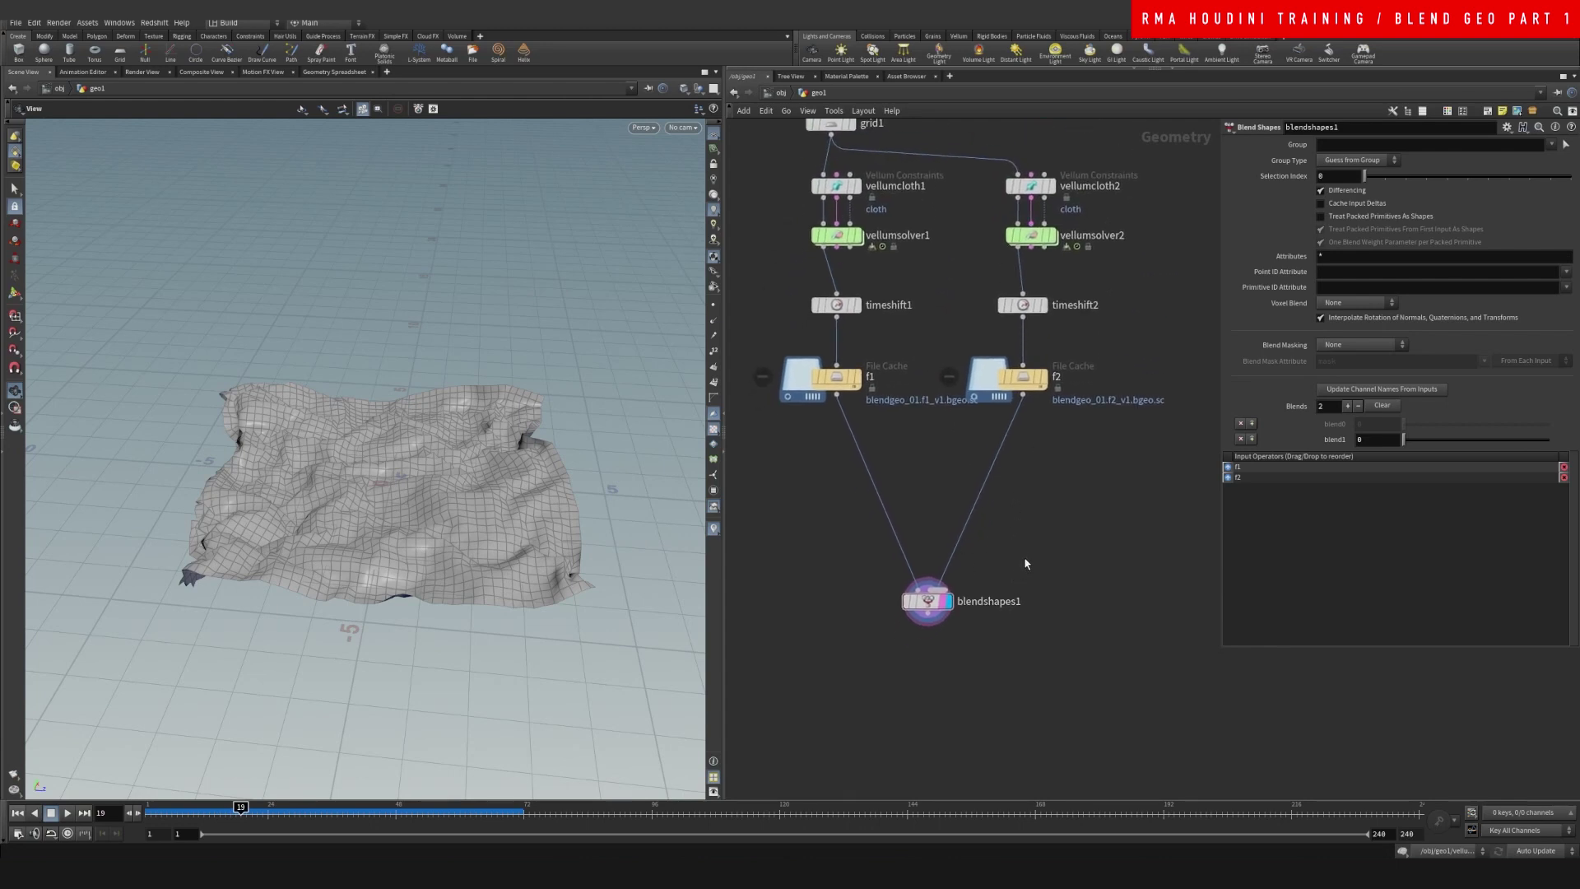
pyautogui.moveTo(1021, 515); pyautogui.dragTo(1038, 359, button='middle')
pyautogui.moveTo(952, 450); pyautogui.dragTo(939, 368)
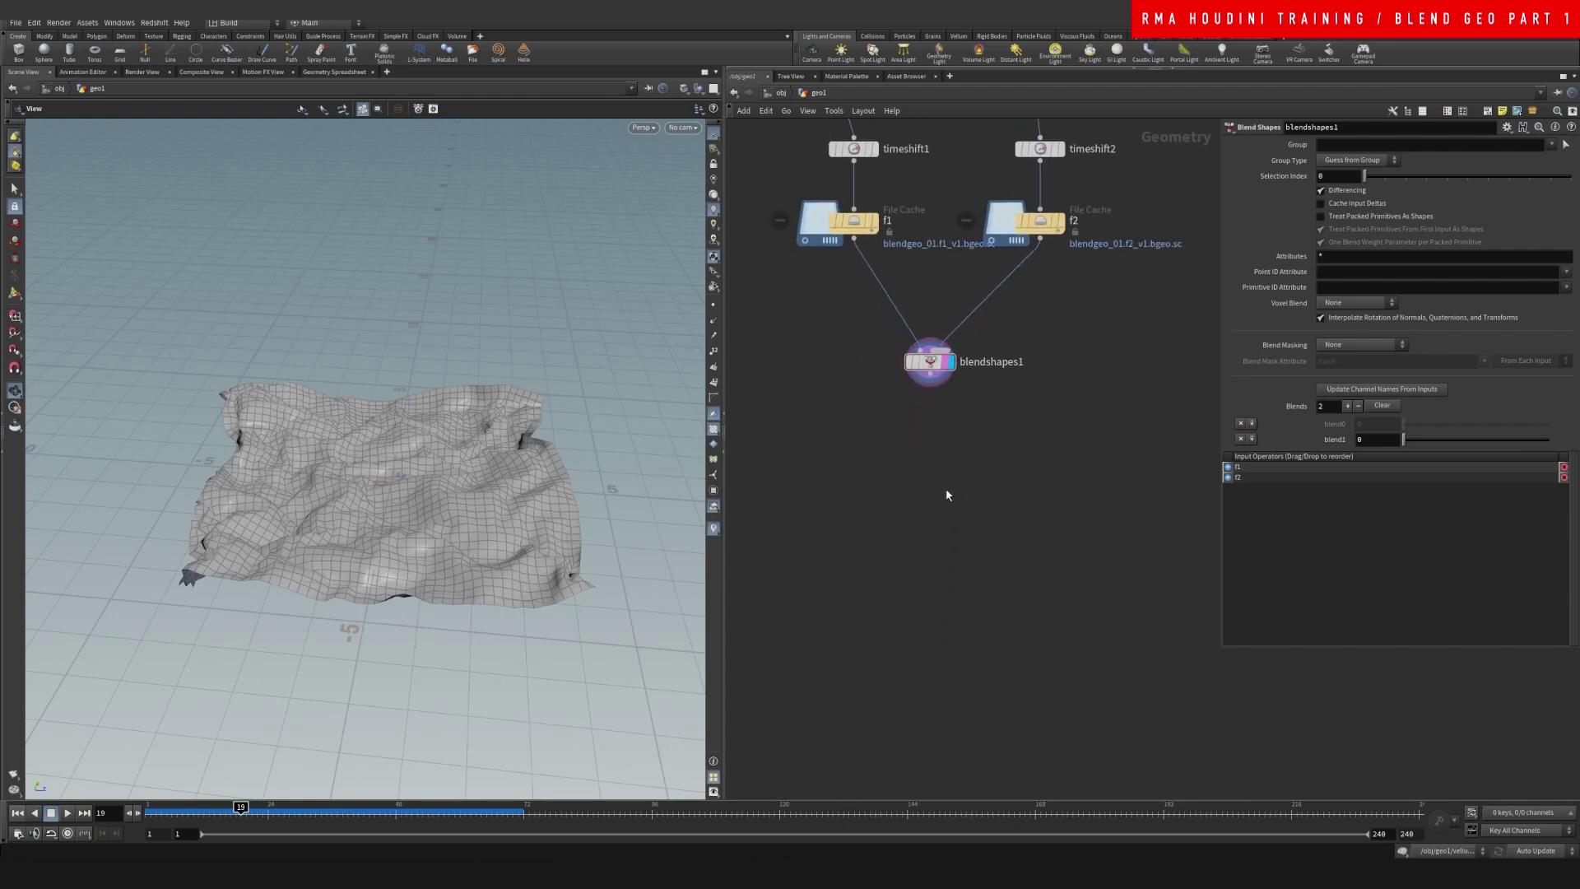
# Add a Test Geometry: Crag node below the Blend Shapes node and display it
pyautogui.moveTo(960, 472); pyautogui.dragTo(954, 444, button='middle')
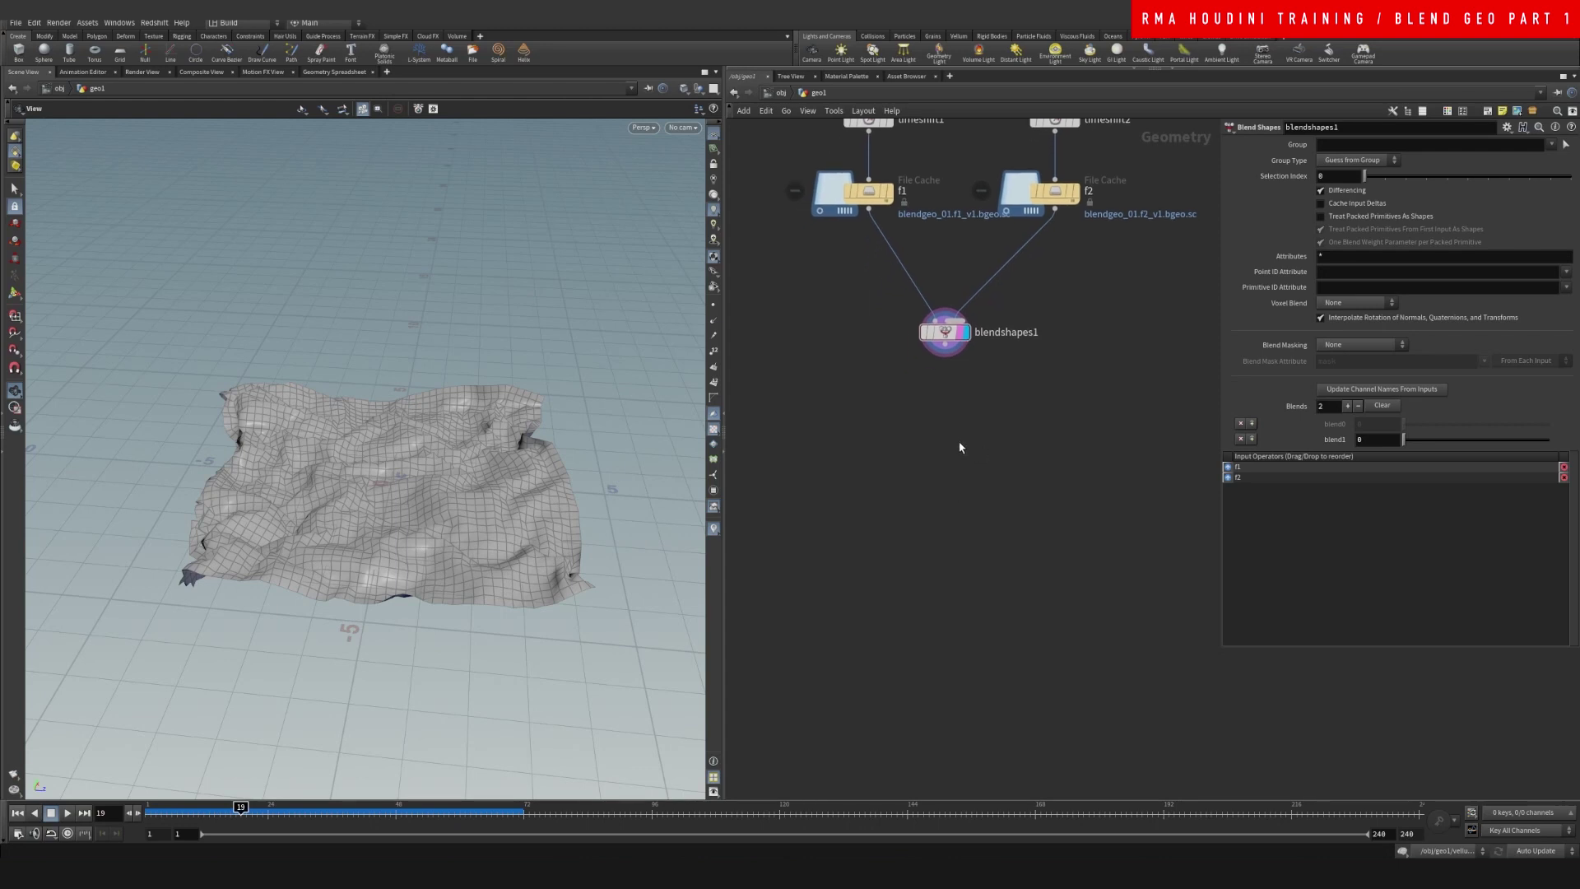
pyautogui.press('Tab')
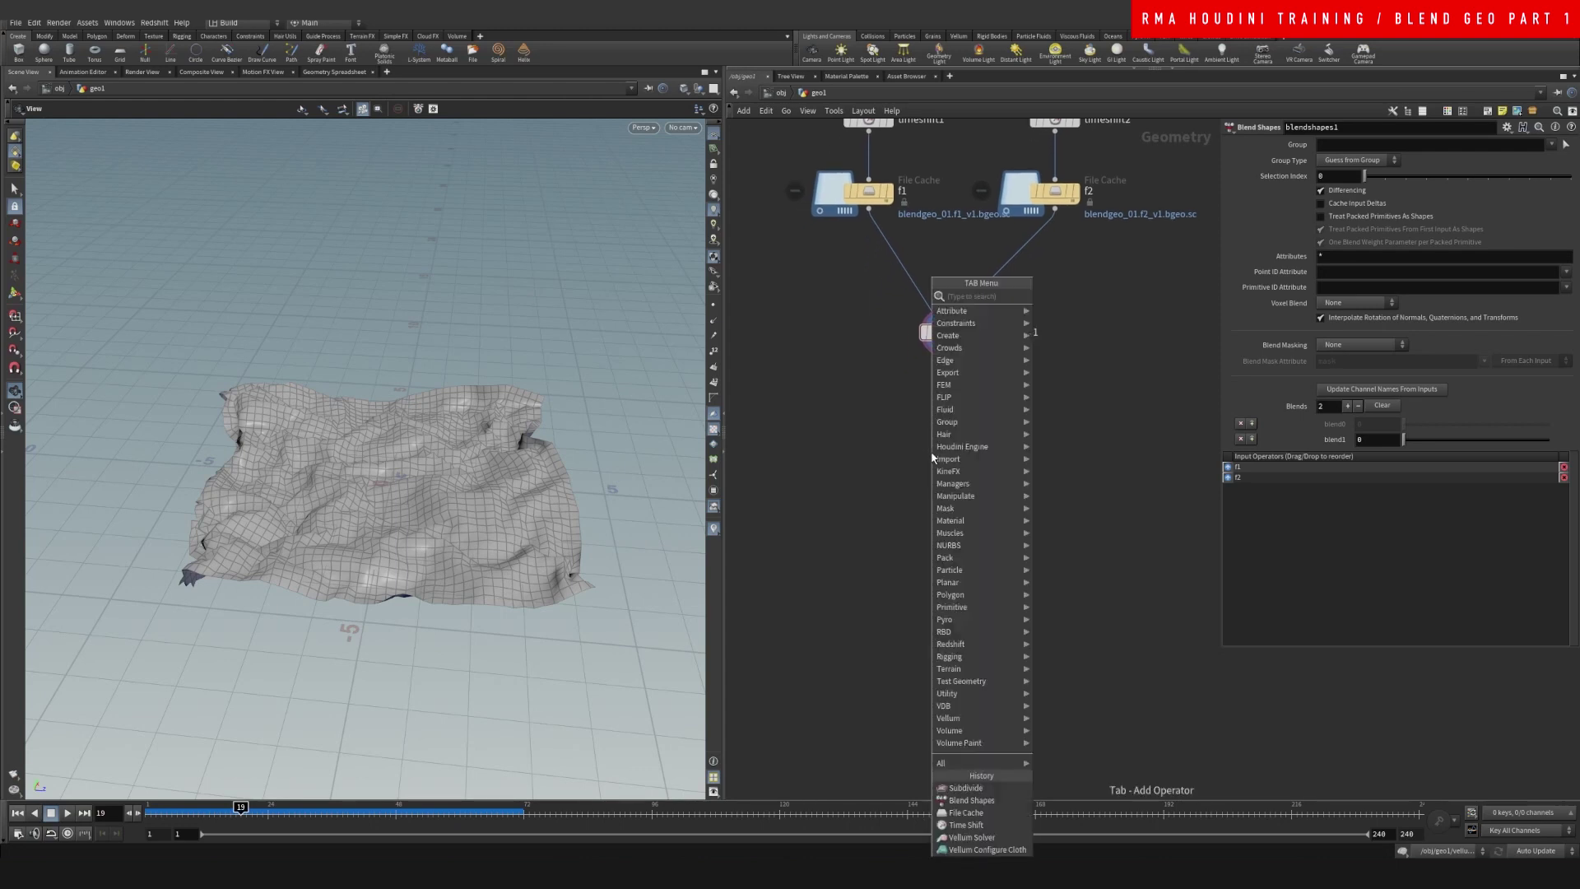
pyautogui.write('test')
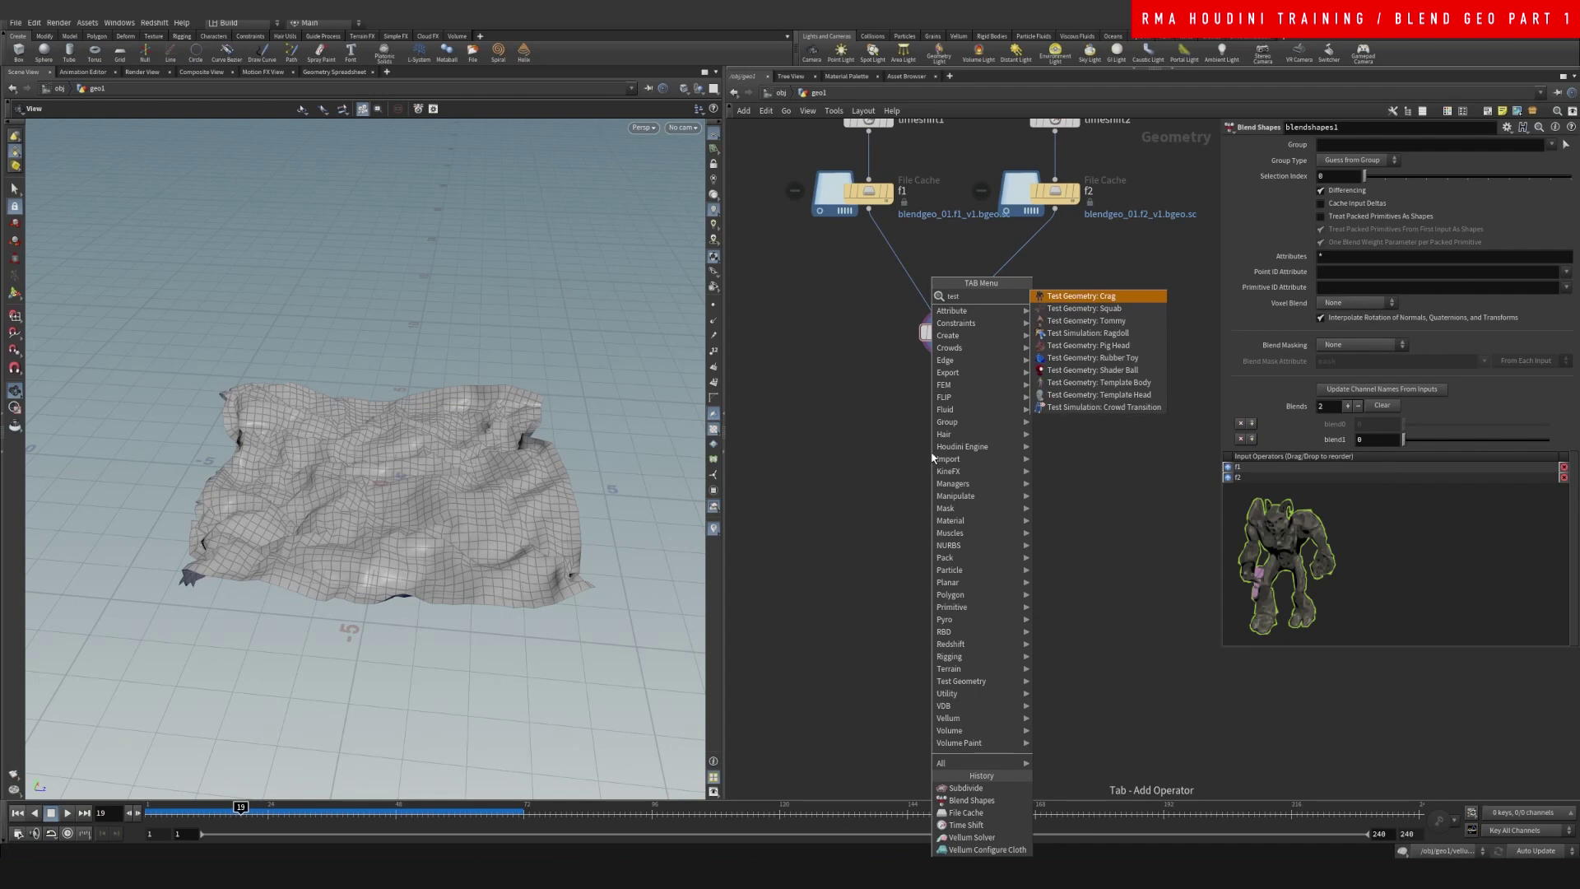
pyautogui.click(1123, 298)
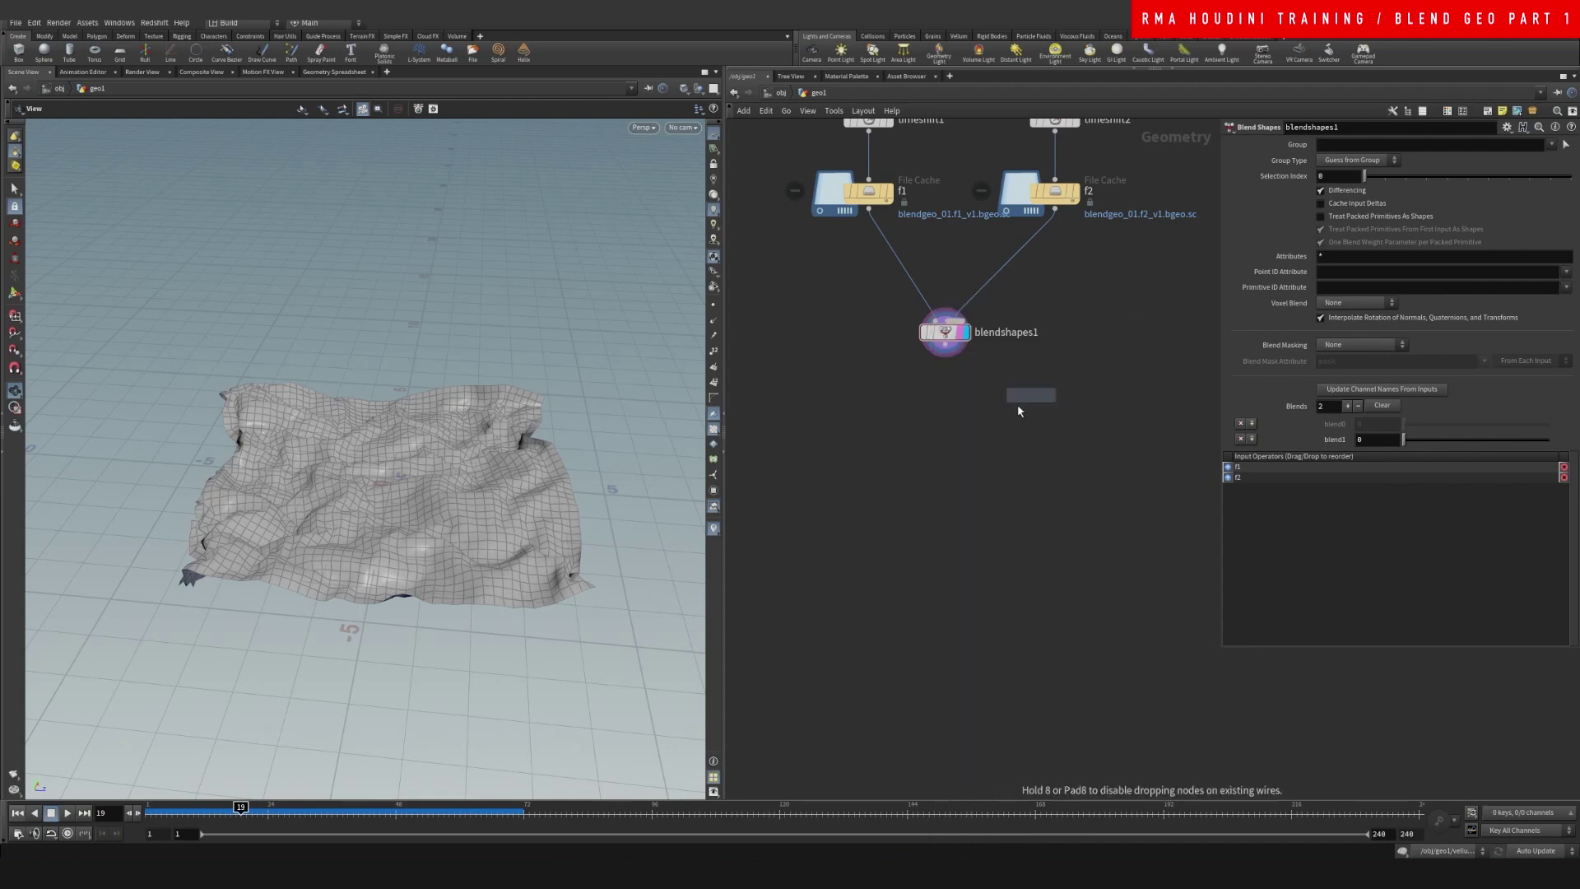
pyautogui.click(923, 478)
pyautogui.scroll(2, 967, 543)
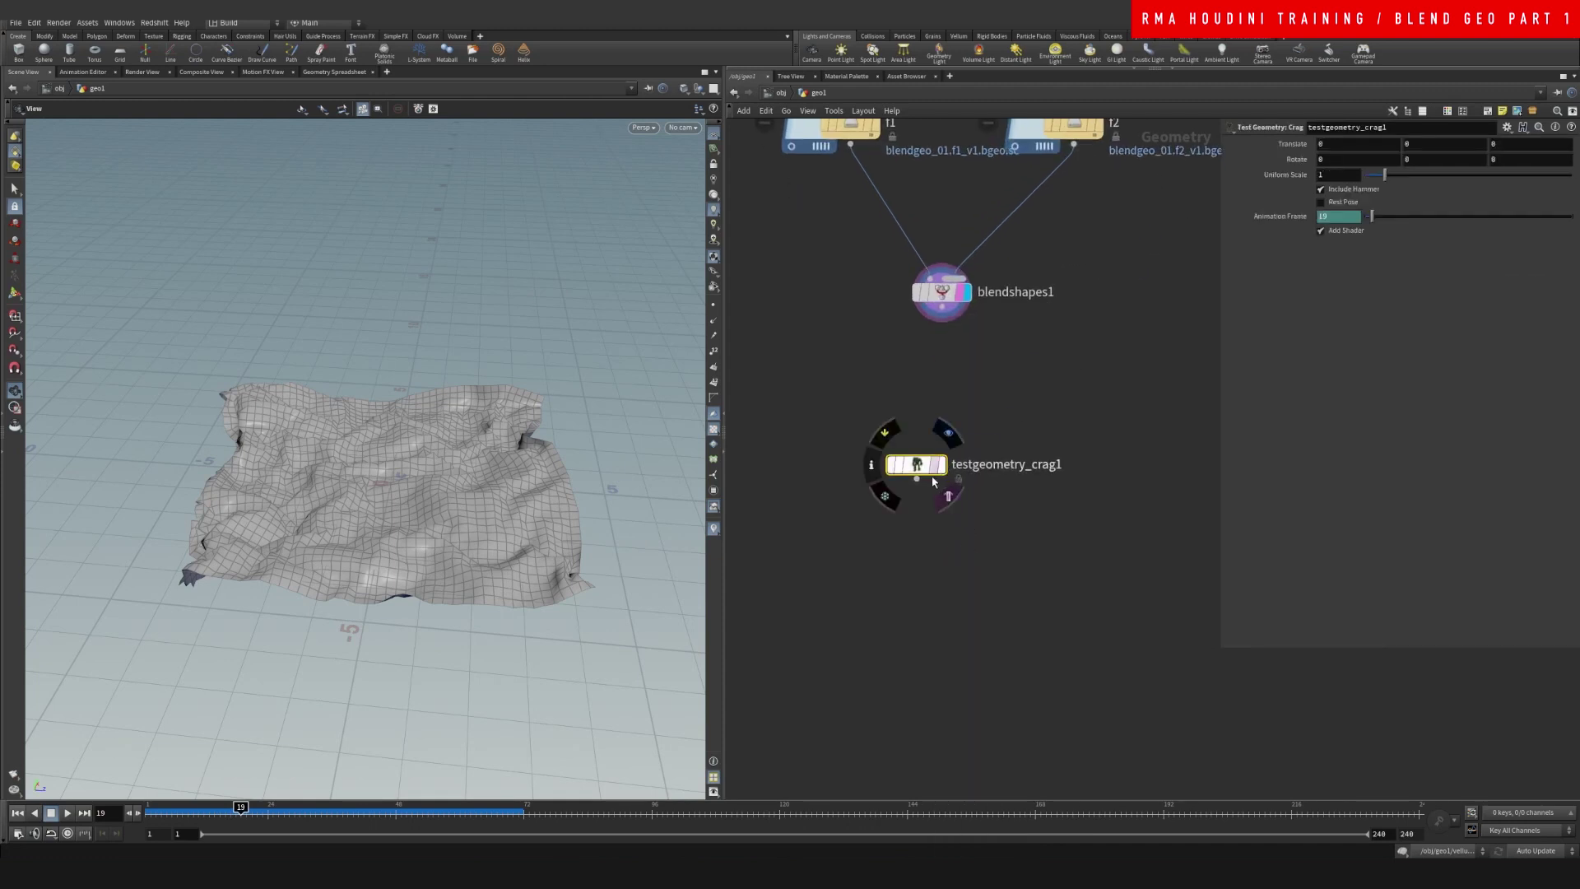
pyautogui.click(939, 470)
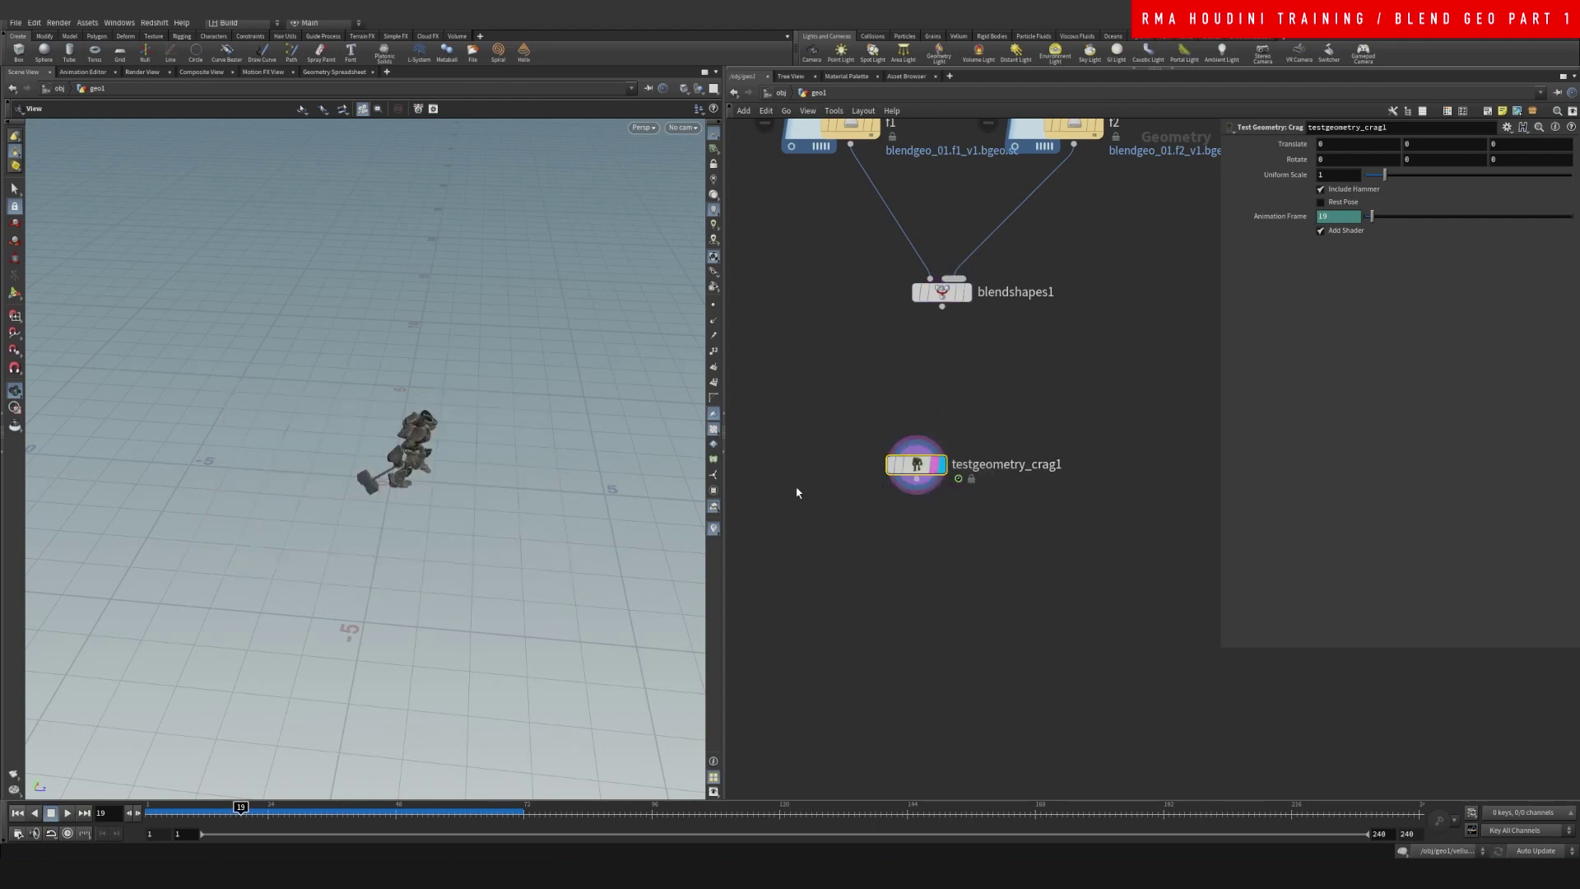
# Append a Transform node to the Crag geometry, display it, and increase its uniform scale to enlarge the character
pyautogui.press('Tab')
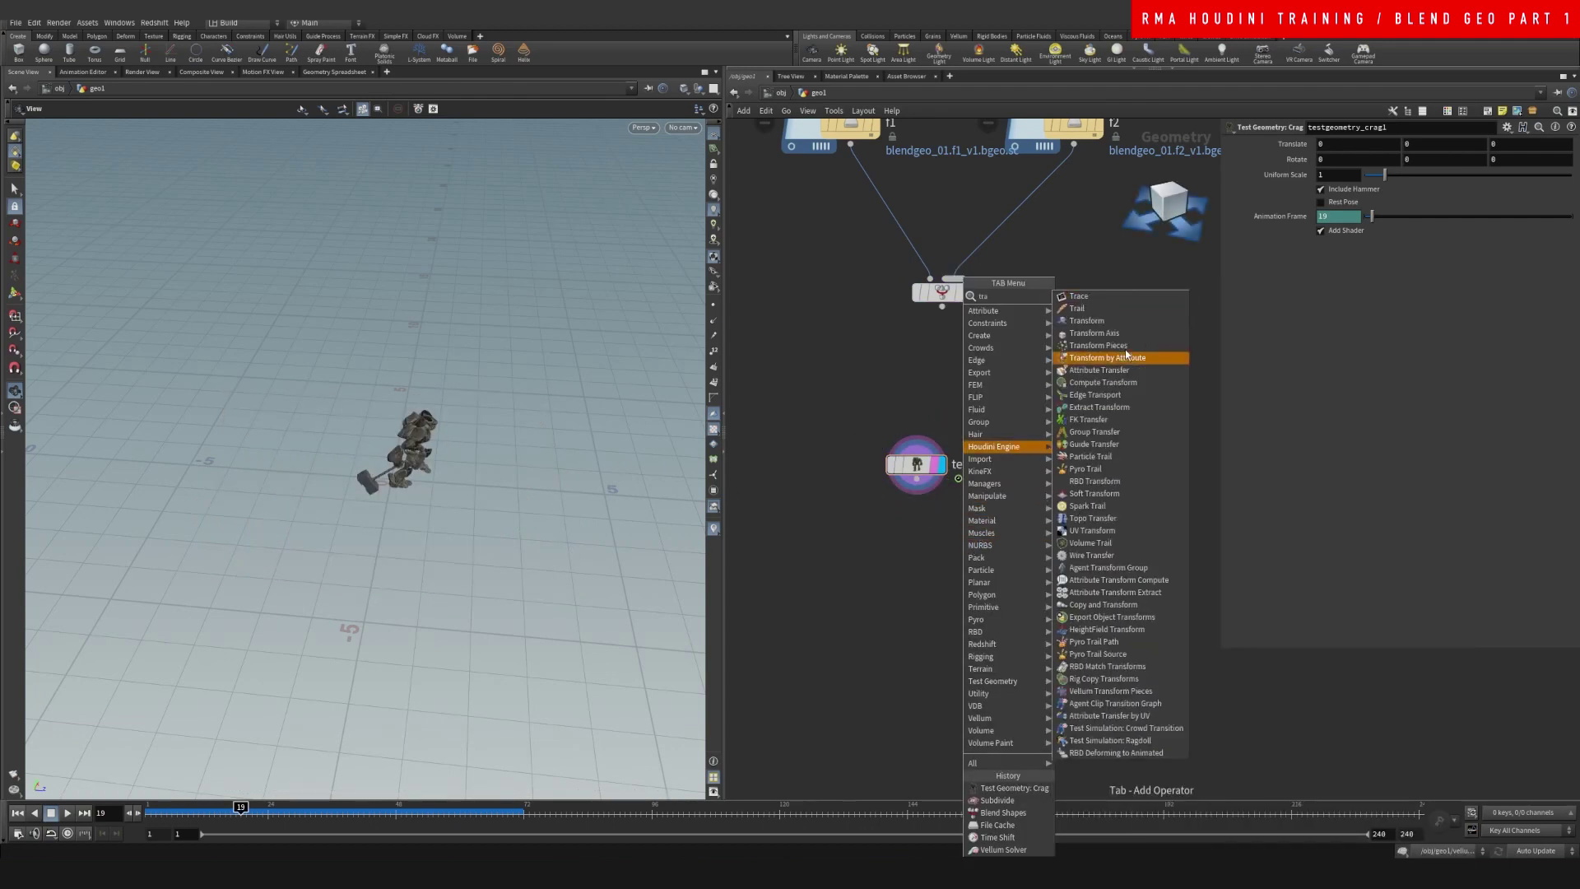
pyautogui.click(1095, 321)
pyautogui.click(914, 518)
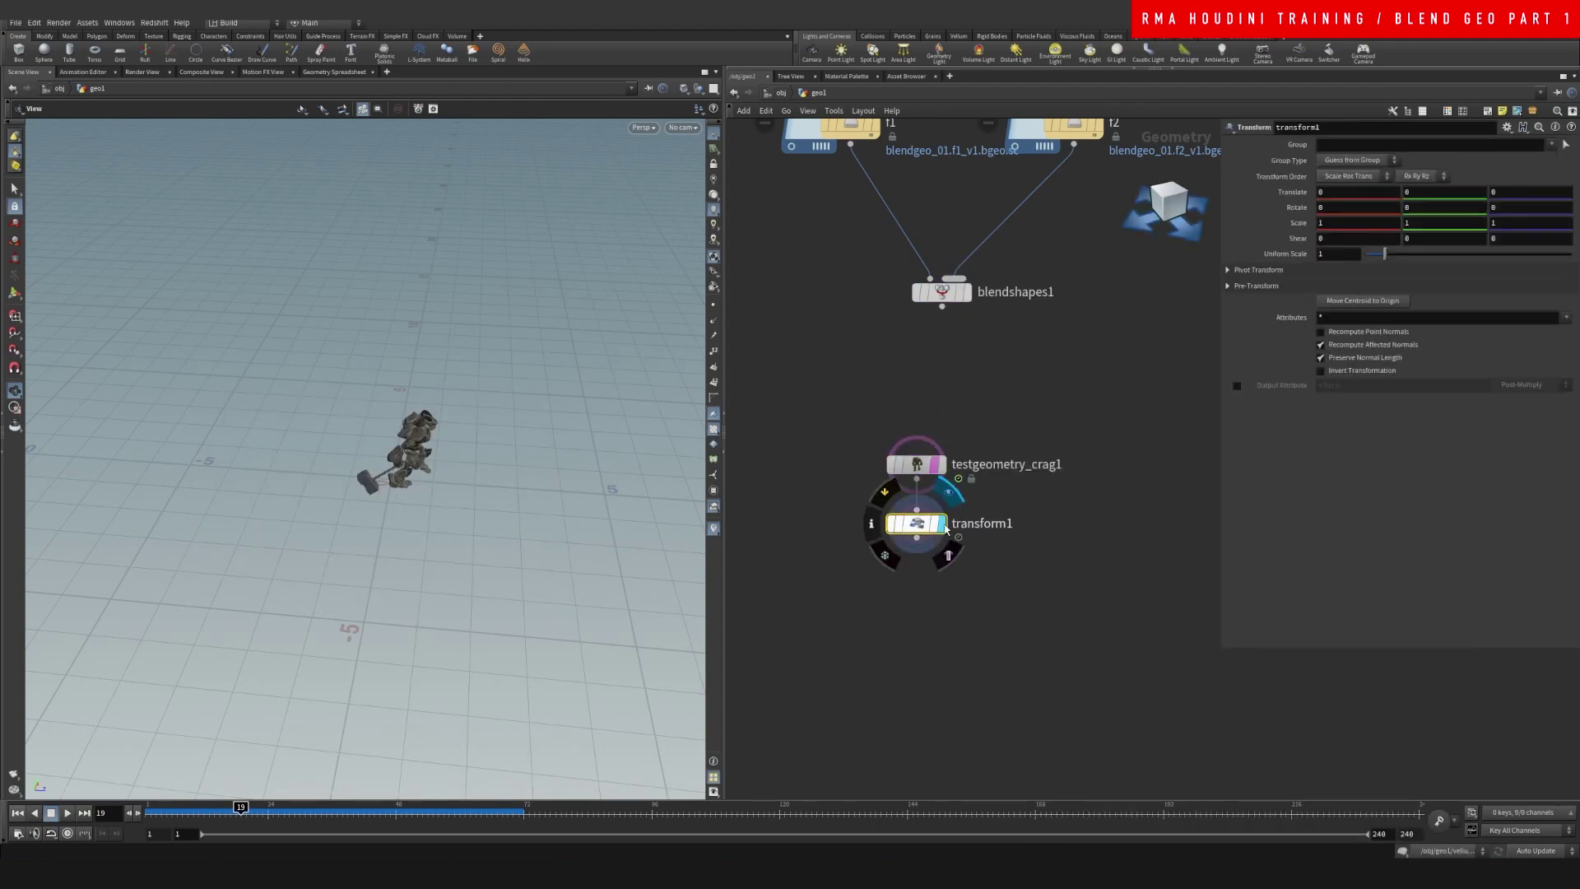
pyautogui.moveTo(1385, 253); pyautogui.dragTo(1436, 254)
pyautogui.moveTo(513, 333)
pyautogui.mouseDown()
pyautogui.moveTo(363, 318)
pyautogui.moveTo(511, 304)
pyautogui.mouseUp()
# Turn off Add Shader on the Crag test geometry node and view the unshaded character
pyautogui.click(916, 464)
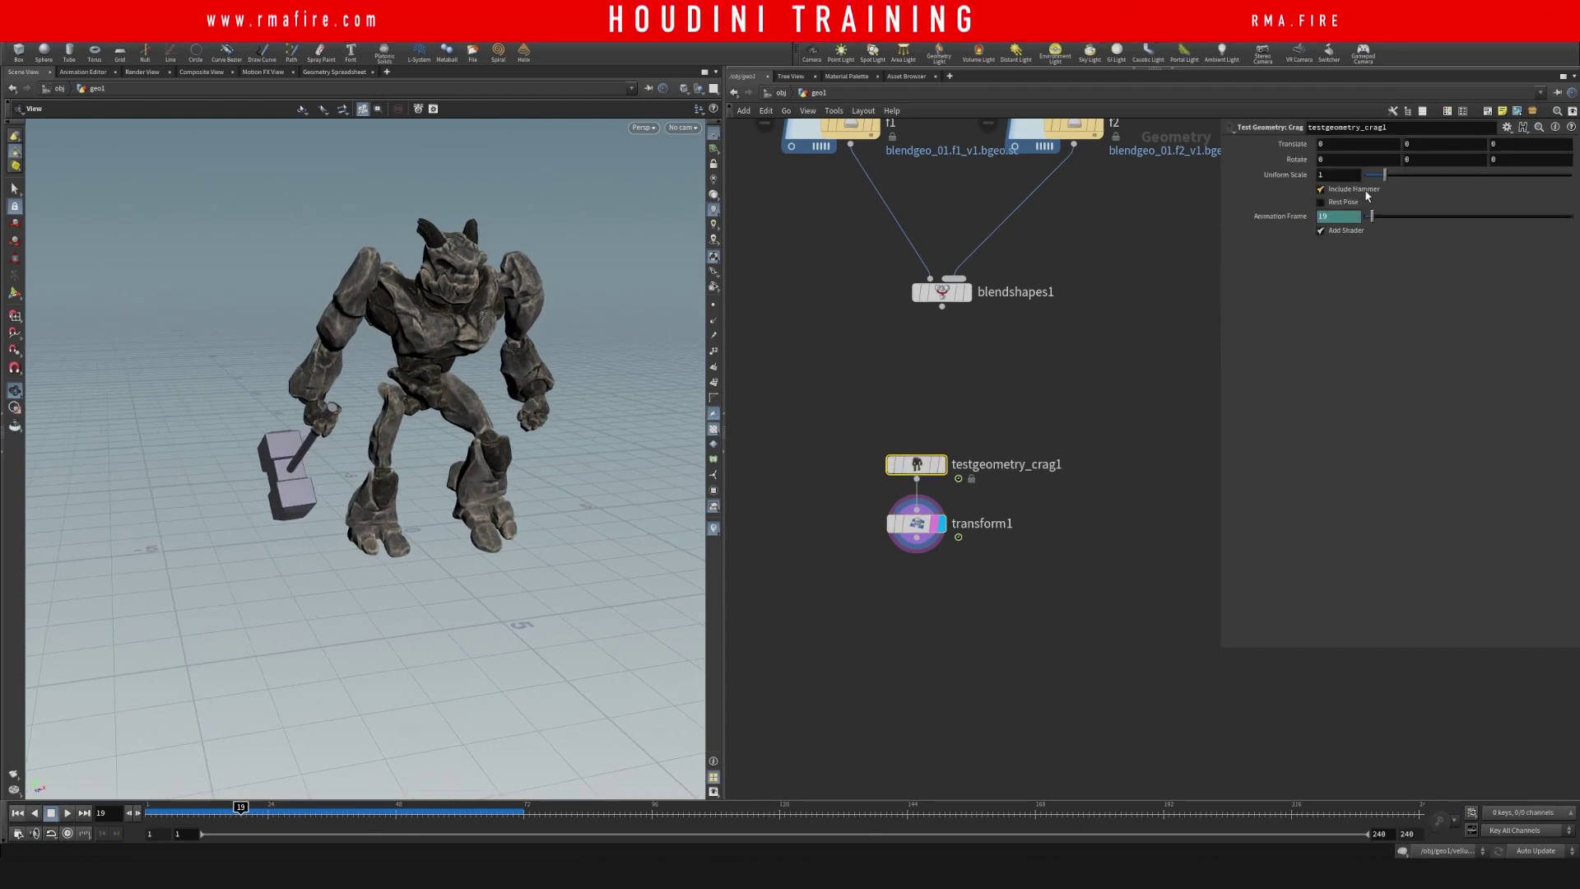
pyautogui.click(1348, 232)
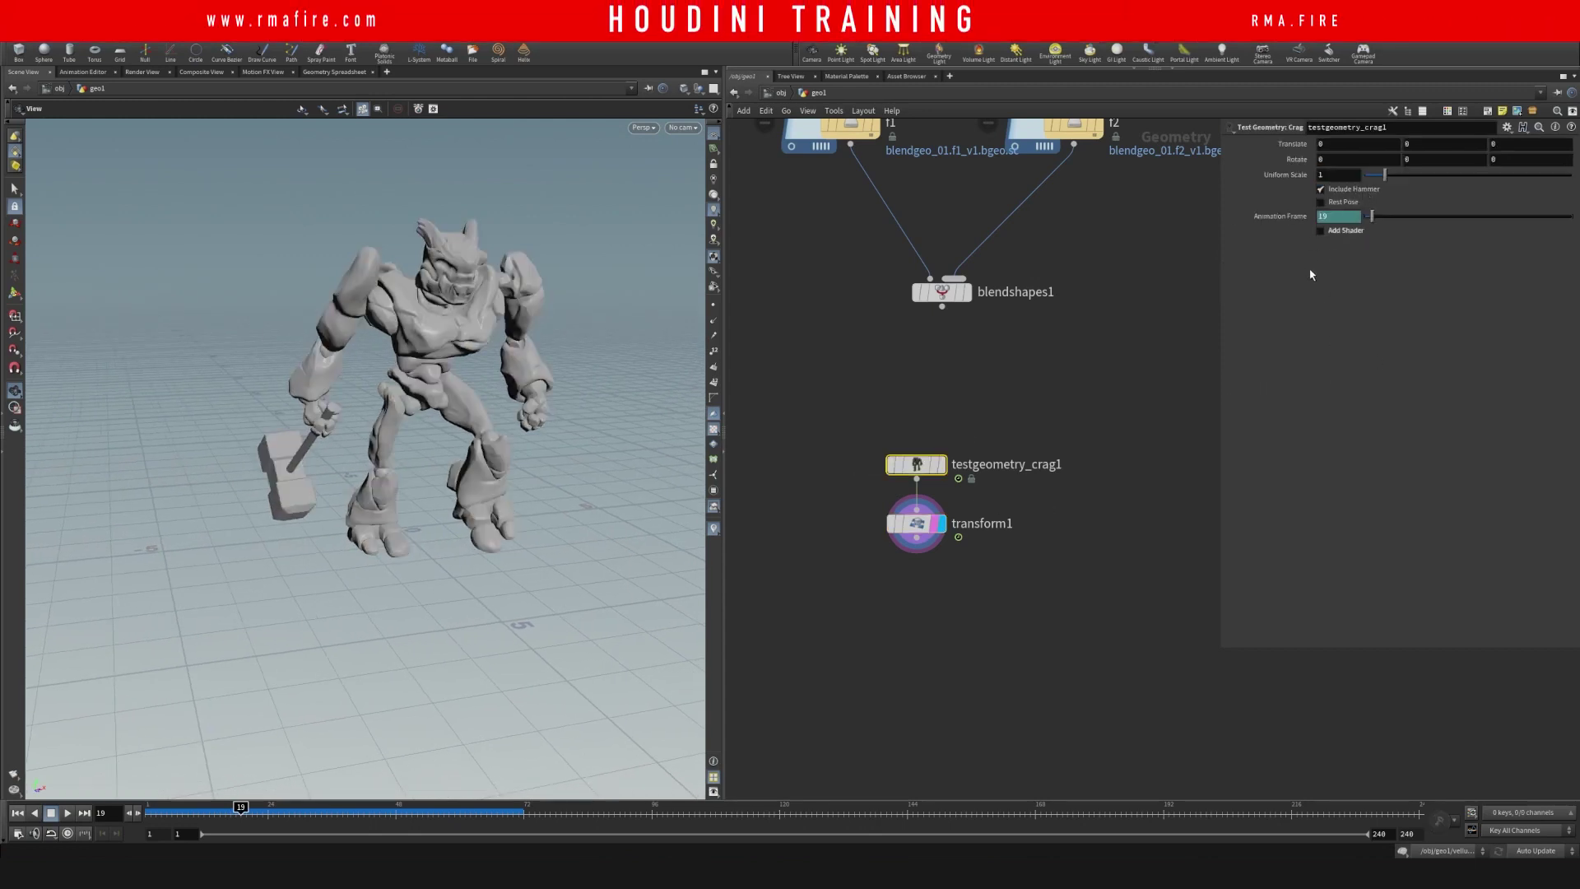
pyautogui.moveTo(415, 383); pyautogui.dragTo(475, 397)
pyautogui.moveTo(475, 397); pyautogui.dragTo(511, 403, button='right')
pyautogui.moveTo(395, 387); pyautogui.dragTo(457, 395)
# Append a Convert node after the Transform, display it, and inspect the Crag's polygon mesh
pyautogui.moveTo(959, 628); pyautogui.dragTo(1001, 576, button='middle')
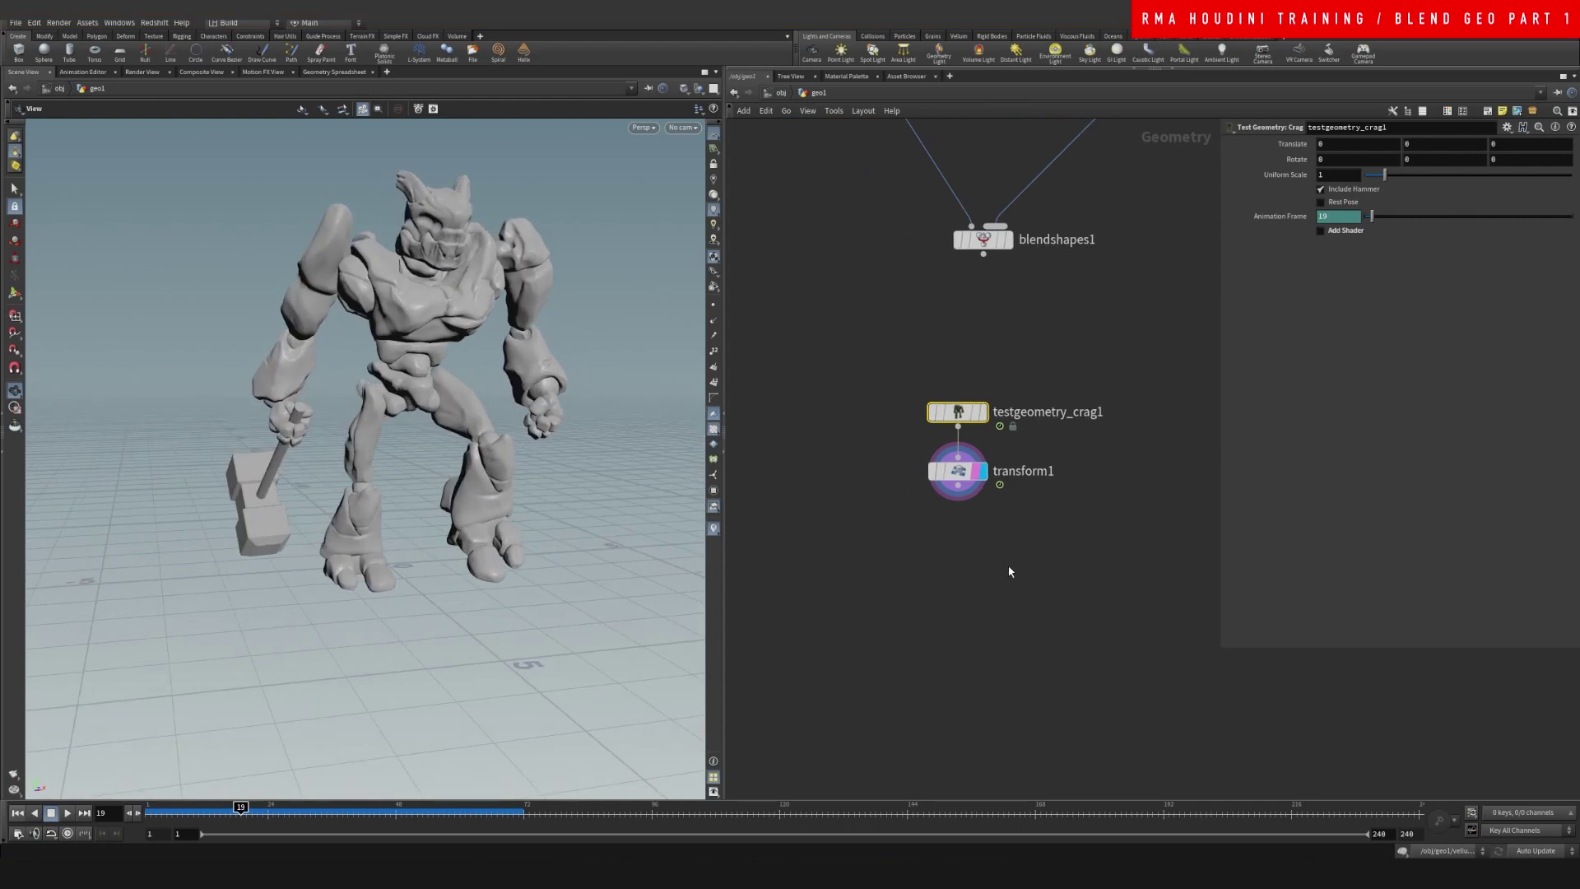
pyautogui.press('Tab')
pyautogui.write('conv')
pyautogui.press('Return')
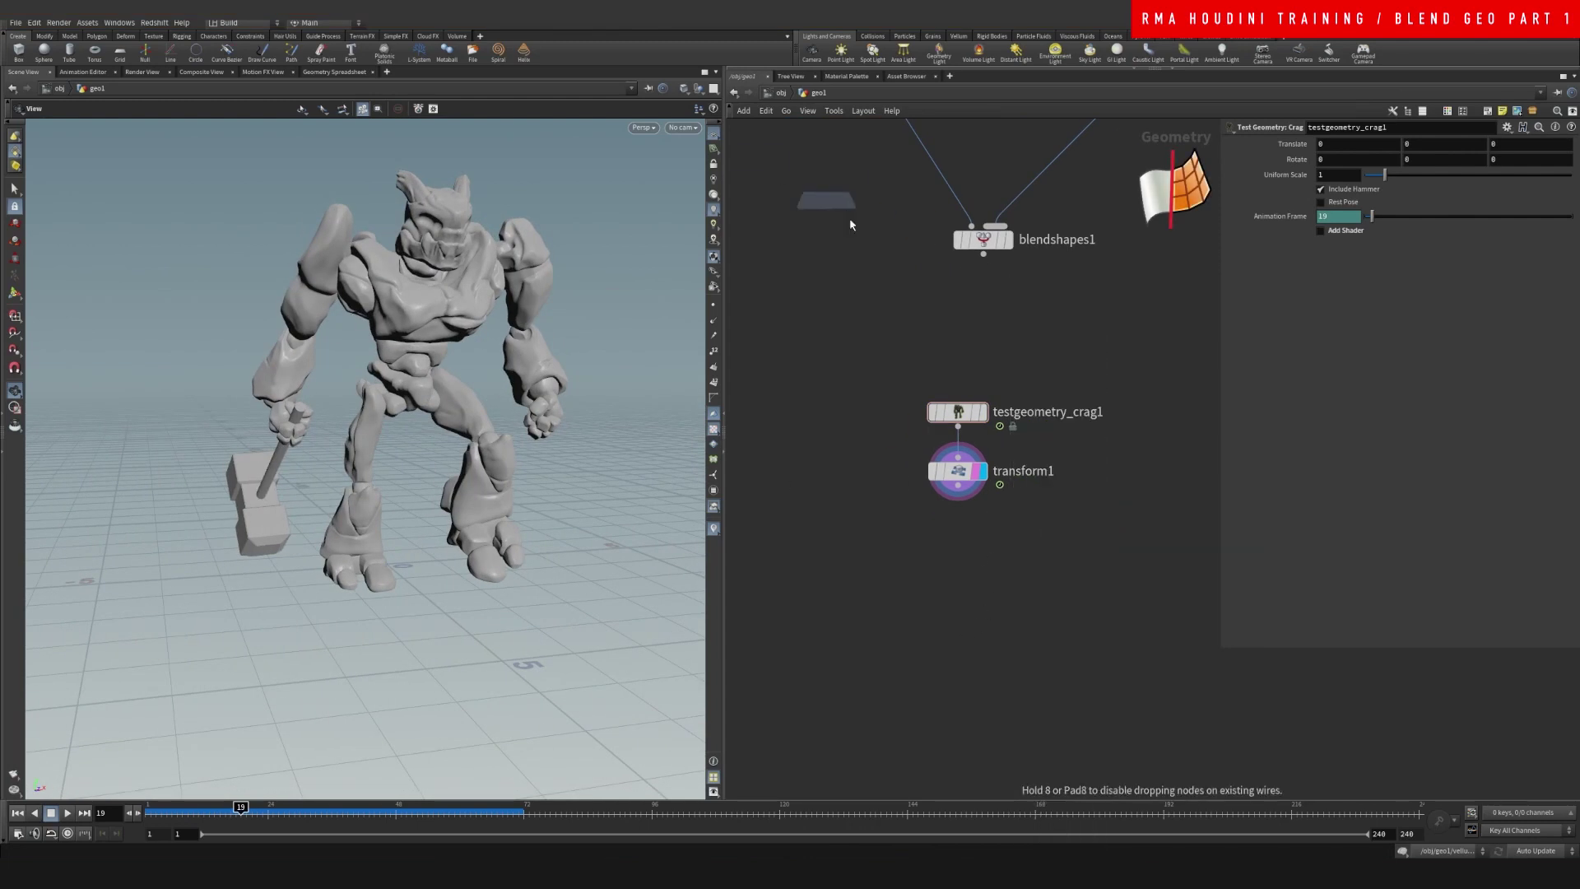
pyautogui.click(967, 500)
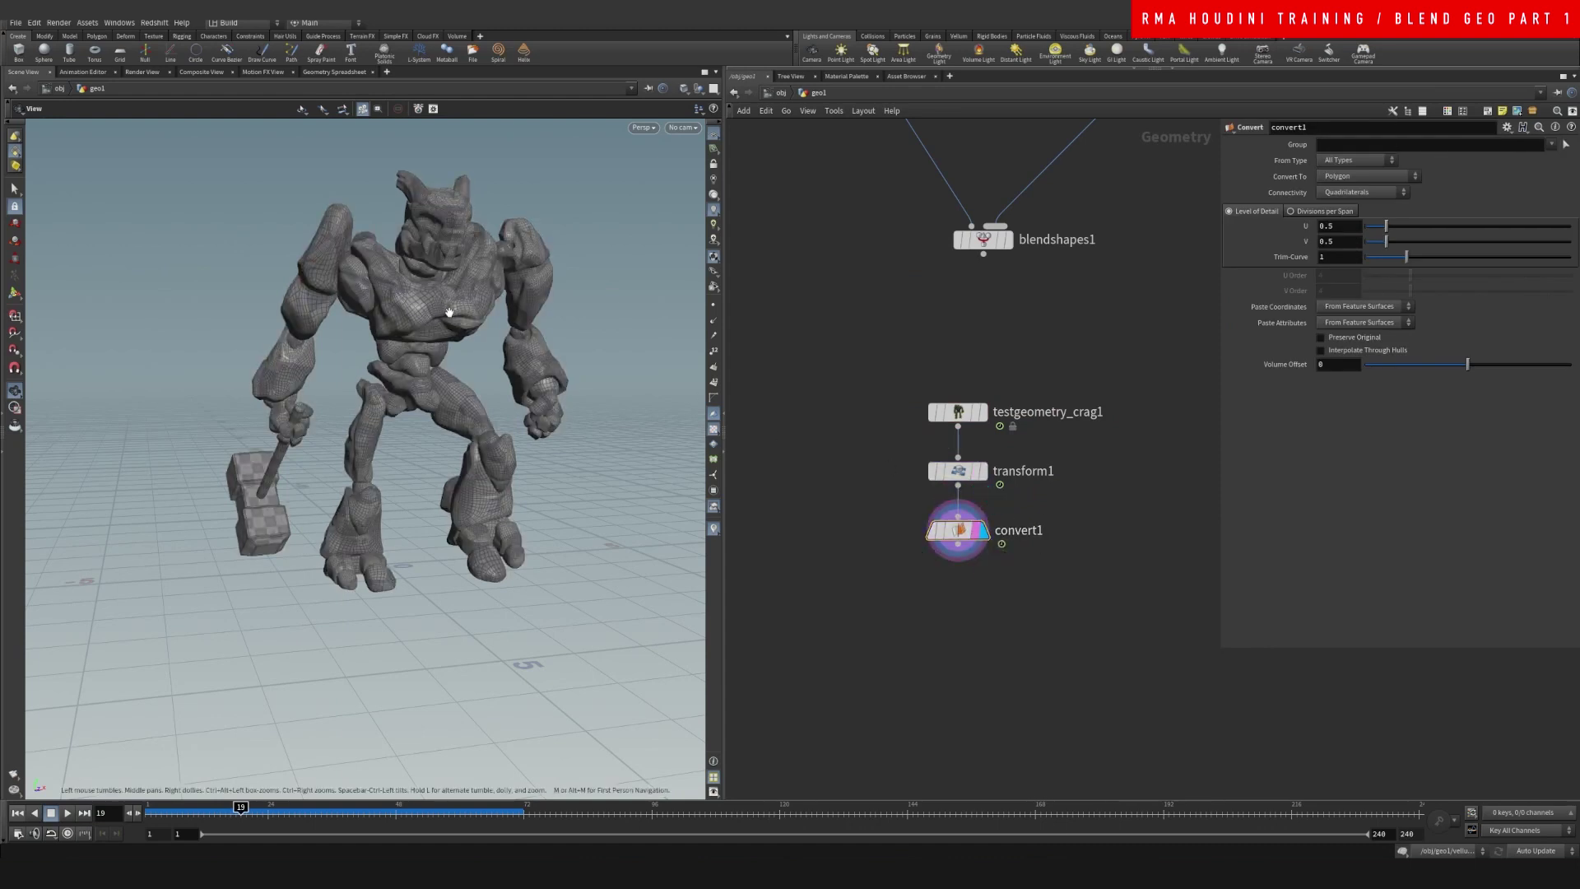
pyautogui.moveTo(416, 311); pyautogui.dragTo(481, 346)
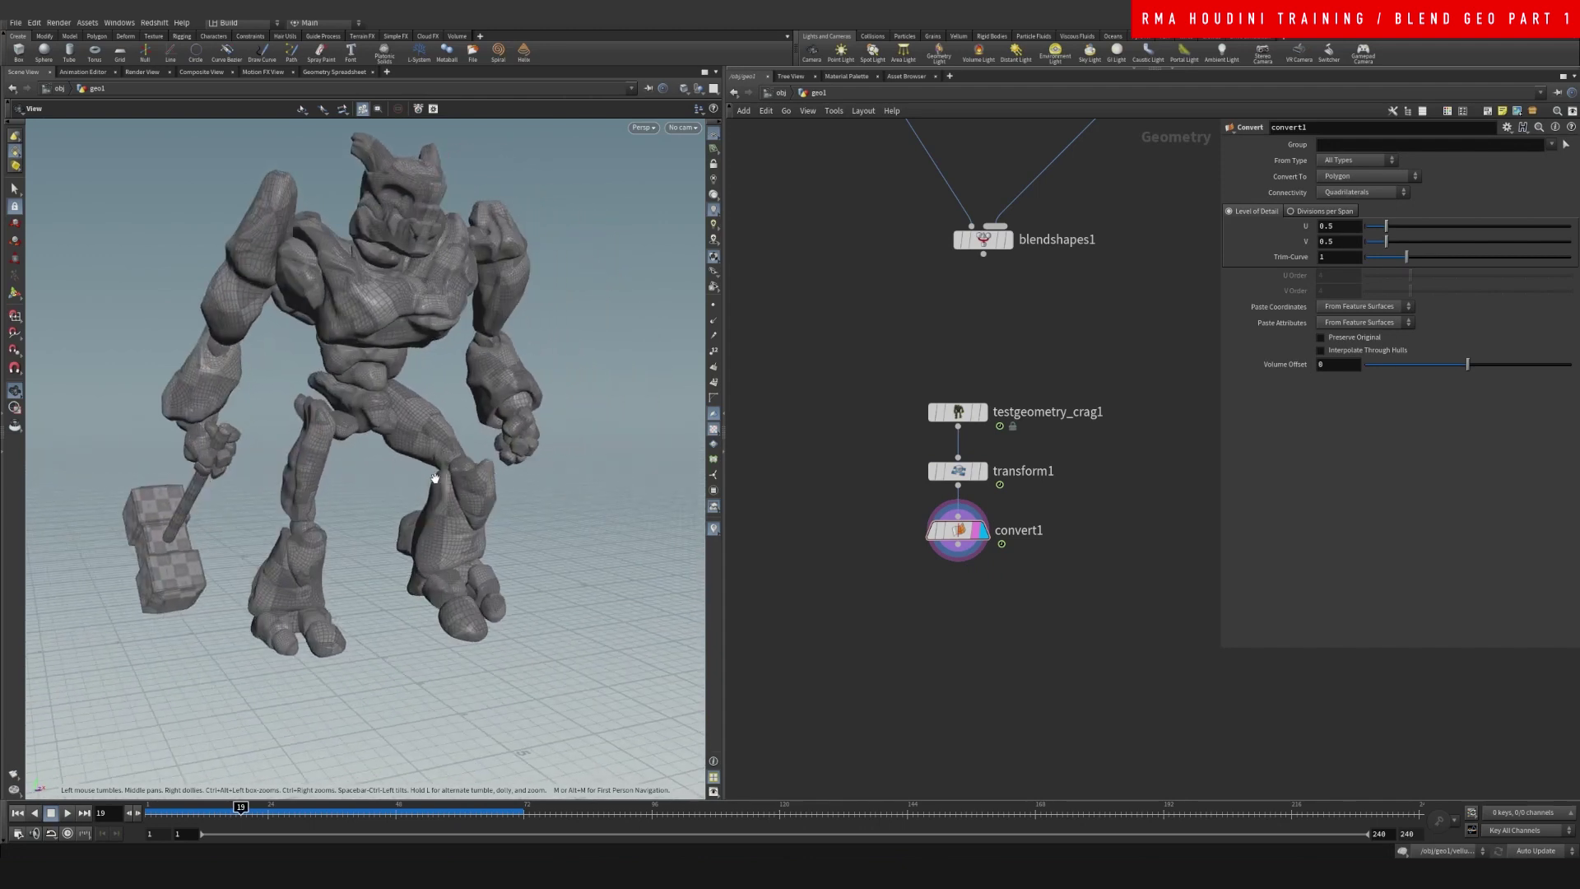
pyautogui.moveTo(434, 474); pyautogui.dragTo(455, 517)
pyautogui.moveTo(332, 499); pyautogui.dragTo(412, 495)
pyautogui.moveTo(413, 495); pyautogui.dragTo(298, 501, button='right')
pyautogui.moveTo(299, 500); pyautogui.dragTo(371, 432)
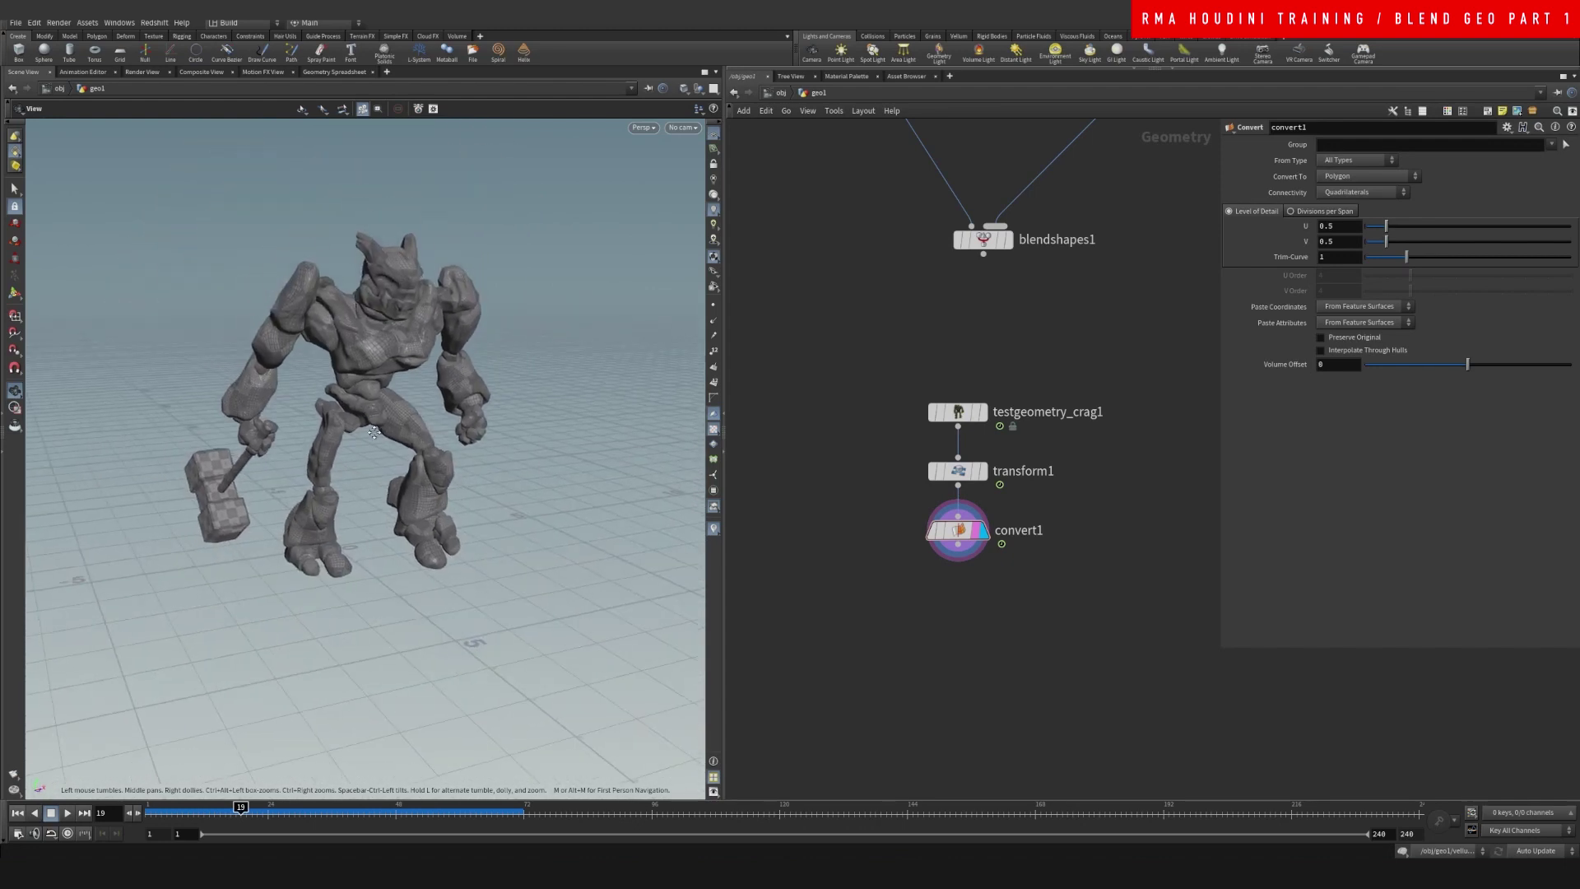
# Add a Null node, wire the Convert node's output into it, and rename it pos1
pyautogui.press('Tab')
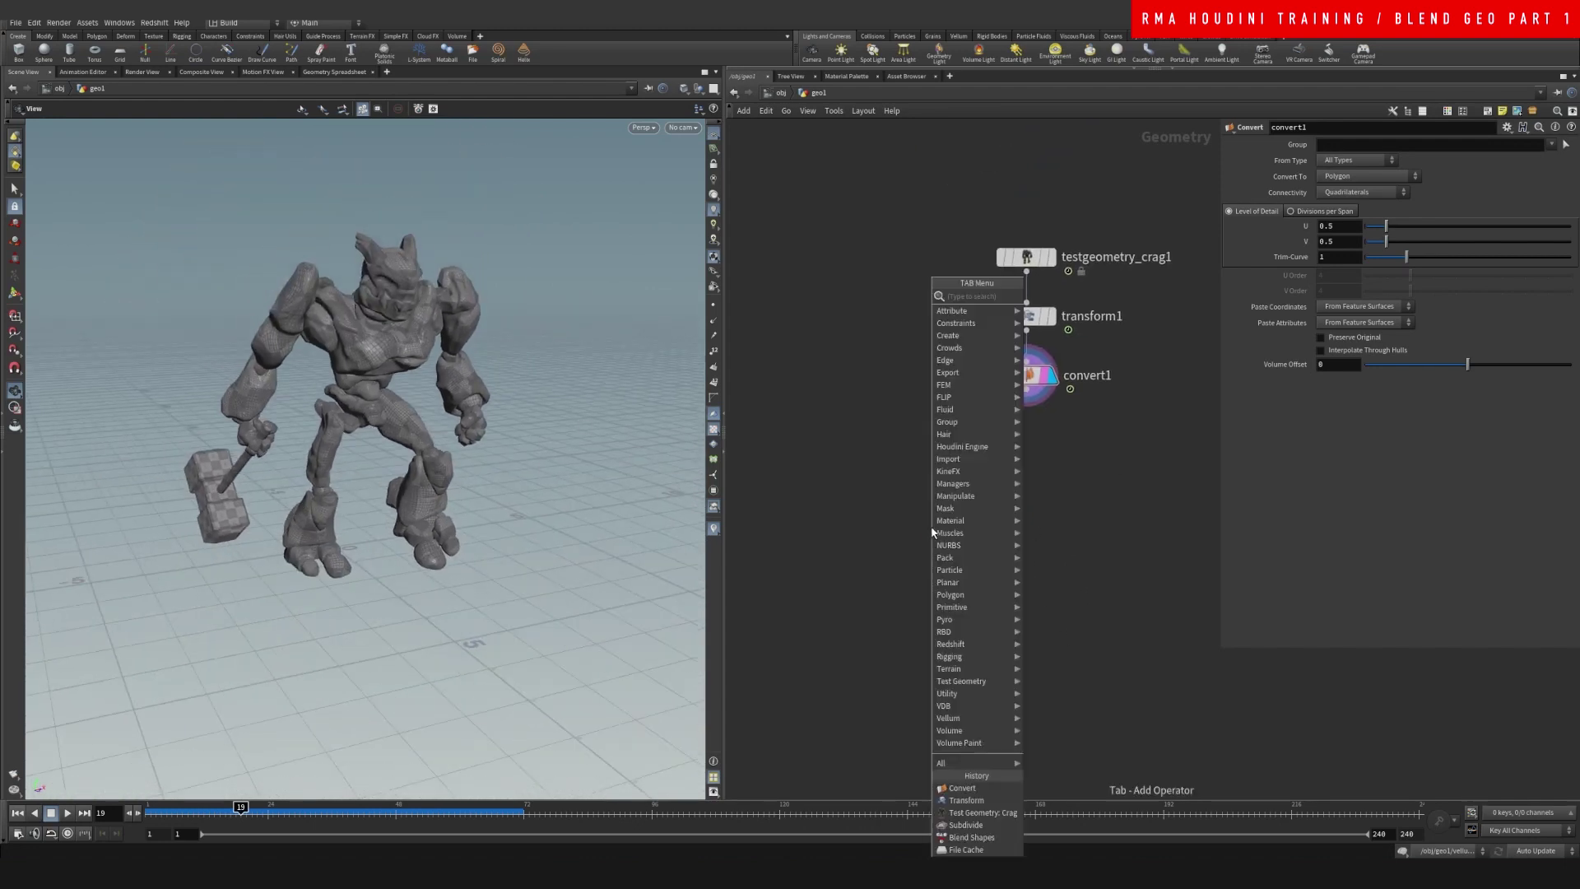
pyautogui.write('nu')
pyautogui.press('Return')
pyautogui.click(932, 527)
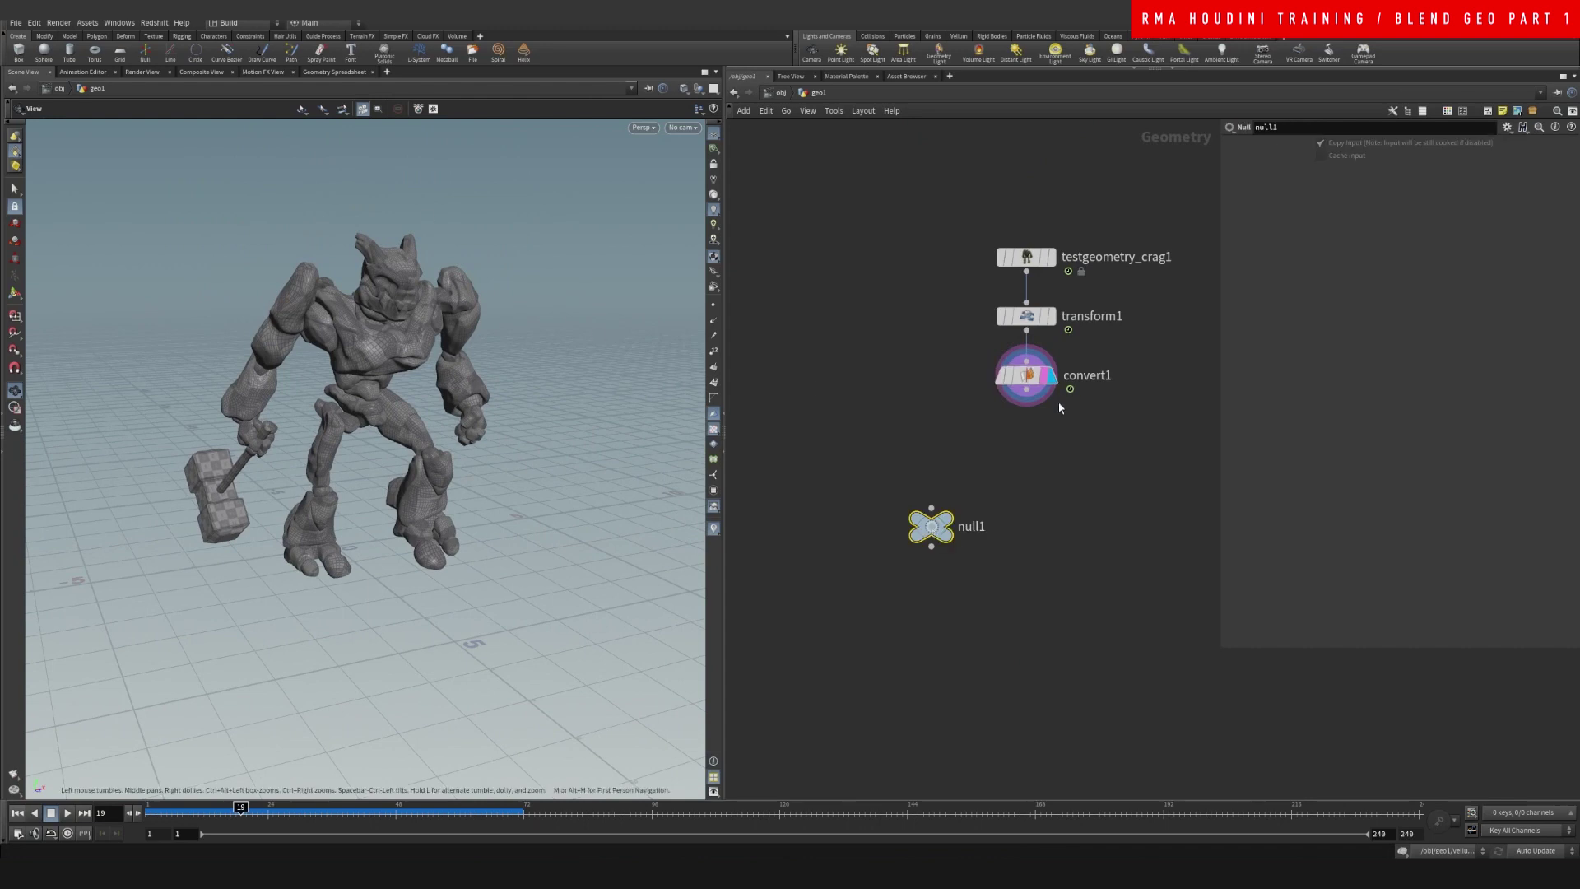
pyautogui.moveTo(1026, 402); pyautogui.dragTo(893, 484)
pyautogui.doubleClick(947, 480)
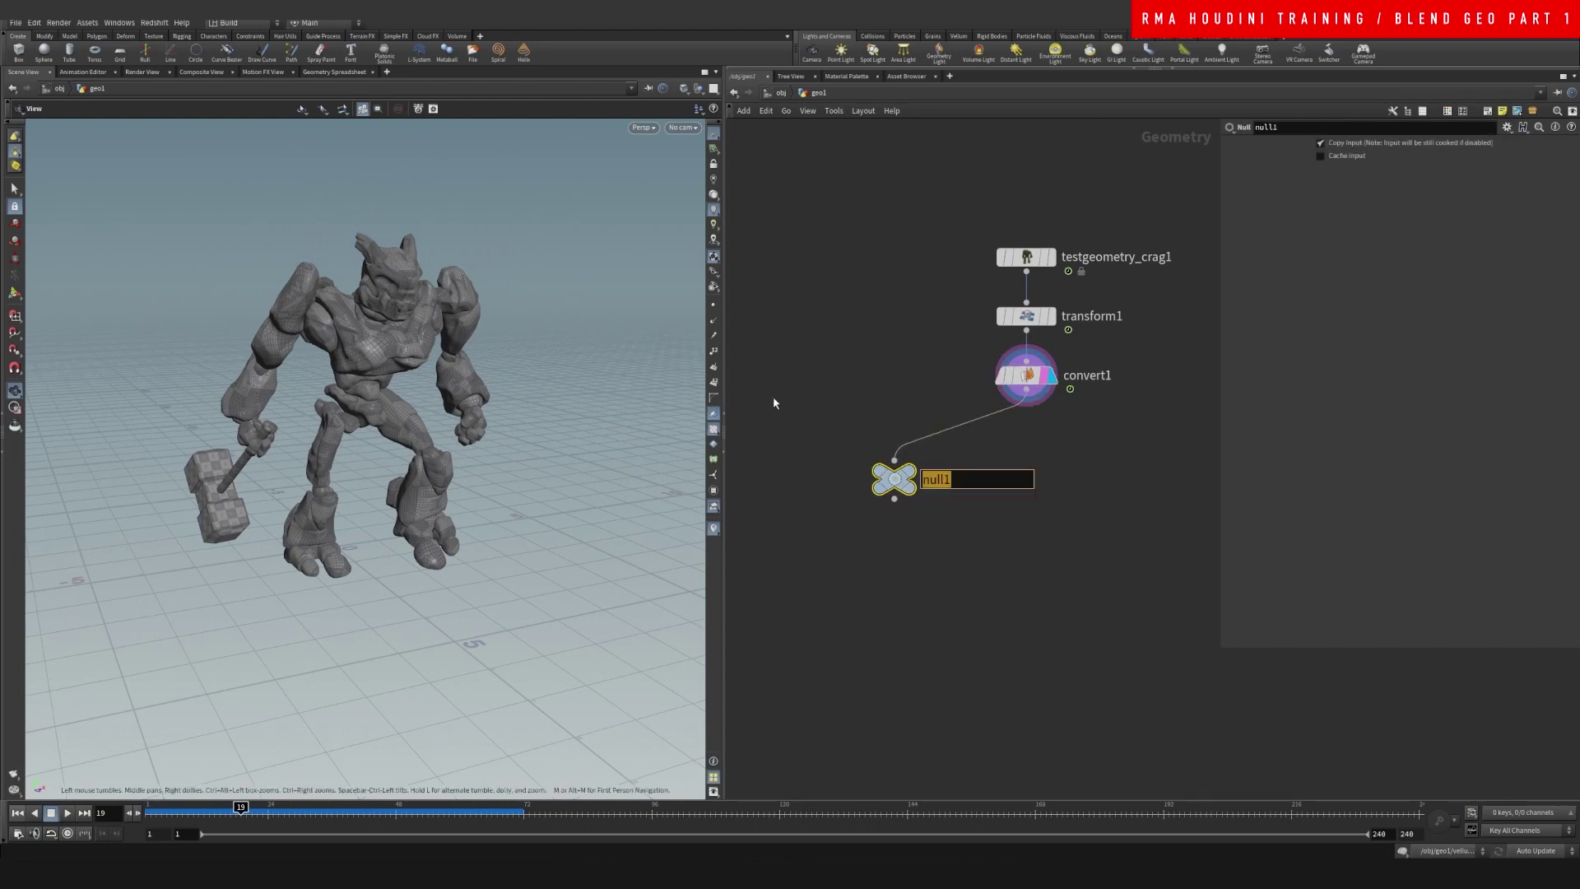
pyautogui.write('pos1')
pyautogui.press('Return')
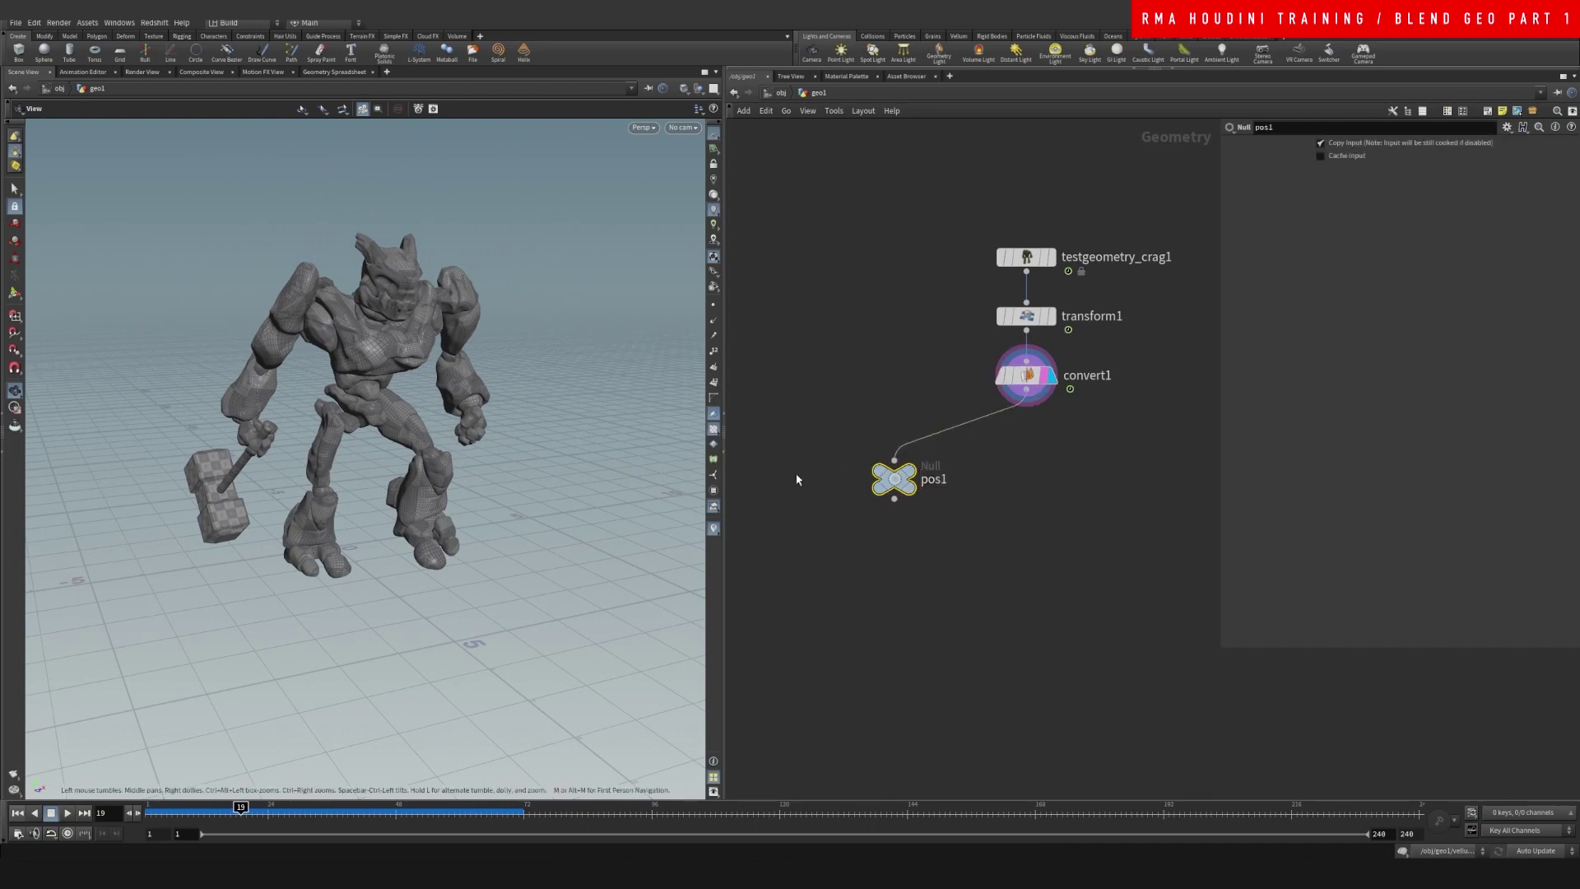
# Duplicate pos1 as a second Null named pos2, also fed by the Convert node, and display pos2
pyautogui.keyDown('alt'); pyautogui.moveTo(890, 482); pyautogui.dragTo(1173, 481); pyautogui.keyUp('alt')
pyautogui.moveTo(1206, 433); pyautogui.dragTo(1043, 441, button='middle')
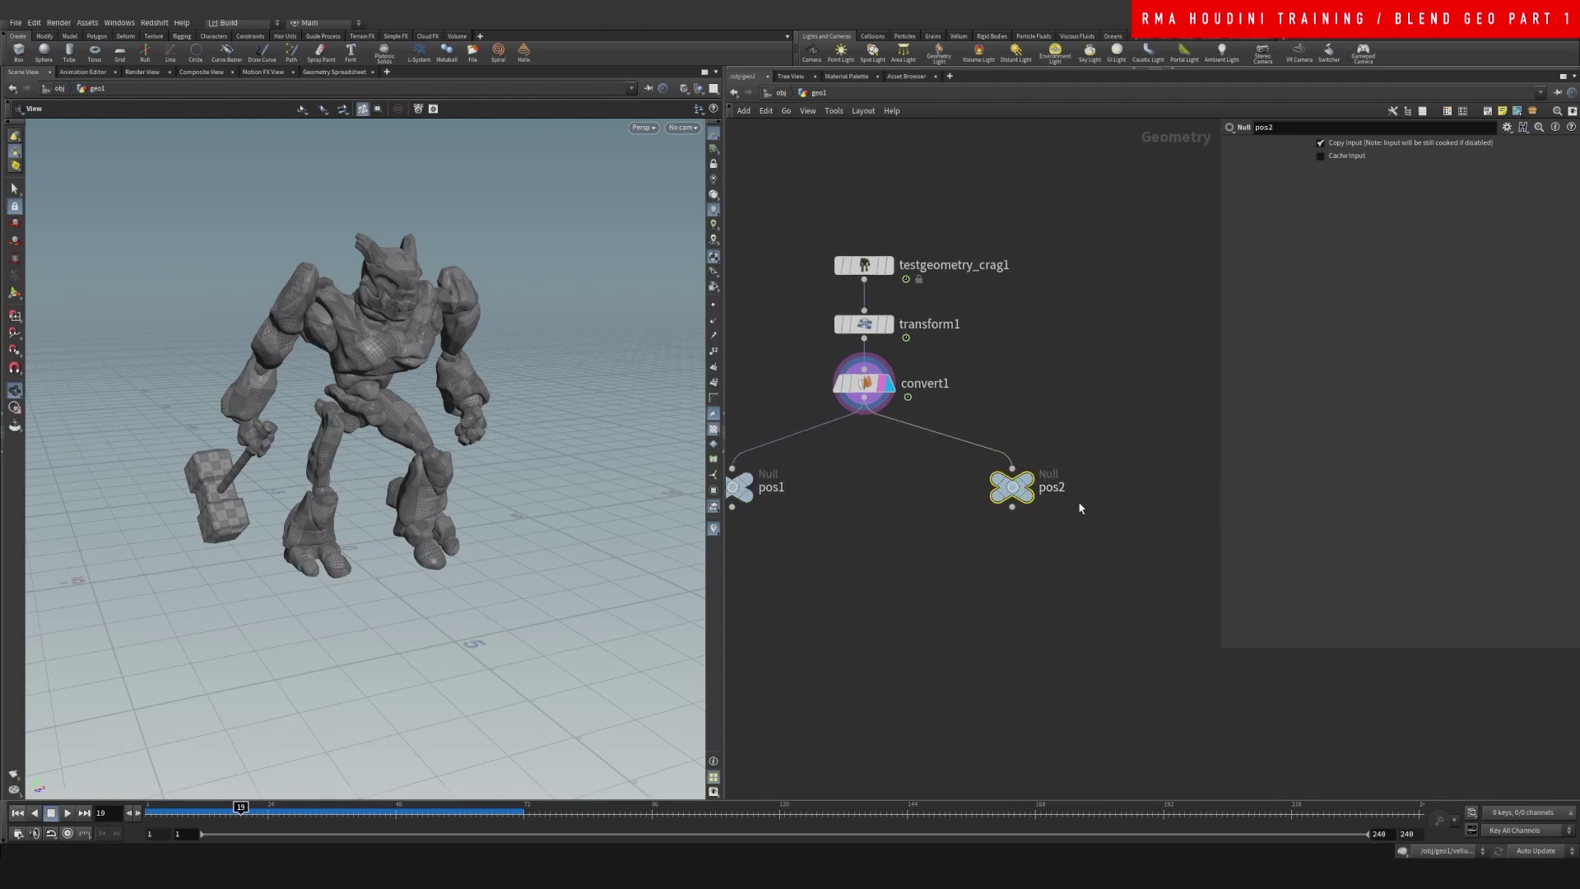
pyautogui.moveTo(870, 481); pyautogui.dragTo(1004, 421, button='middle')
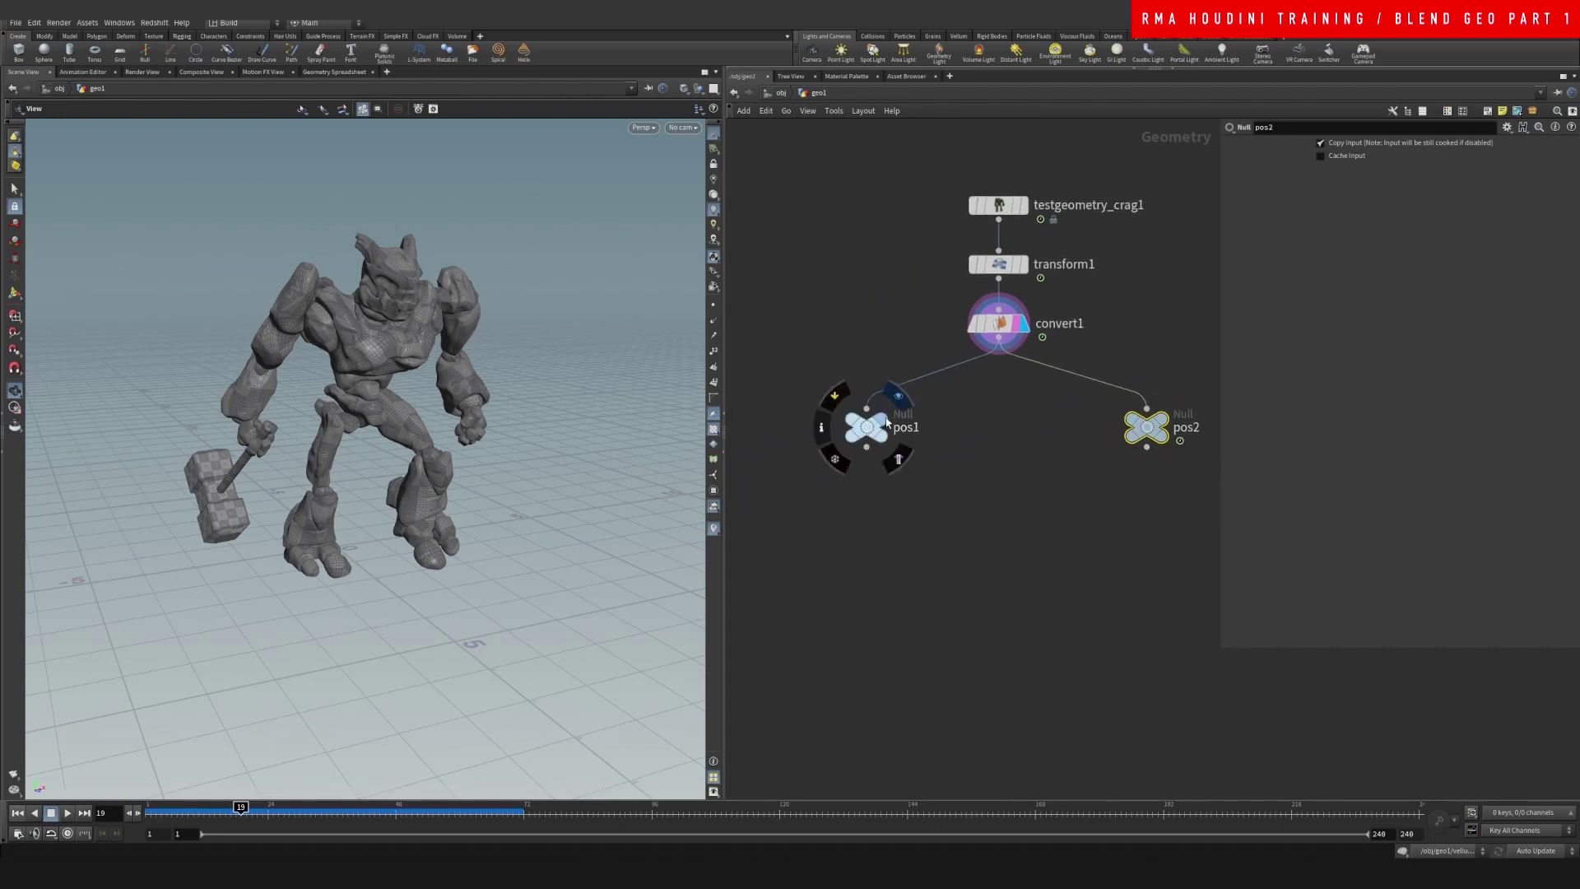
pyautogui.click(881, 426)
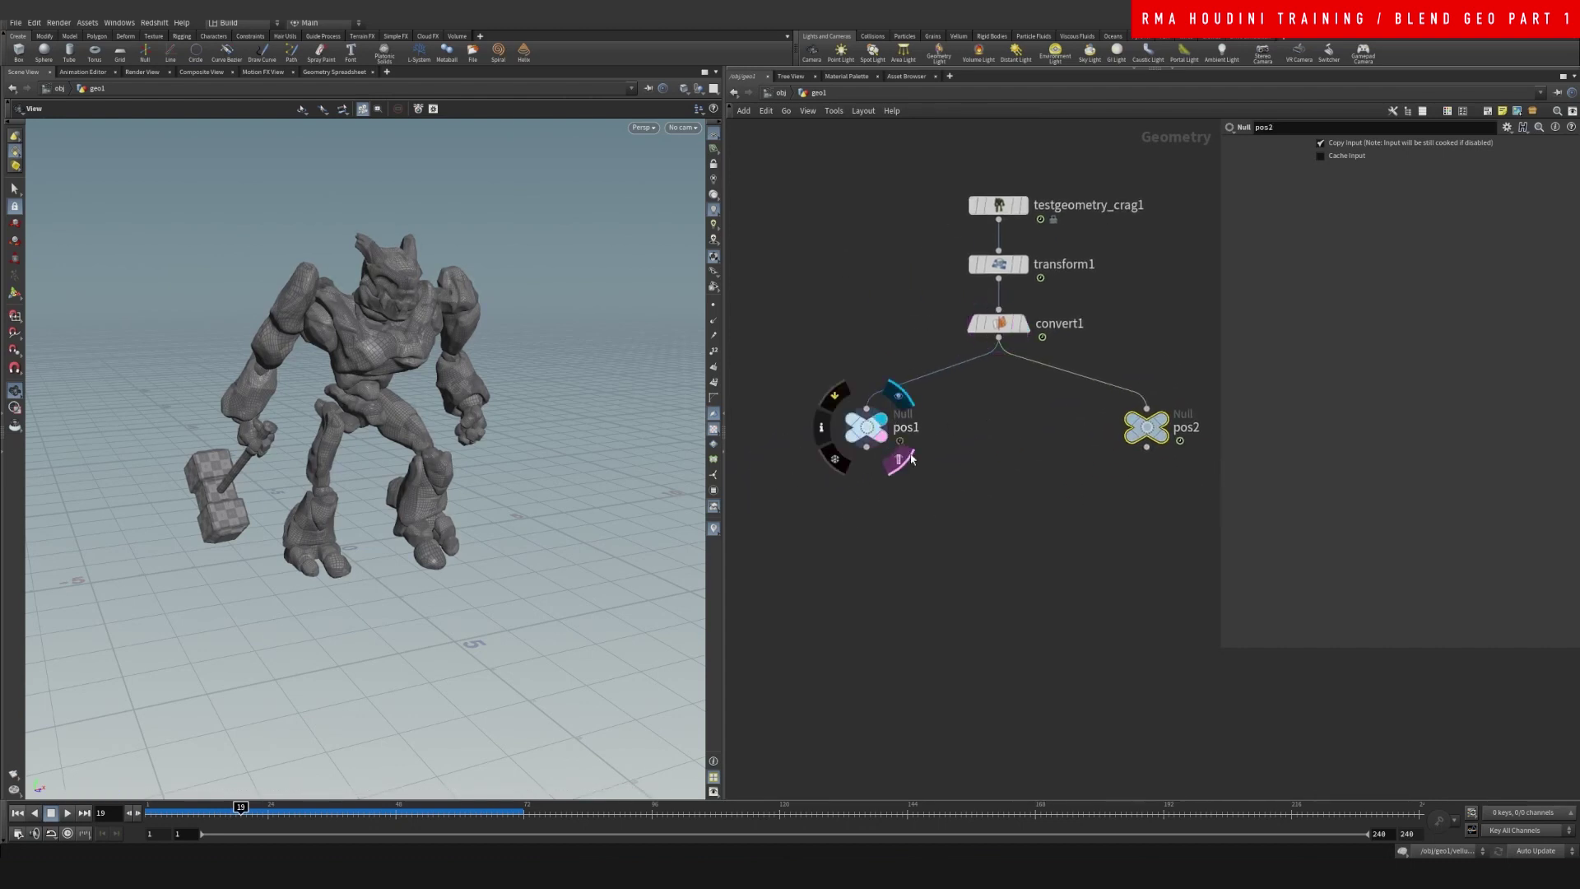
pyautogui.click(1160, 425)
pyautogui.click(1136, 433)
pyautogui.scroll(3, 436, 389)
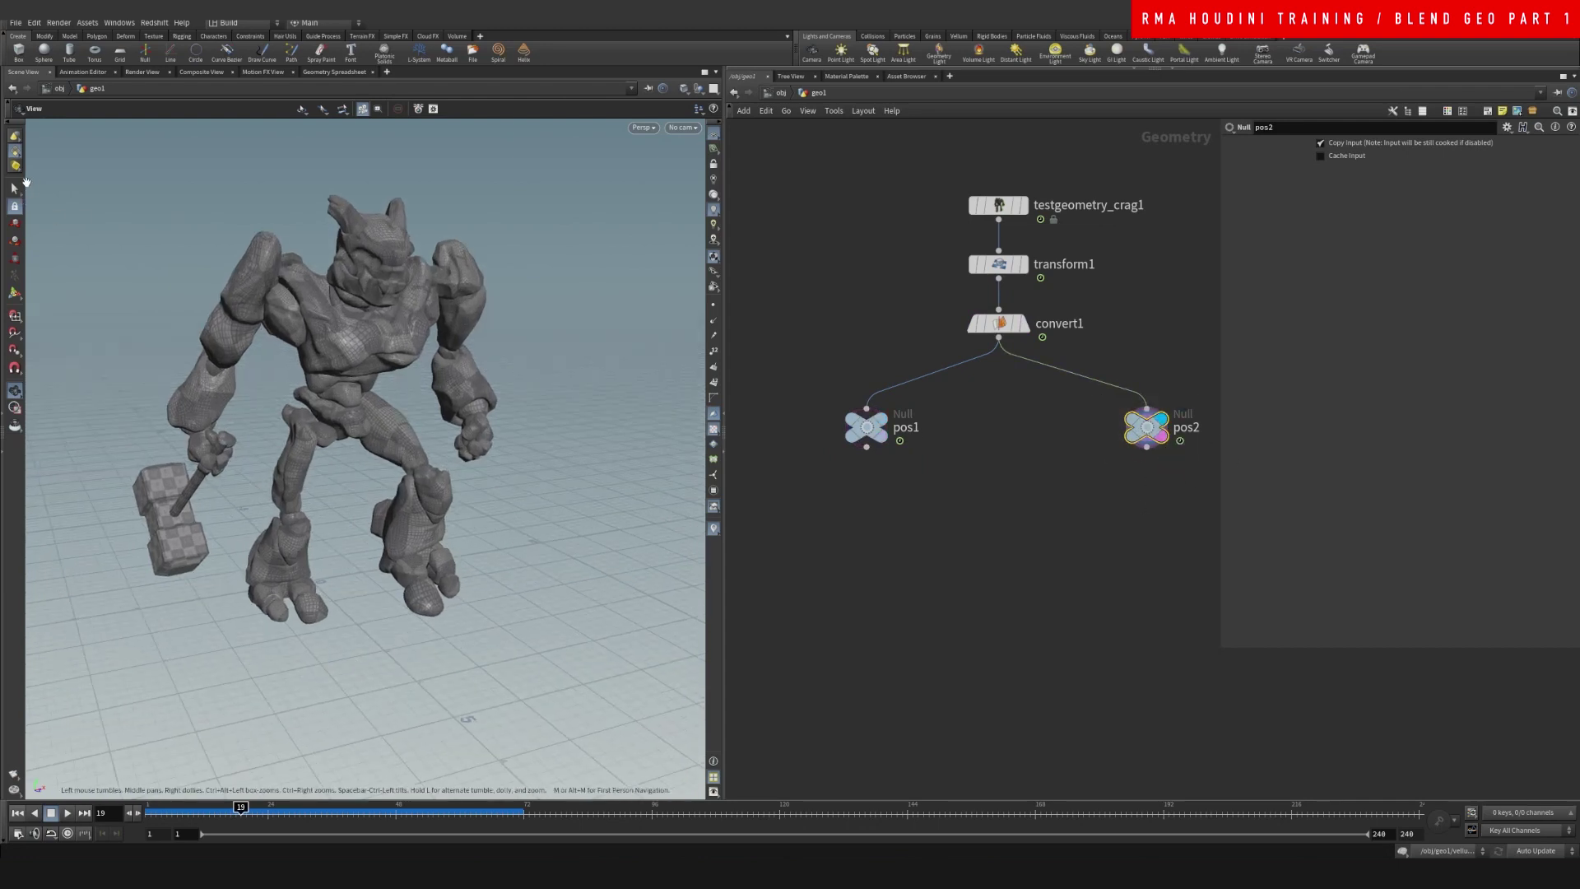
pyautogui.moveTo(26, 190); pyautogui.dragTo(69, 201)
pyautogui.click(18, 190)
pyautogui.click(171, 110)
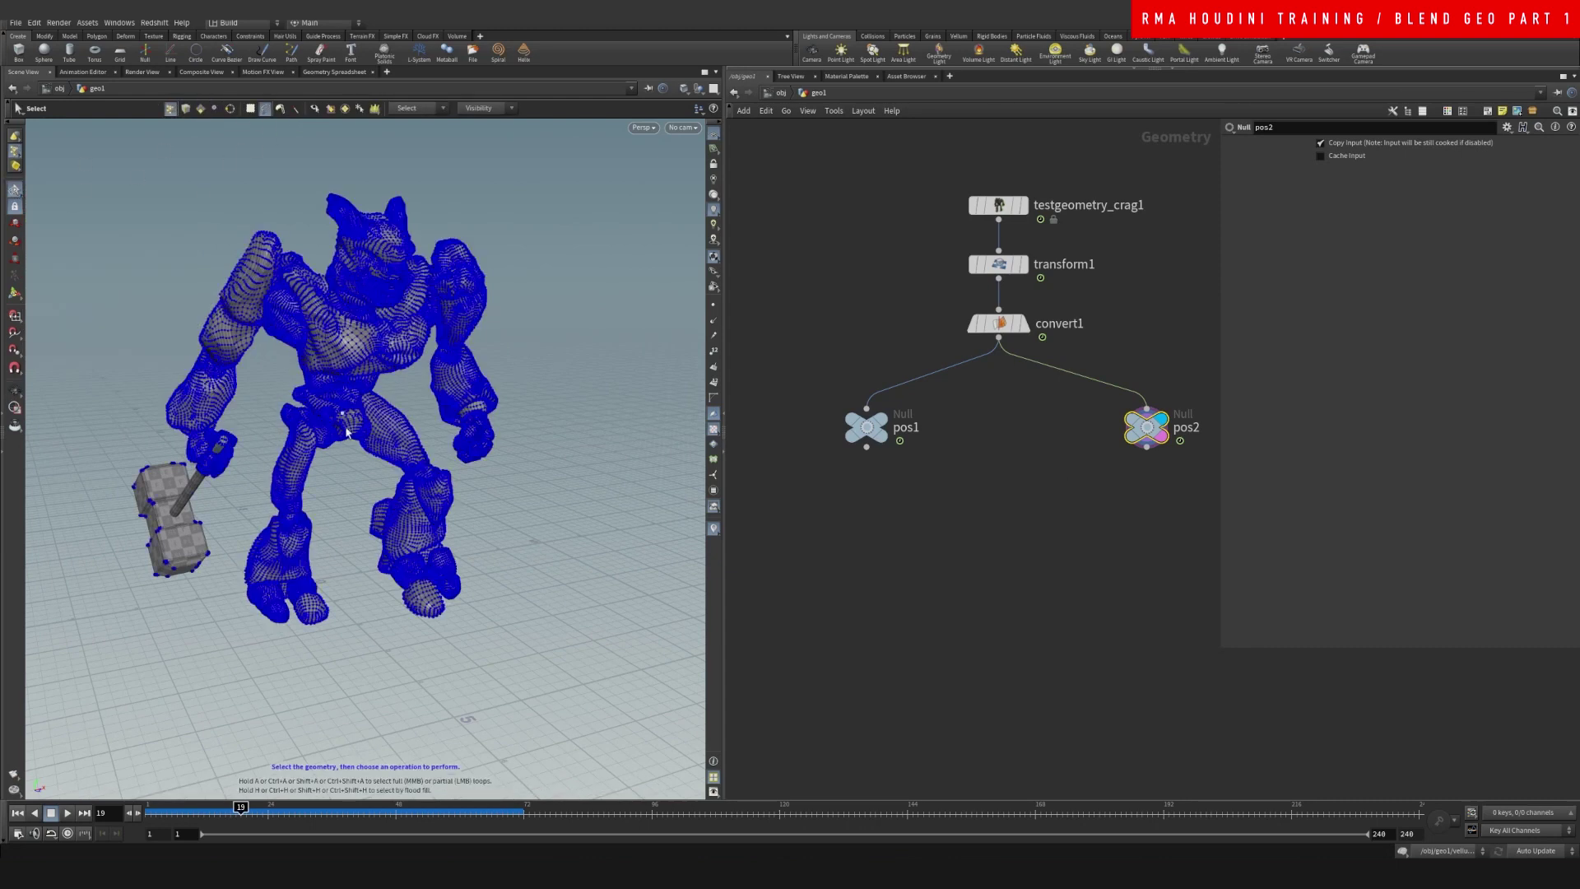
pyautogui.press('space')
pyautogui.moveTo(330, 414)
pyautogui.mouseDown()
pyautogui.moveTo(279, 407)
pyautogui.moveTo(339, 408)
pyautogui.moveTo(353, 430)
pyautogui.mouseUp()
pyautogui.moveTo(441, 486); pyautogui.dragTo(416, 504, button='right')
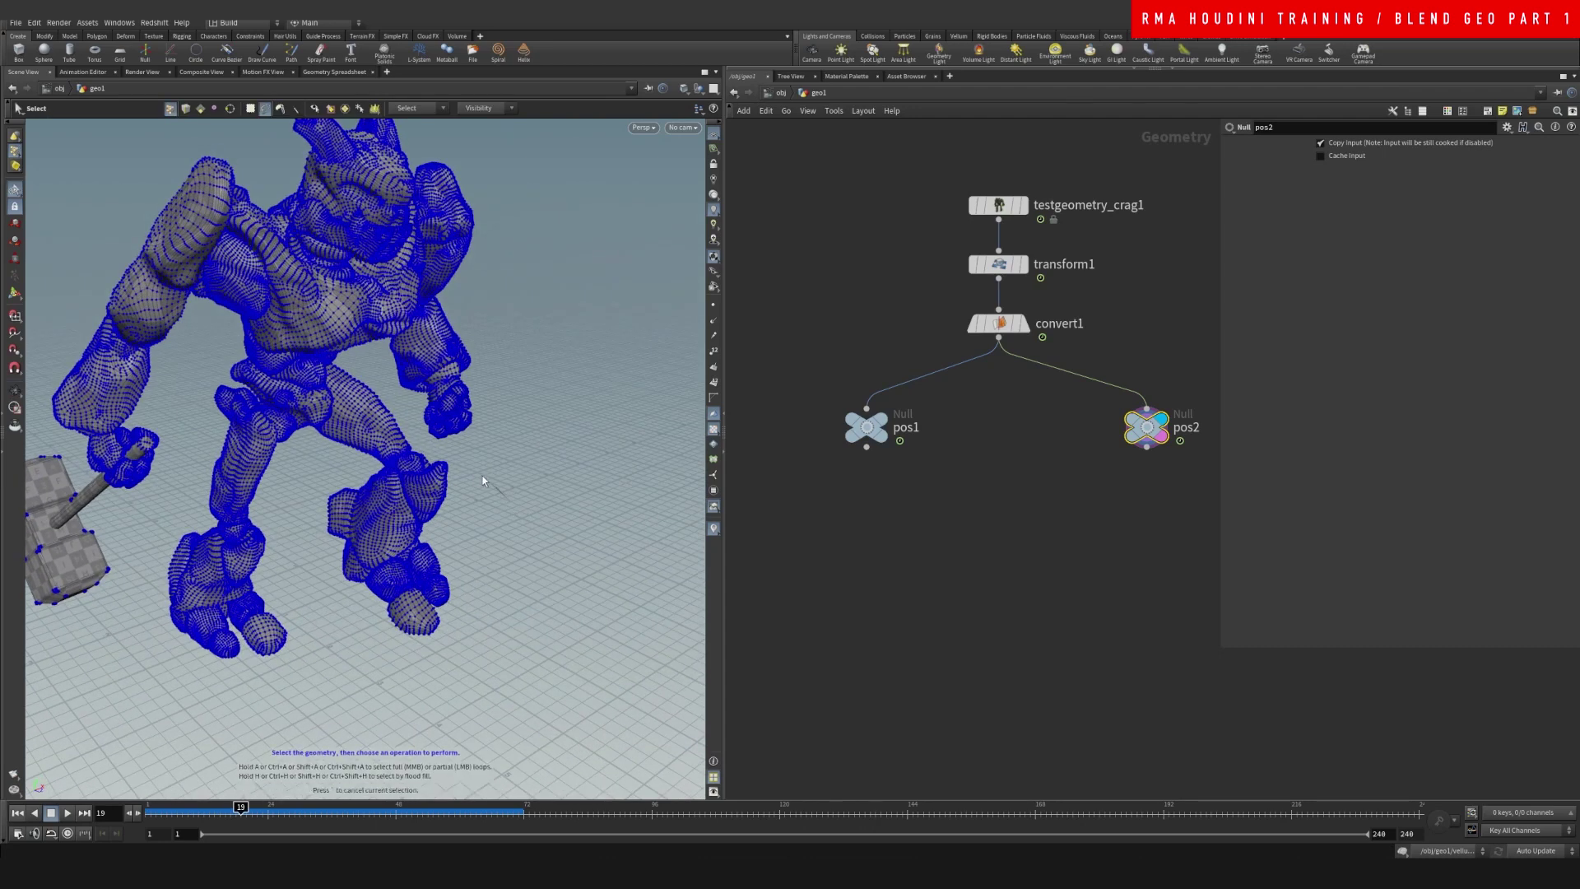
pyautogui.moveTo(400, 457)
pyautogui.mouseDown()
pyautogui.moveTo(355, 466)
pyautogui.moveTo(281, 544)
pyautogui.moveTo(604, 663)
pyautogui.moveTo(595, 642)
pyautogui.mouseUp()
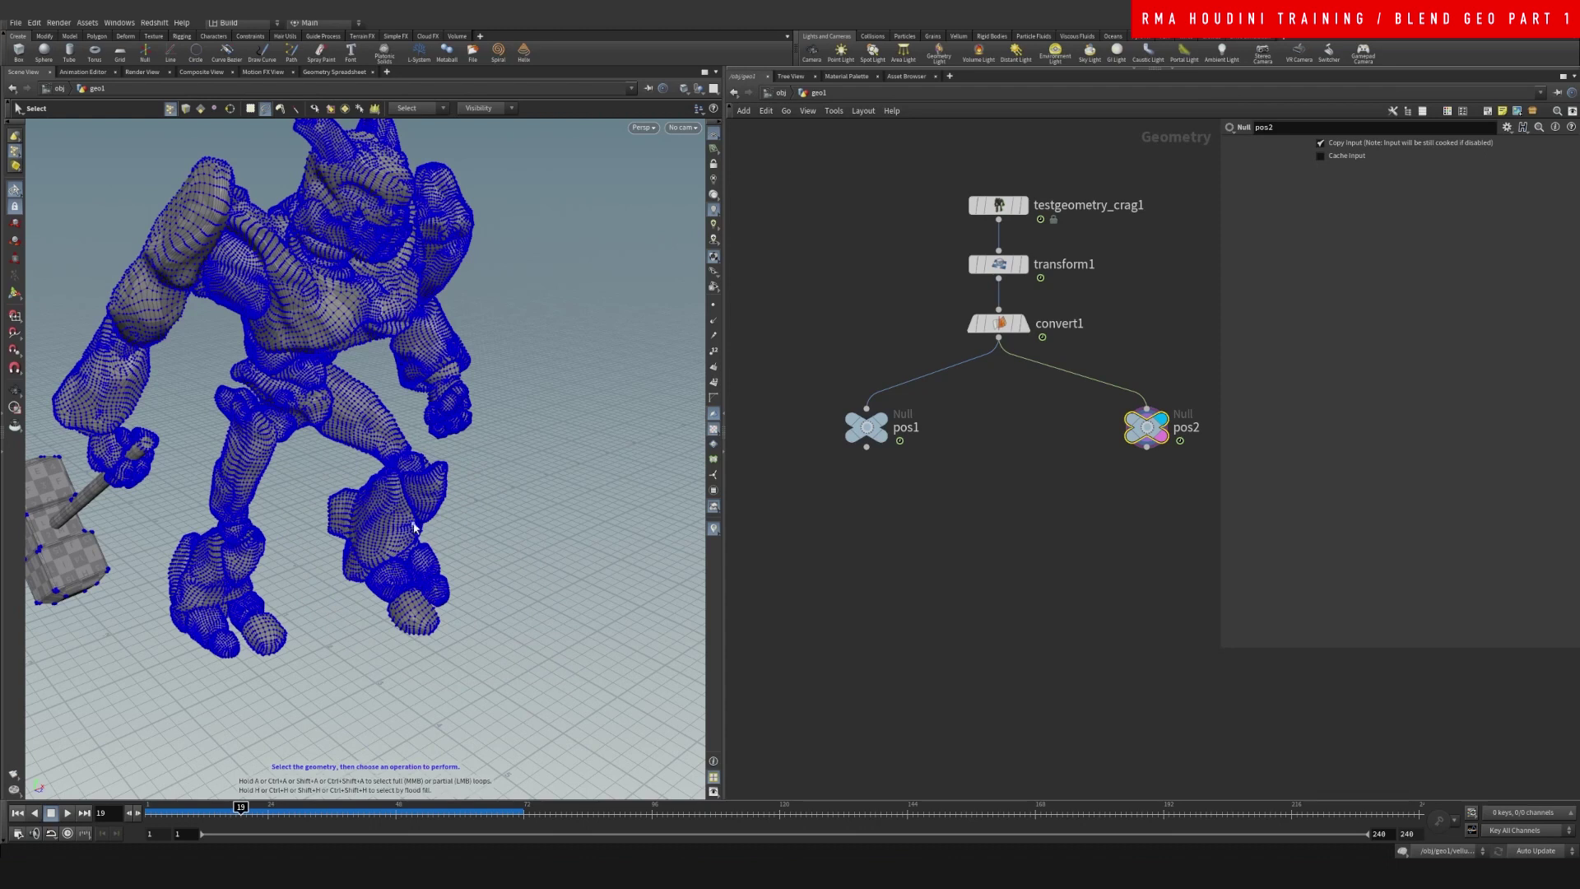
pyautogui.scroll(3, 378, 541)
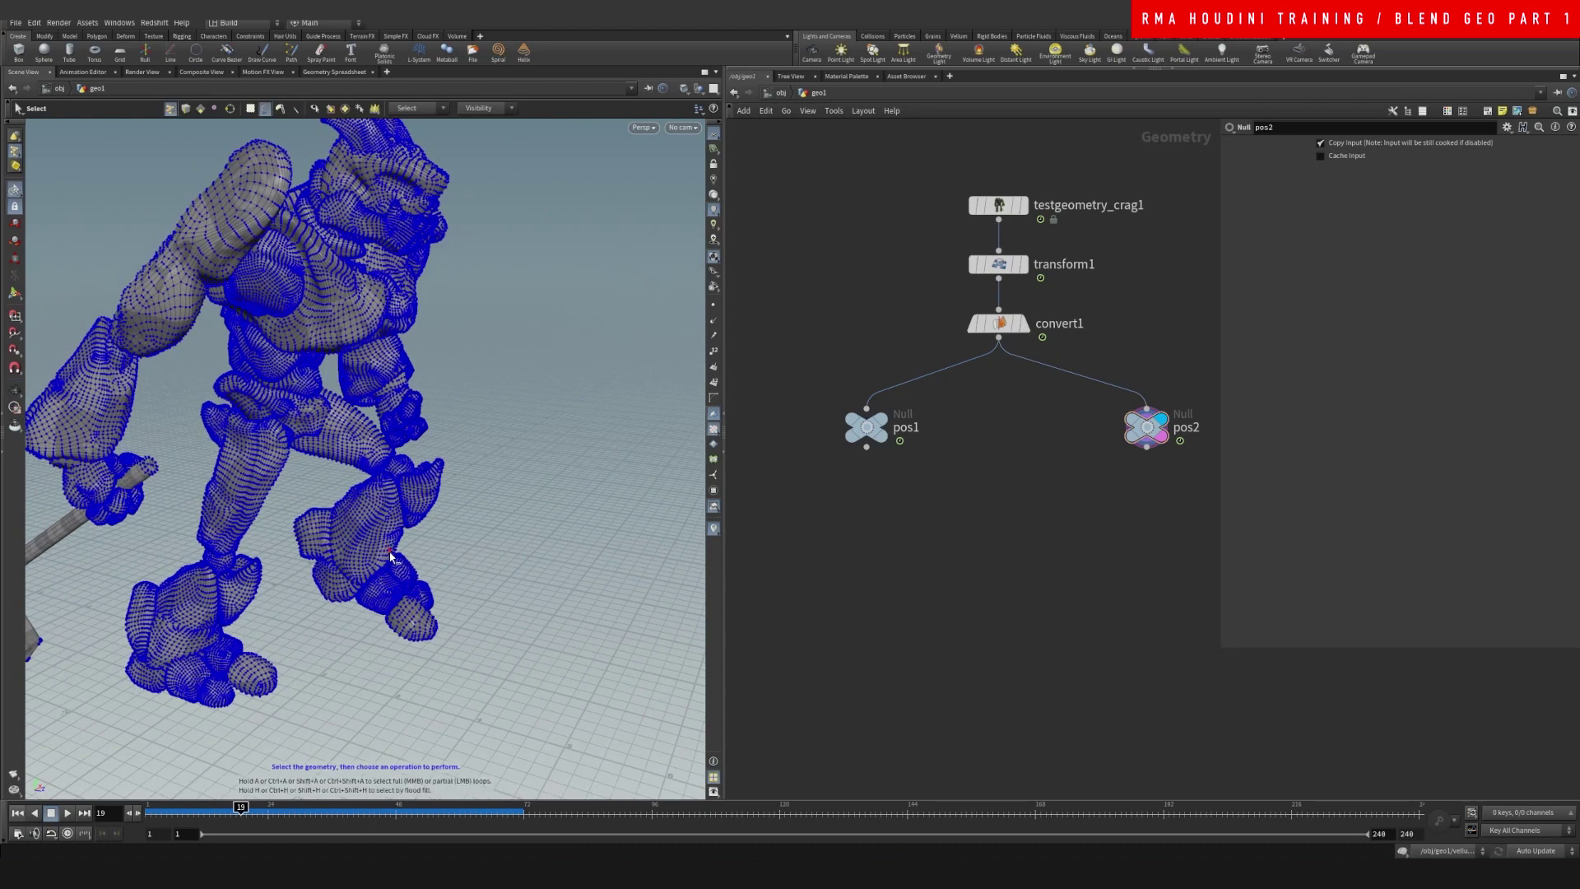
# Open a new Scene View, frame the Crag in it, and activate point selection
pyautogui.hotkey('ctrl', 't')
pyautogui.scroll(-8, 500, 376)
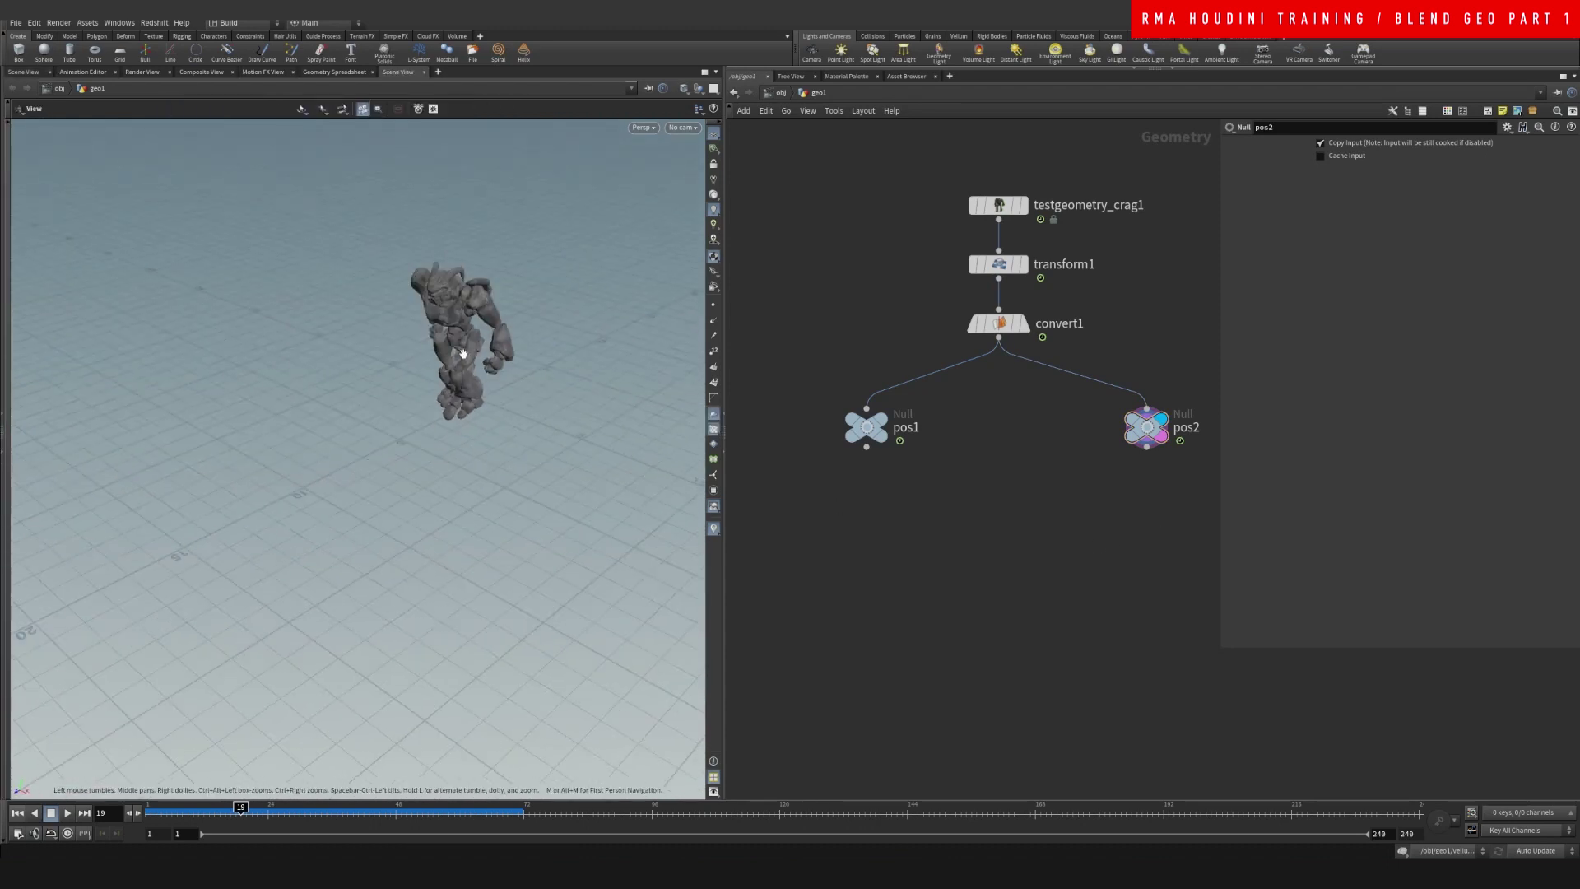
pyautogui.moveTo(451, 353); pyautogui.dragTo(521, 360)
pyautogui.moveTo(520, 359); pyautogui.dragTo(678, 319, button='right')
pyautogui.scroll(5, 543, 687)
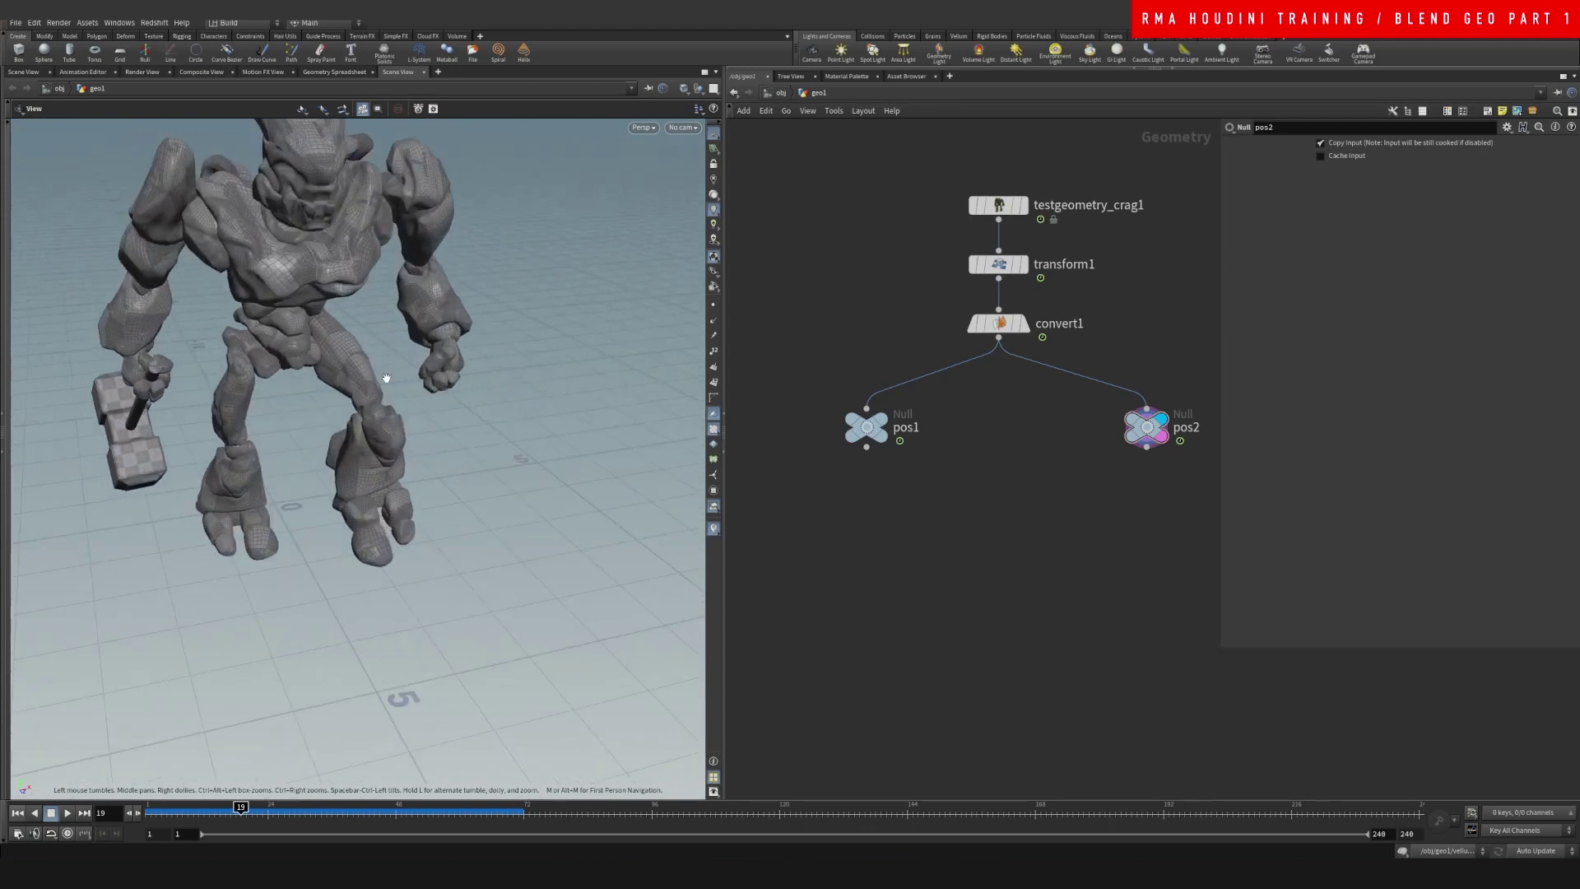
pyautogui.click(6, 187)
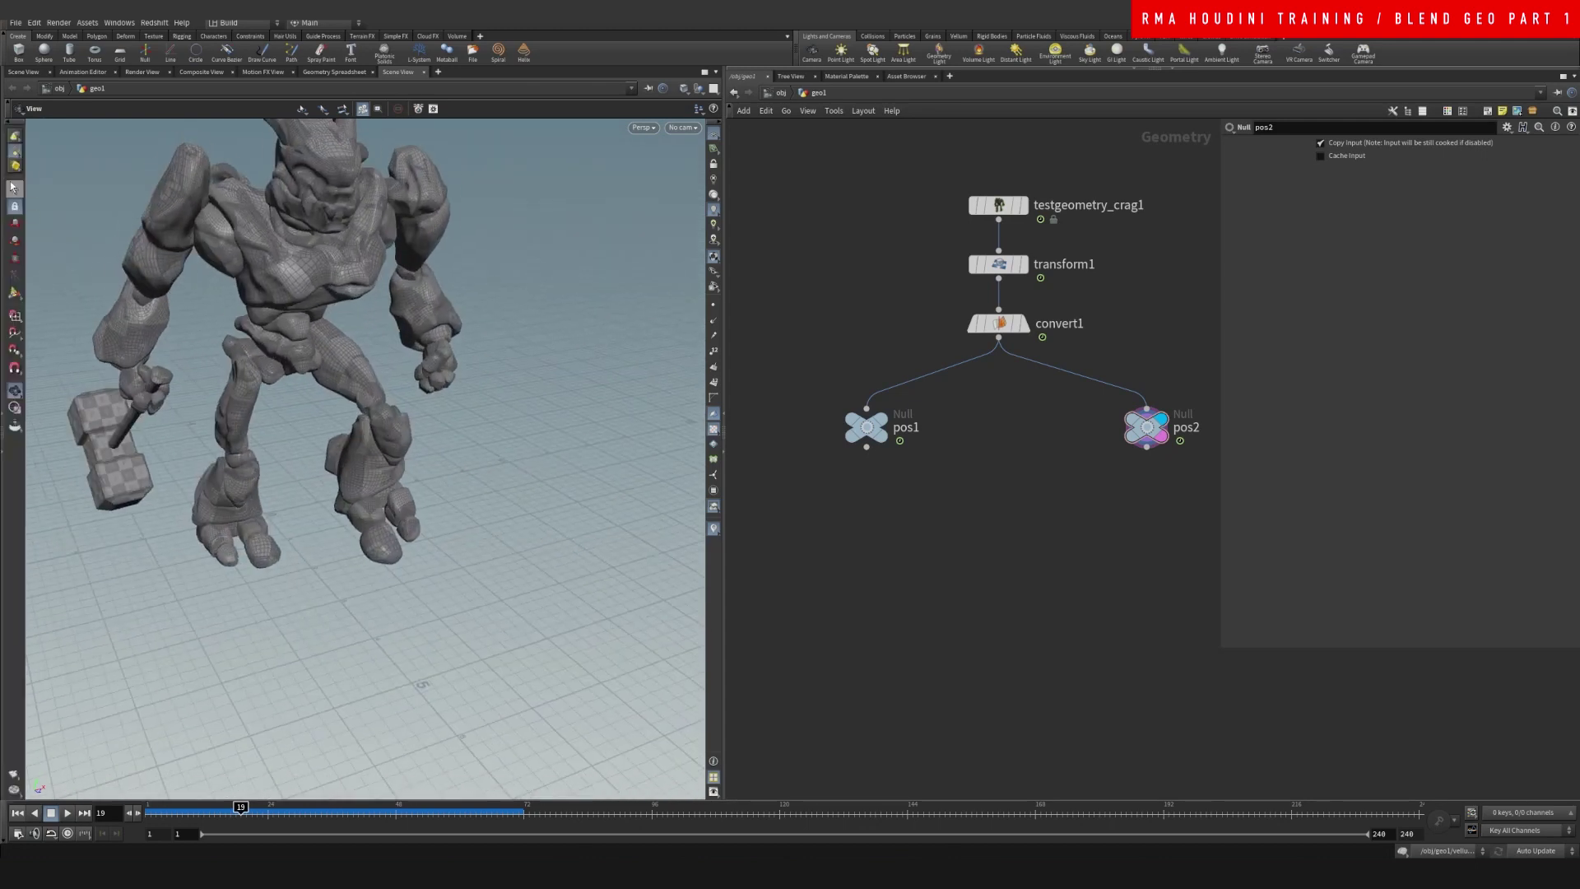
pyautogui.rightClick(18, 188)
pyautogui.click(51, 208)
pyautogui.click(171, 108)
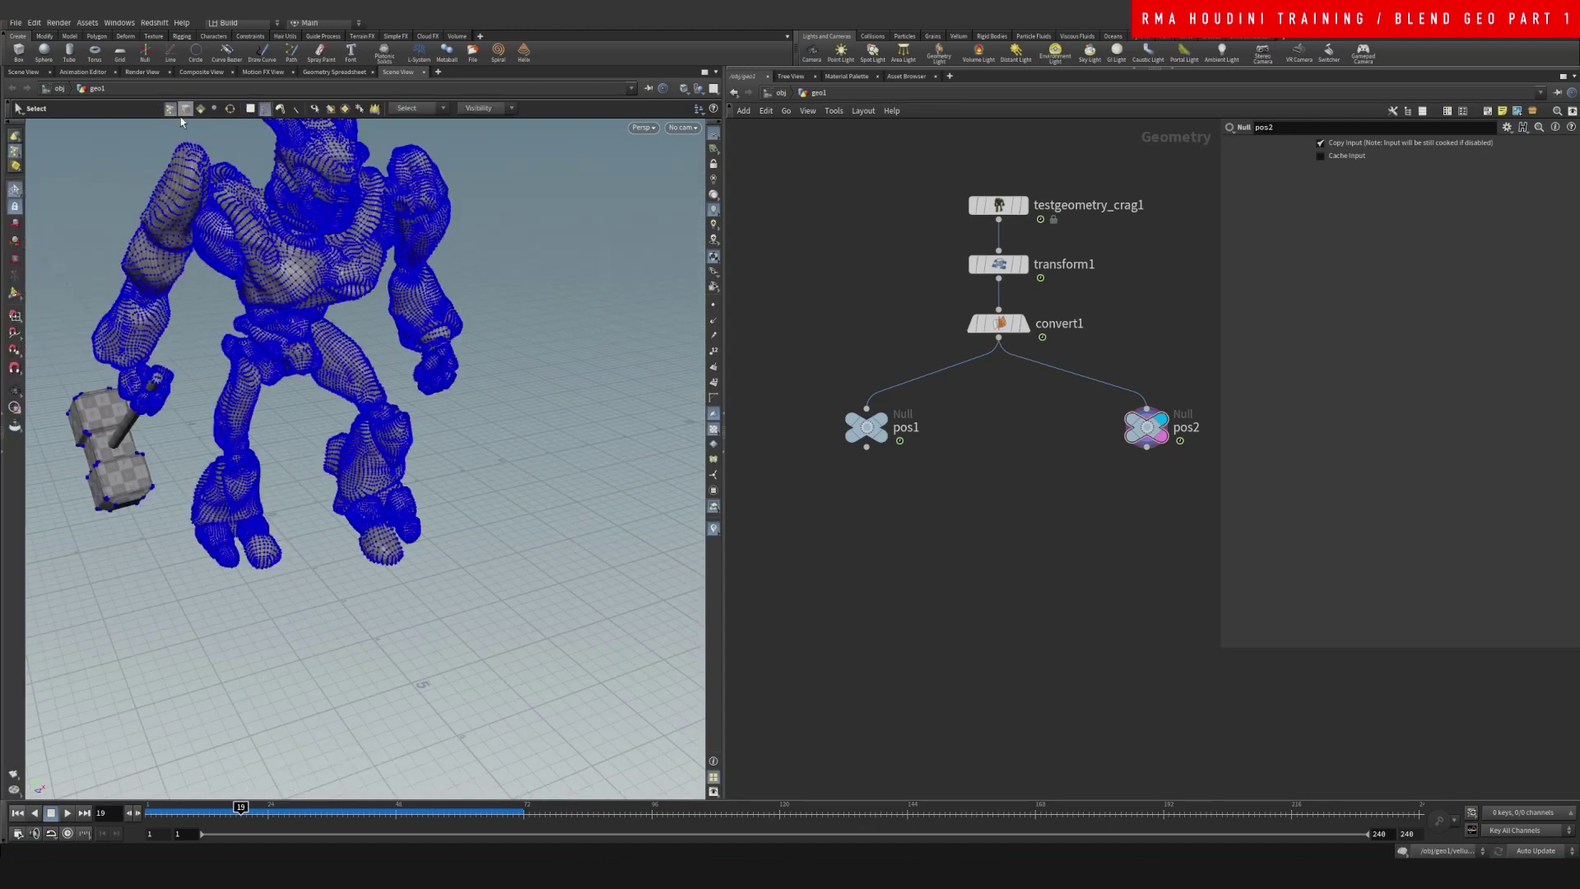
# Select the points of the Crag's left lower leg and move them with an Edit node using a soft radius of 0.17
pyautogui.moveTo(475, 476)
pyautogui.mouseDown()
pyautogui.moveTo(426, 424)
pyautogui.moveTo(329, 432)
pyautogui.moveTo(495, 600)
pyautogui.moveTo(424, 461)
pyautogui.moveTo(487, 456)
pyautogui.moveTo(453, 438)
pyautogui.moveTo(418, 378)
pyautogui.moveTo(493, 397)
pyautogui.mouseUp()
pyautogui.press('t')
pyautogui.press('r')
pyautogui.press('t')
pyautogui.moveTo(492, 398); pyautogui.dragTo(551, 405, button='middle')
pyautogui.moveTo(1374, 533); pyautogui.dragTo(1430, 533)
# Rotate the selected lower leg forward at the knee and move it back into line with the thigh
pyautogui.press('r')
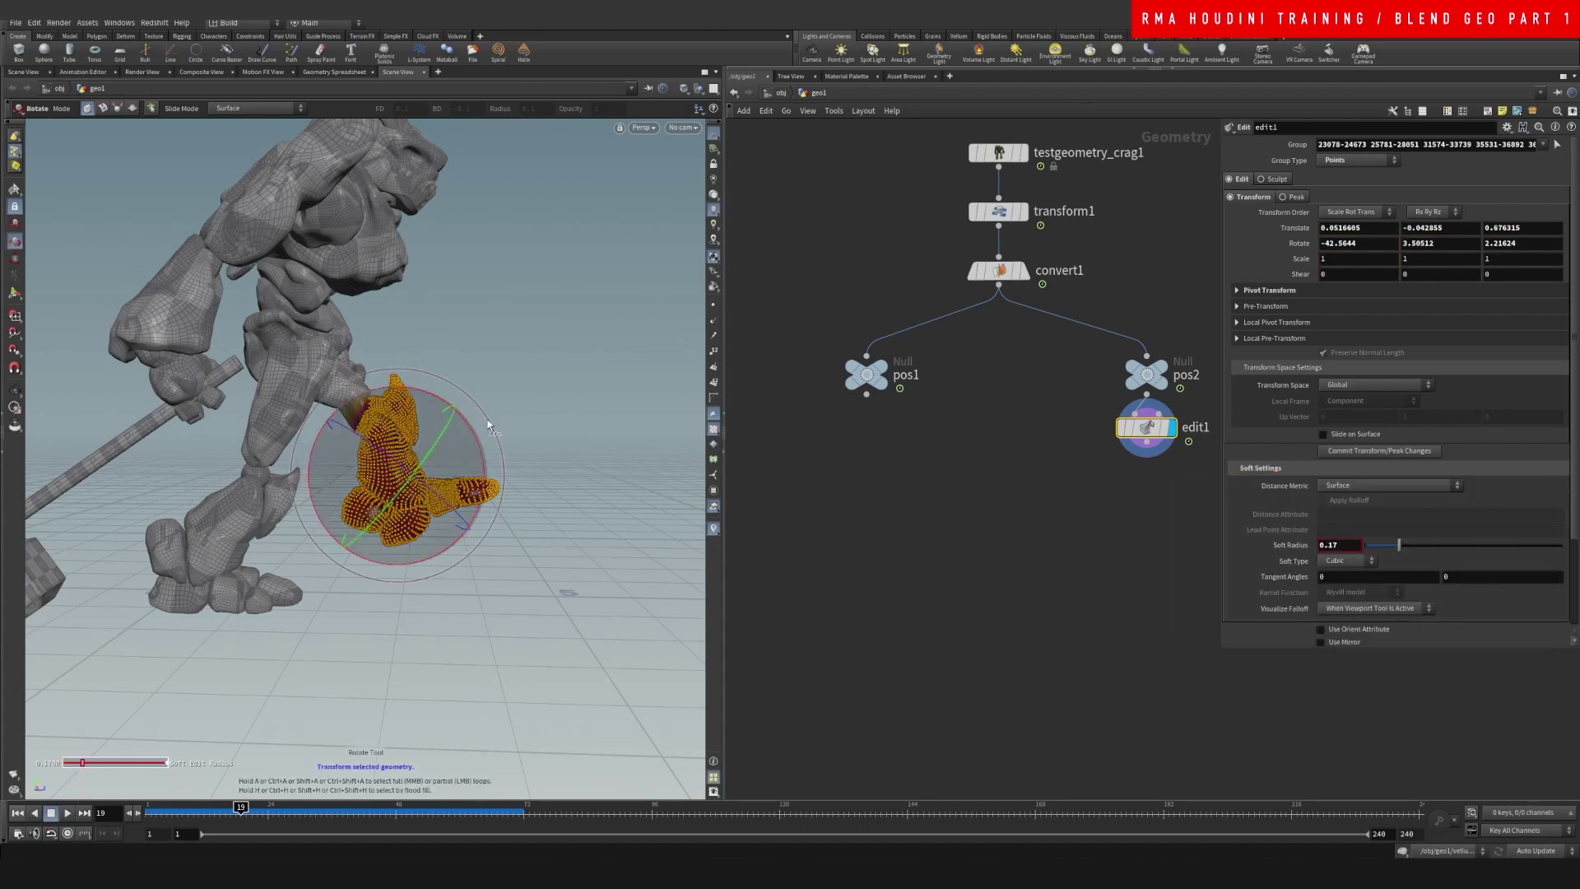
pyautogui.moveTo(487, 419); pyautogui.dragTo(496, 428)
pyautogui.press('t')
pyautogui.moveTo(531, 416); pyautogui.dragTo(514, 418, button='middle')
# Select the toe points of the raised left foot, then rotate and shift them slightly
pyautogui.press('s')
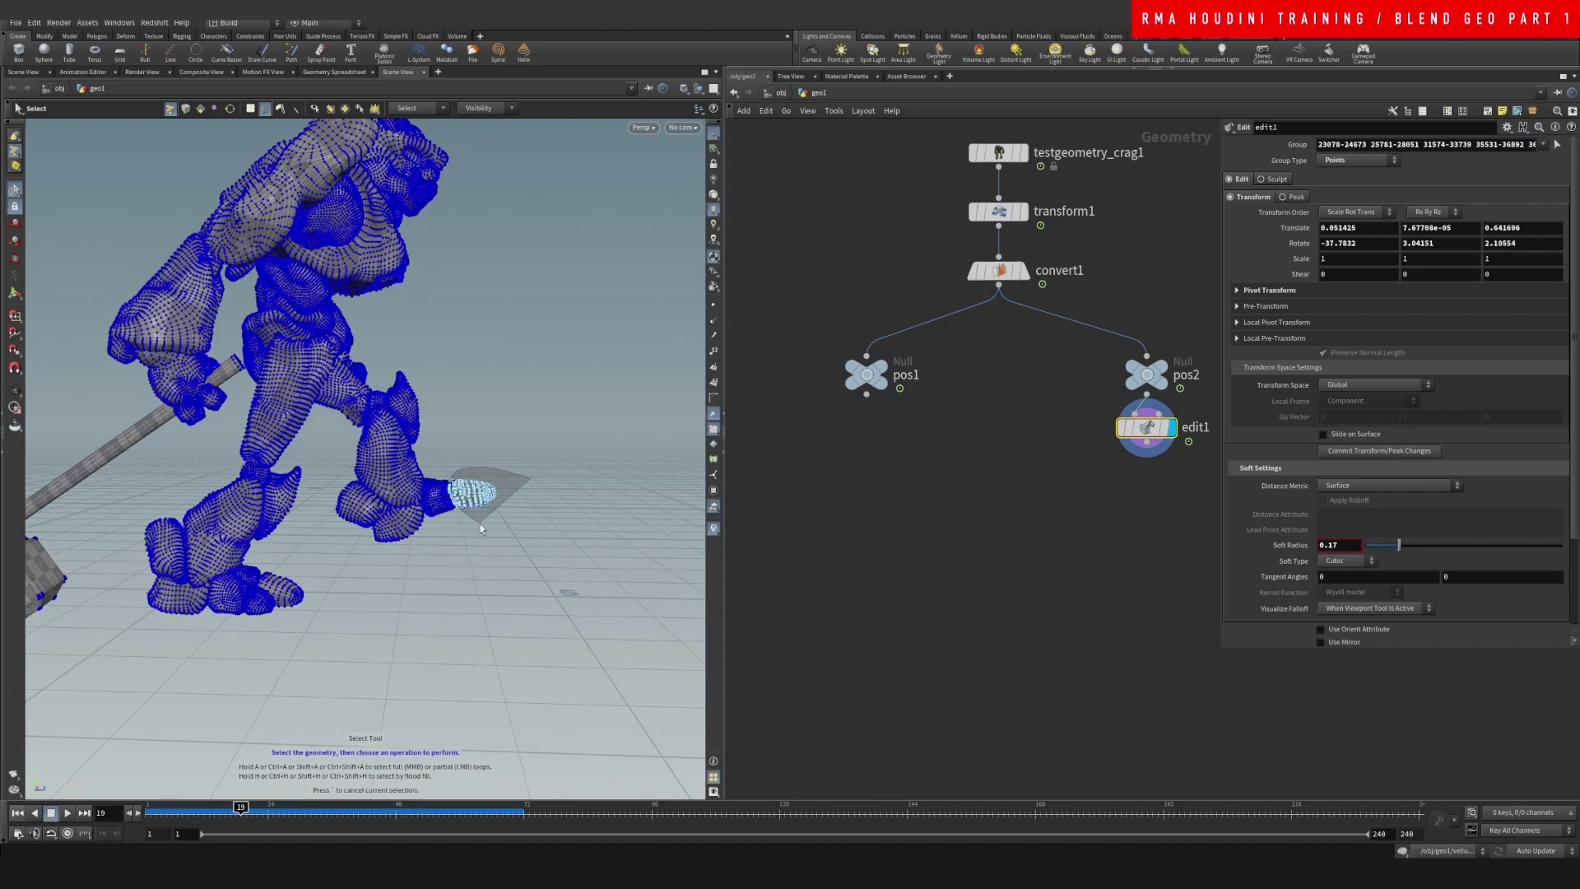
pyautogui.press('r')
pyautogui.moveTo(569, 458); pyautogui.dragTo(558, 438)
pyautogui.press('t')
pyautogui.moveTo(589, 429); pyautogui.dragTo(586, 426, button='middle')
# Select all points of the Crag's left leg, rotate the leg upward, and move it to fit the hip
pyautogui.click(15, 190)
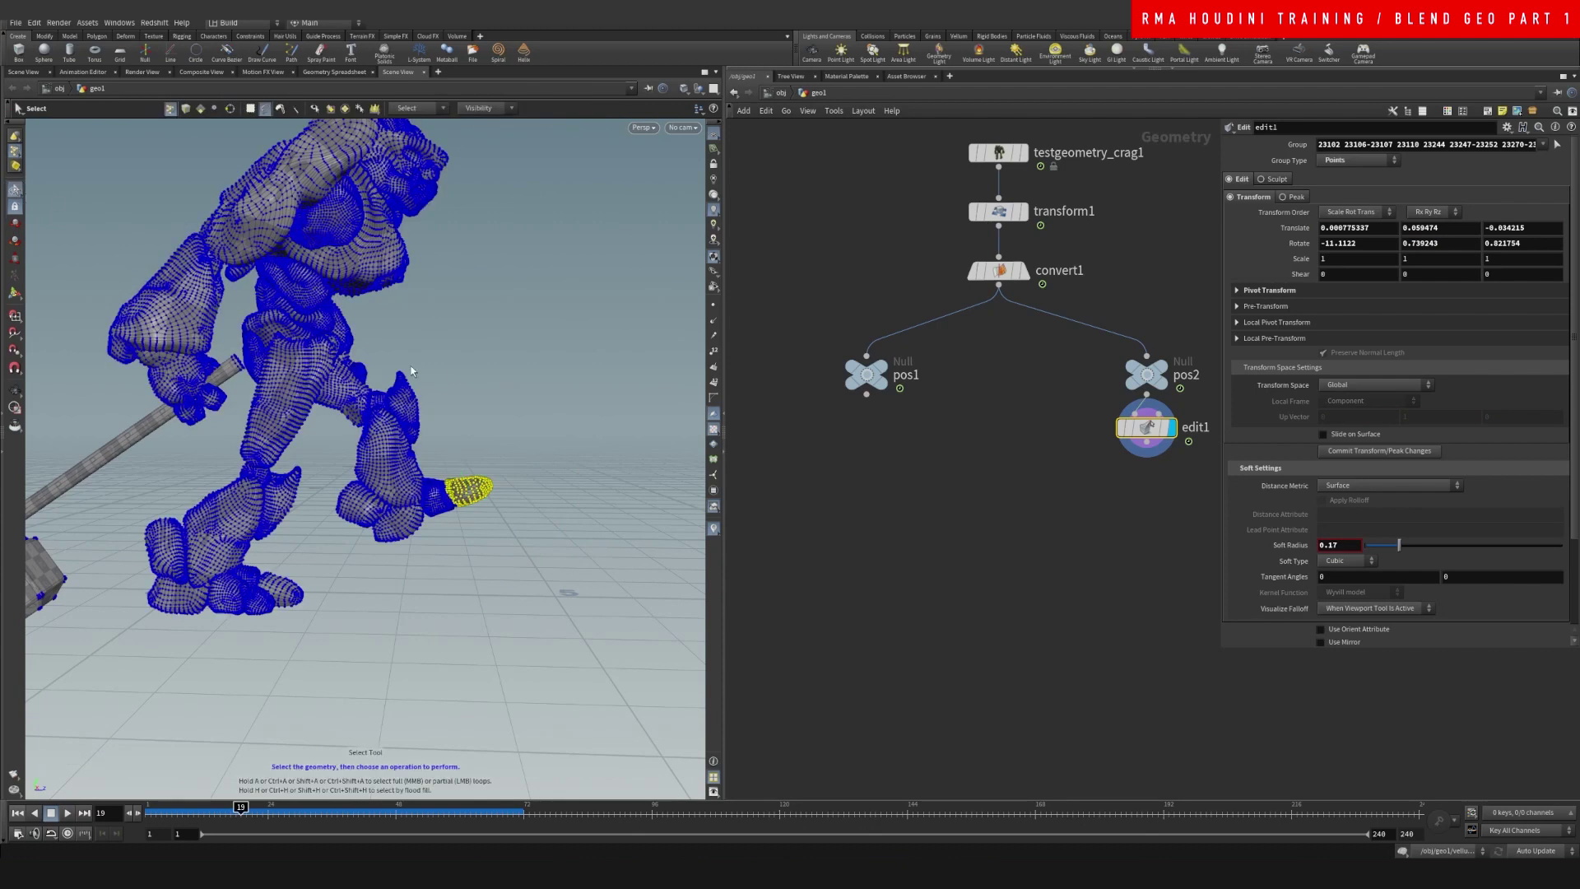
pyautogui.press('Escape')
pyautogui.moveTo(449, 397); pyautogui.dragTo(201, 406)
pyautogui.moveTo(381, 343)
pyautogui.keyDown('alt'); pyautogui.mouseDown()
pyautogui.moveTo(366, 342)
pyautogui.moveTo(324, 462)
pyautogui.moveTo(444, 606)
pyautogui.moveTo(503, 485)
pyautogui.mouseUp(); pyautogui.keyUp('alt')
pyautogui.press('s')
pyautogui.keyDown('alt'); pyautogui.moveTo(329, 457); pyautogui.dragTo(546, 459); pyautogui.keyUp('alt')
pyautogui.press('r')
pyautogui.moveTo(410, 406); pyautogui.dragTo(417, 373)
pyautogui.press('t')
pyautogui.moveTo(512, 348); pyautogui.dragTo(550, 343, button='middle')
pyautogui.keyDown('alt'); pyautogui.moveTo(318, 385); pyautogui.dragTo(240, 425, button='right'); pyautogui.keyUp('alt')
pyautogui.keyDown('alt'); pyautogui.moveTo(240, 425); pyautogui.dragTo(328, 380); pyautogui.keyUp('alt')
pyautogui.keyDown('alt'); pyautogui.moveTo(328, 380); pyautogui.dragTo(371, 380, button='right'); pyautogui.keyUp('alt')
# Add a second Blend Shapes node and connect pos1 and edit1 to its first and second inputs
pyautogui.moveTo(1048, 517); pyautogui.dragTo(1040, 472, button='middle')
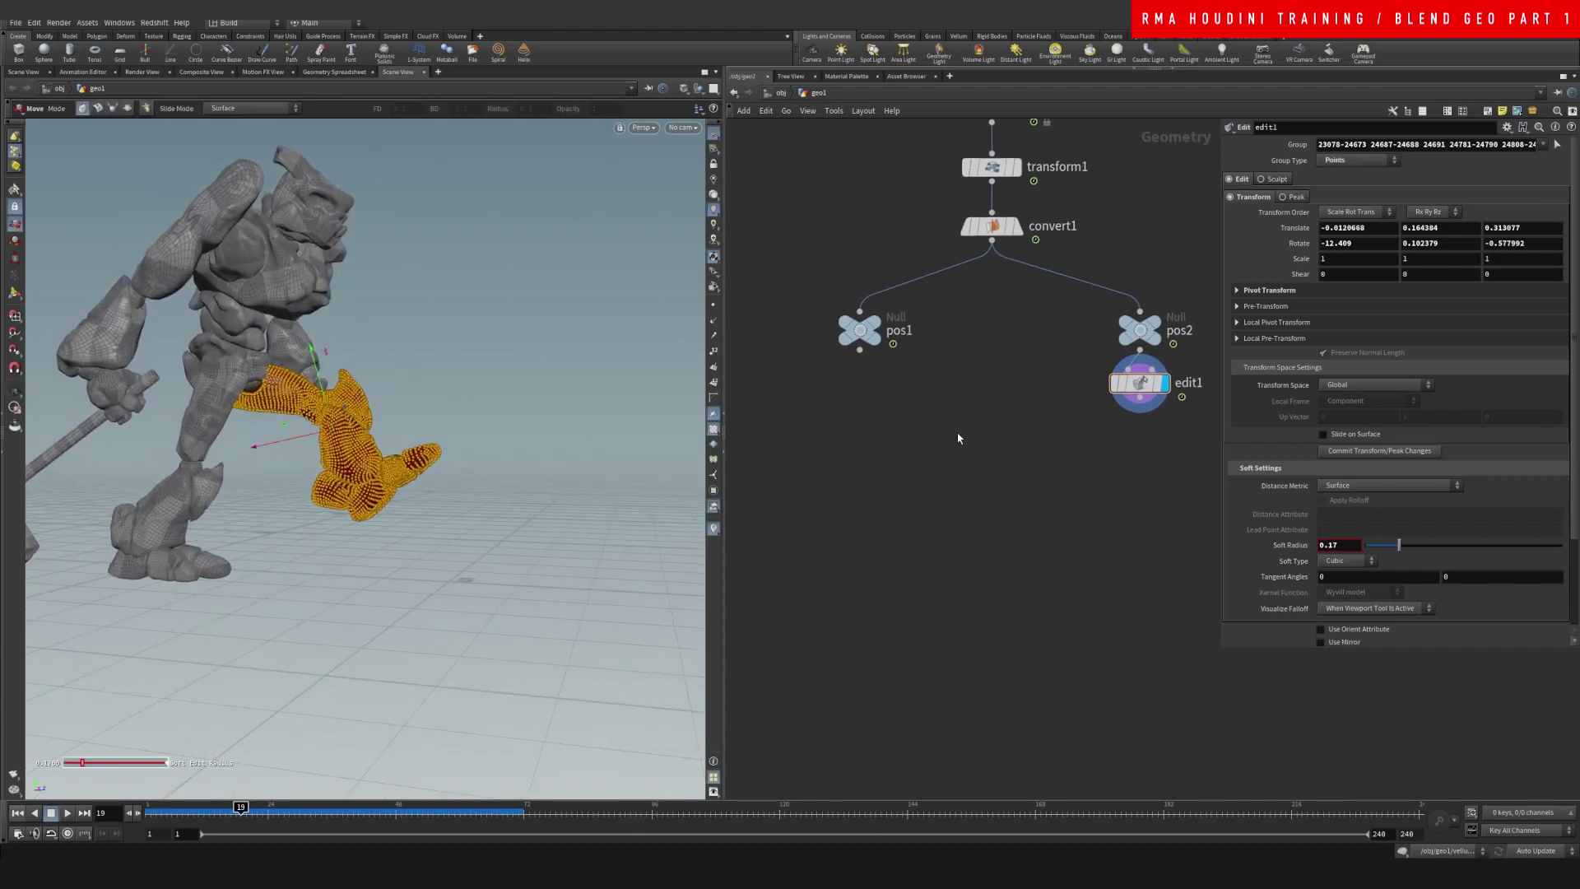
pyautogui.write('blend')
pyautogui.press('Return')
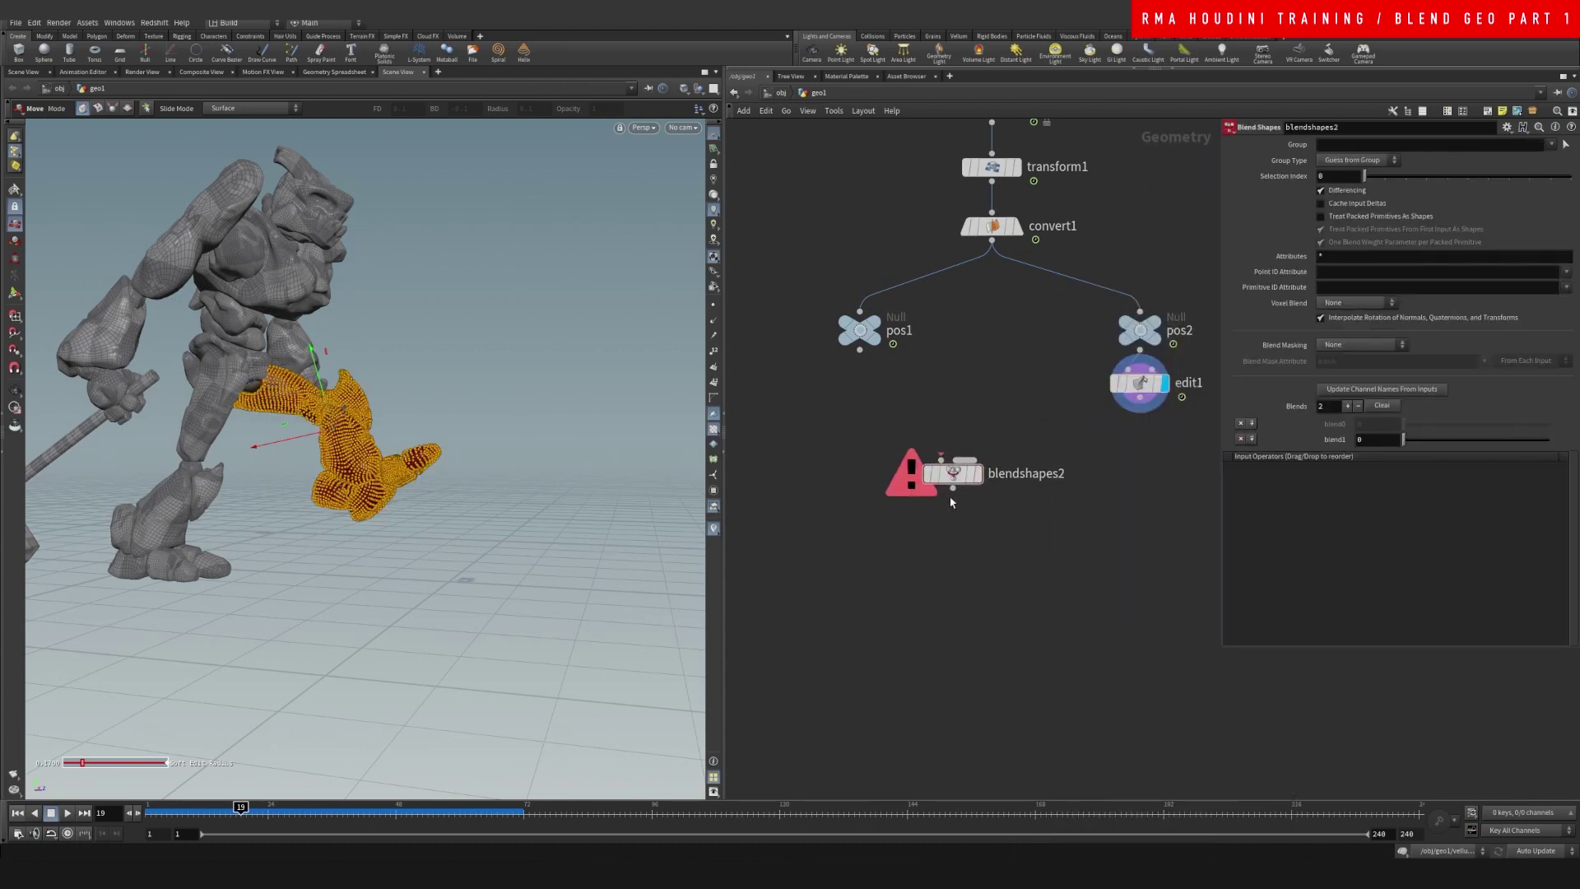
pyautogui.click(944, 508)
pyautogui.moveTo(860, 351); pyautogui.dragTo(978, 497)
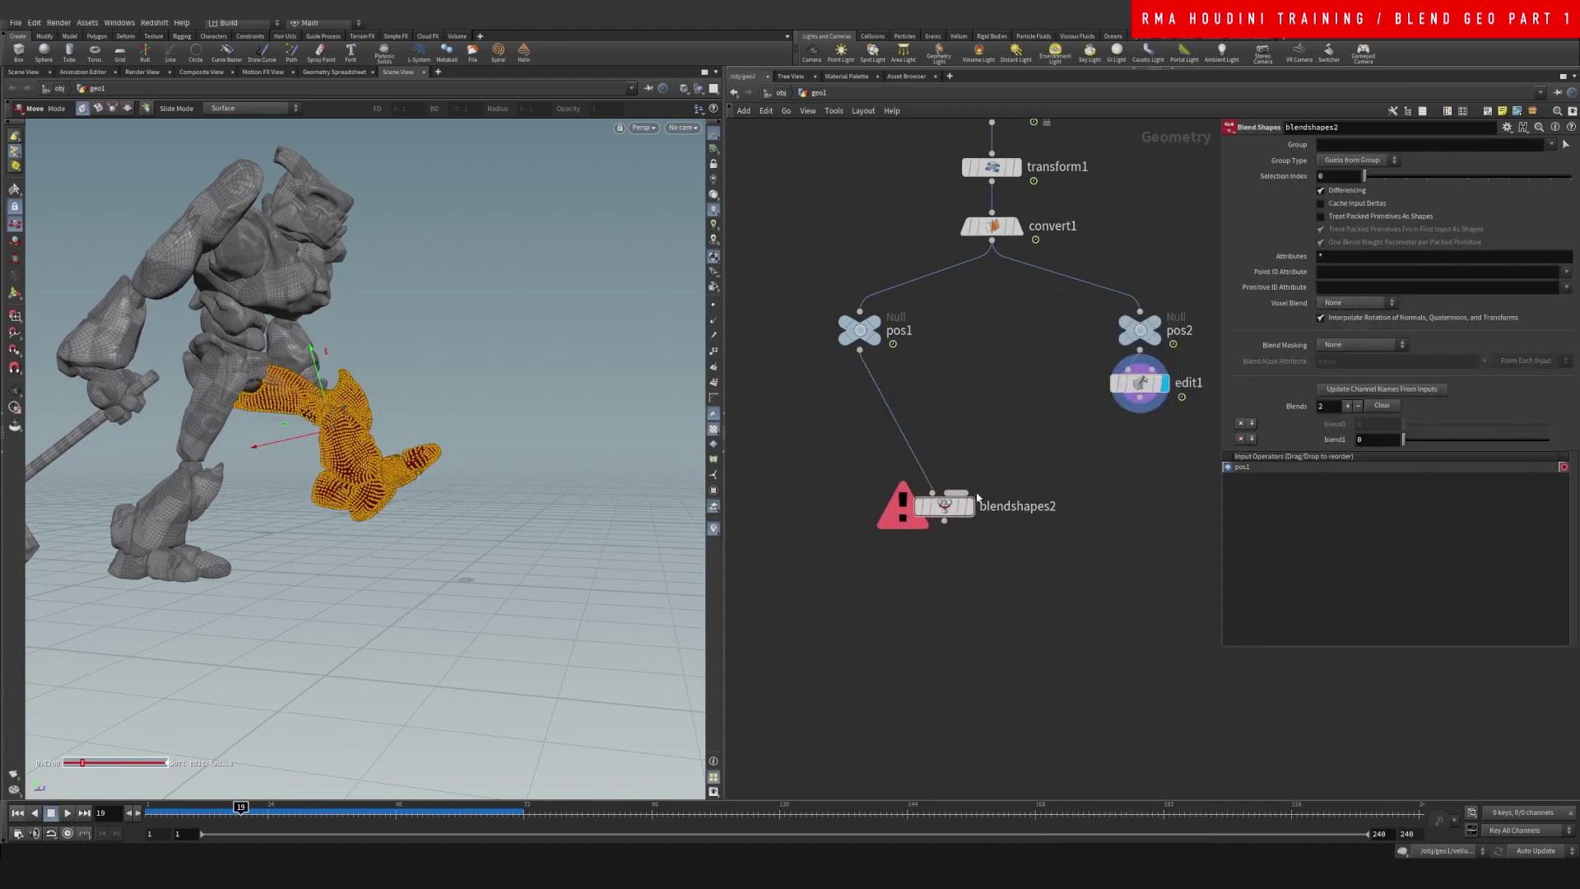
pyautogui.moveTo(1141, 402); pyautogui.dragTo(957, 491)
# Review the distance metric options in edit1's soft settings and enlarge the parameter area
pyautogui.click(1162, 384)
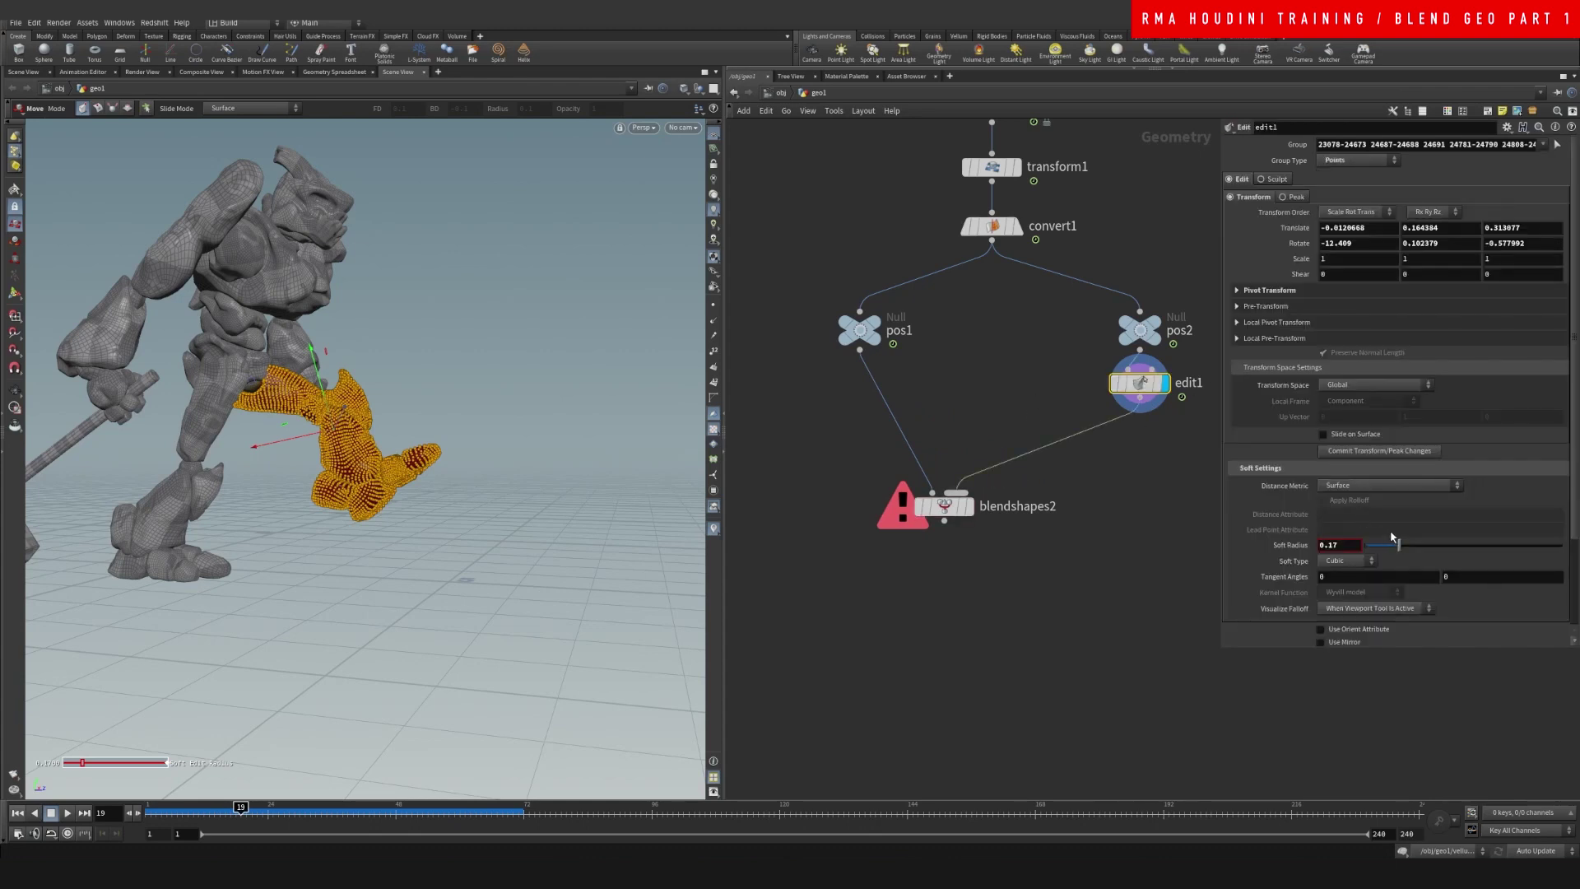
pyautogui.click(1412, 487)
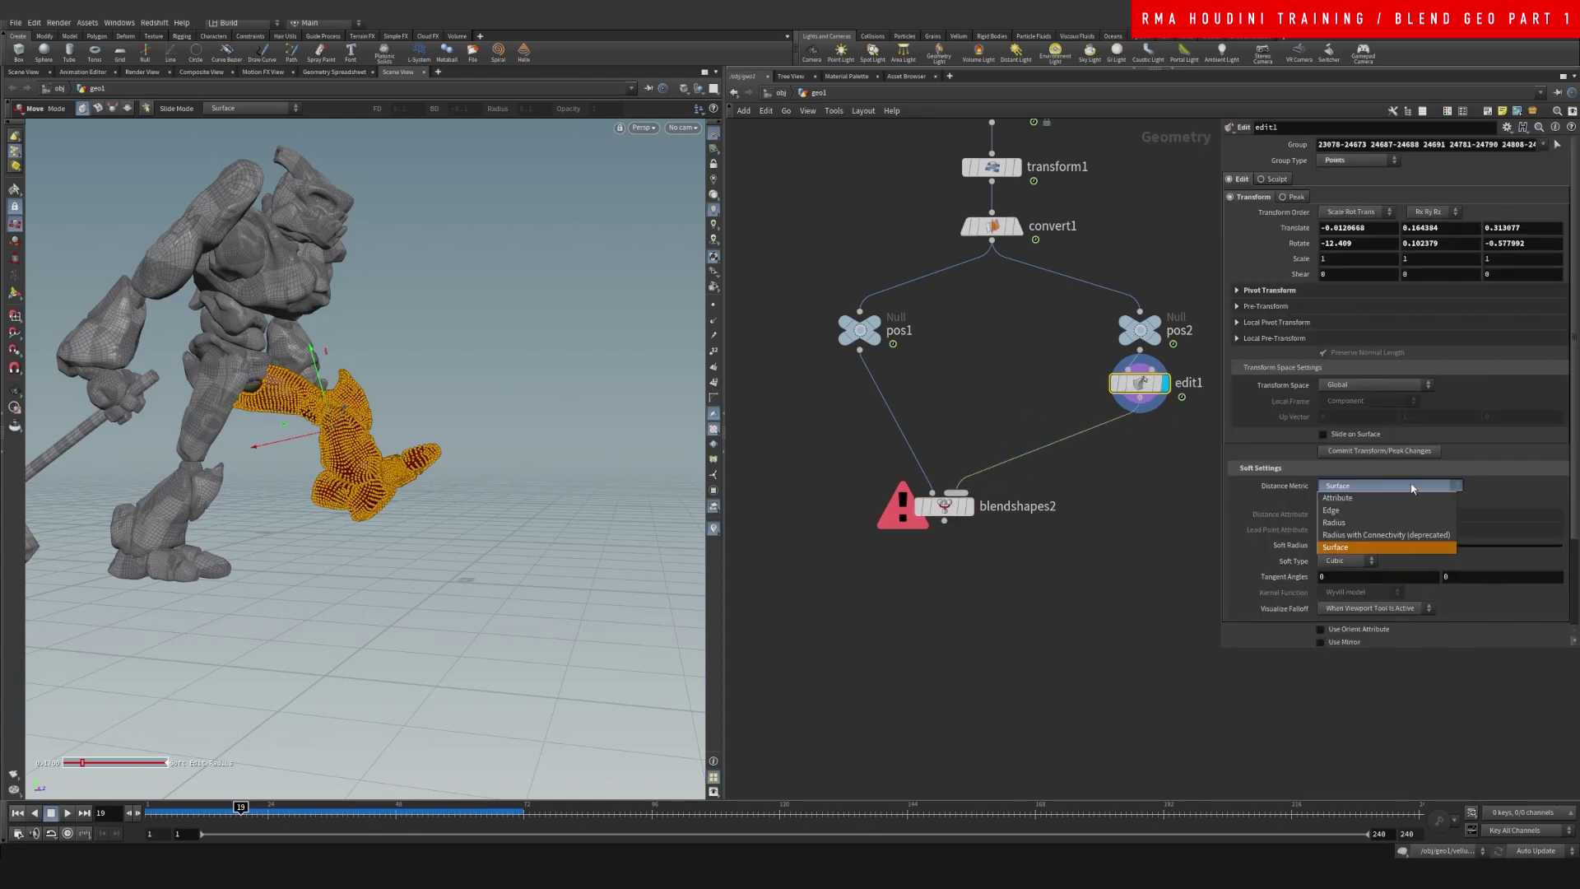
pyautogui.click(1517, 497)
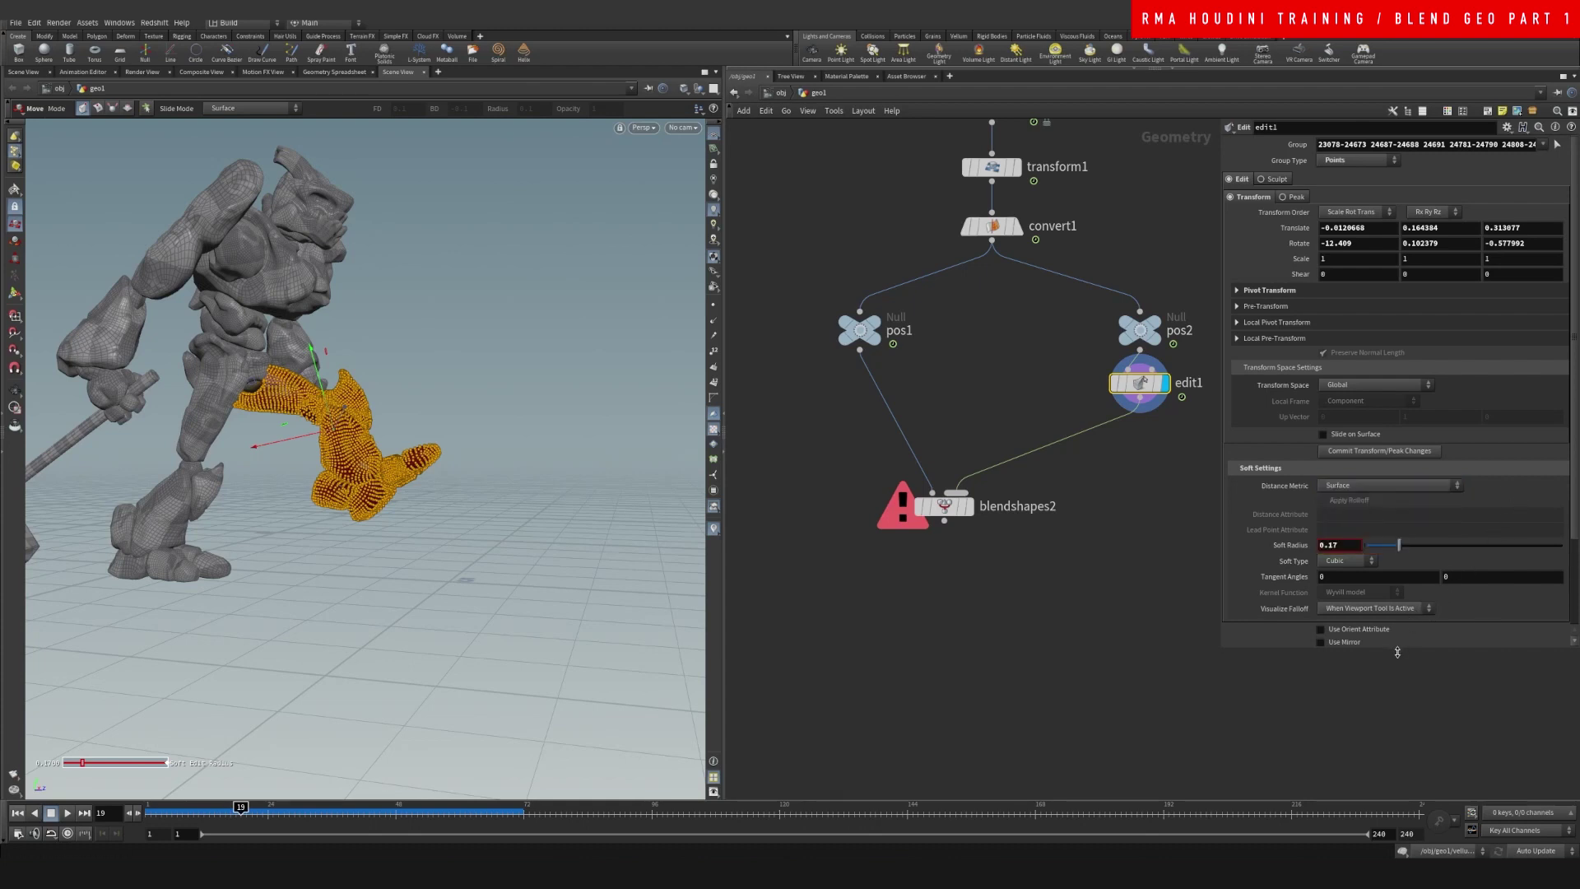
pyautogui.moveTo(1397, 652); pyautogui.dragTo(1370, 800)
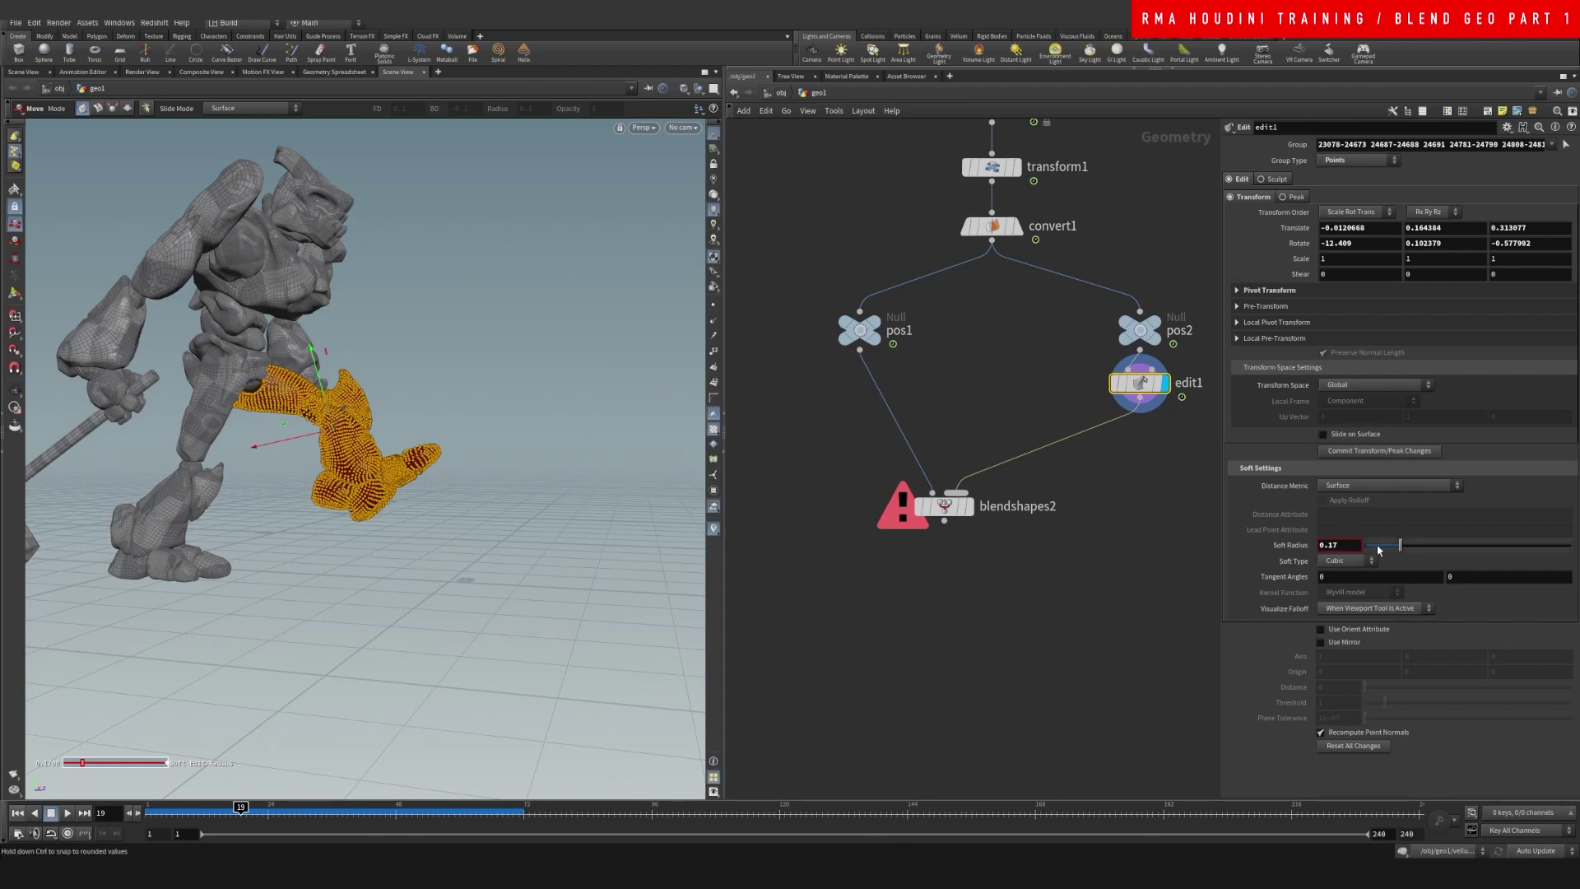
pyautogui.click(1384, 487)
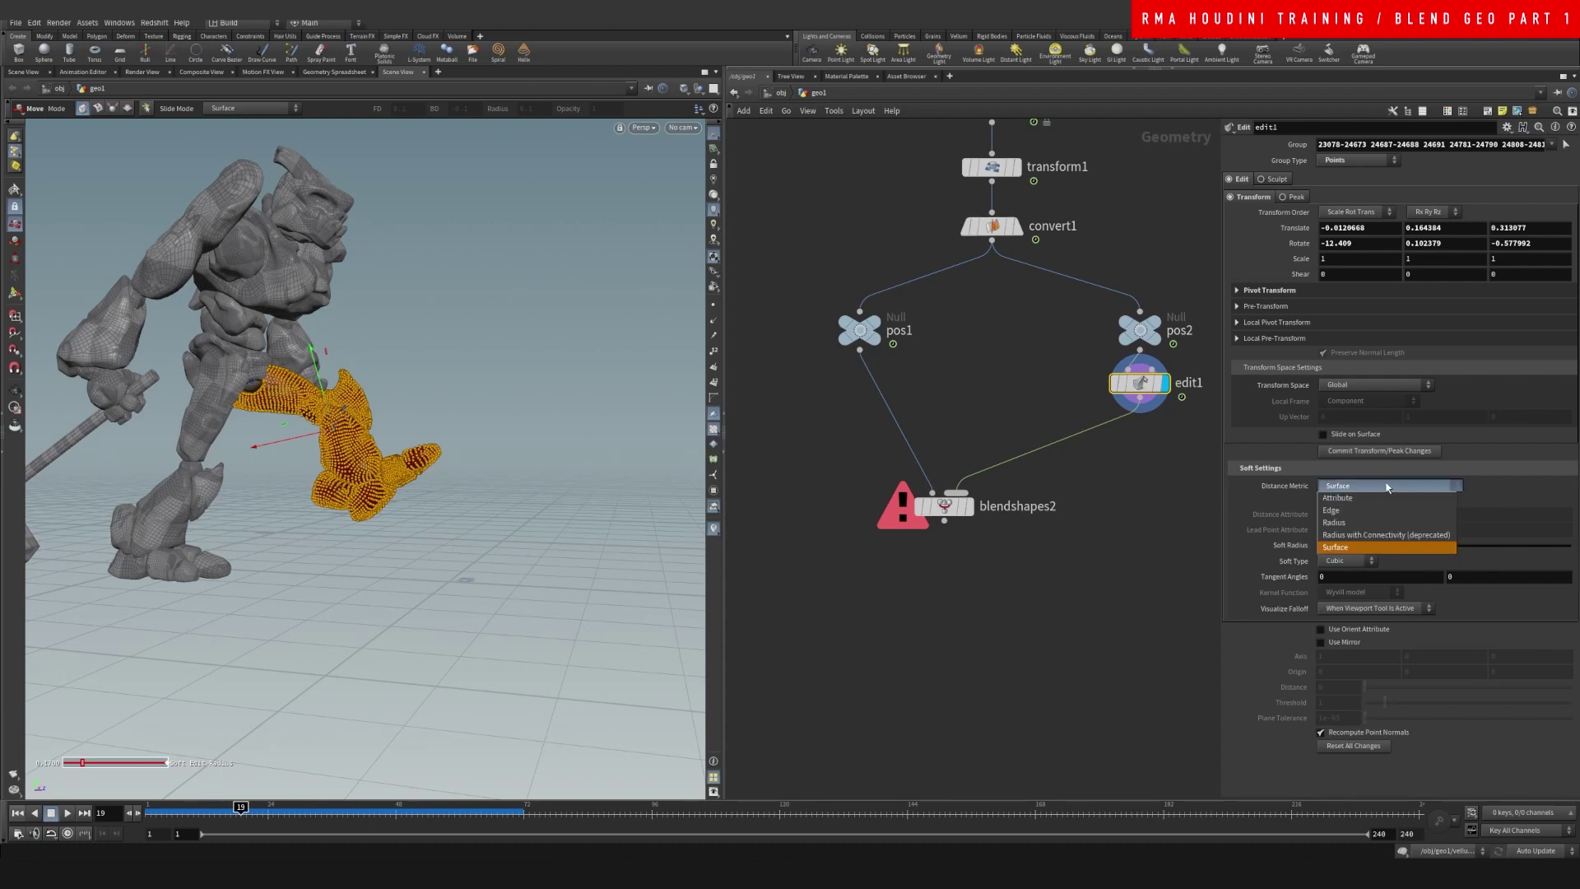
pyautogui.click(1392, 472)
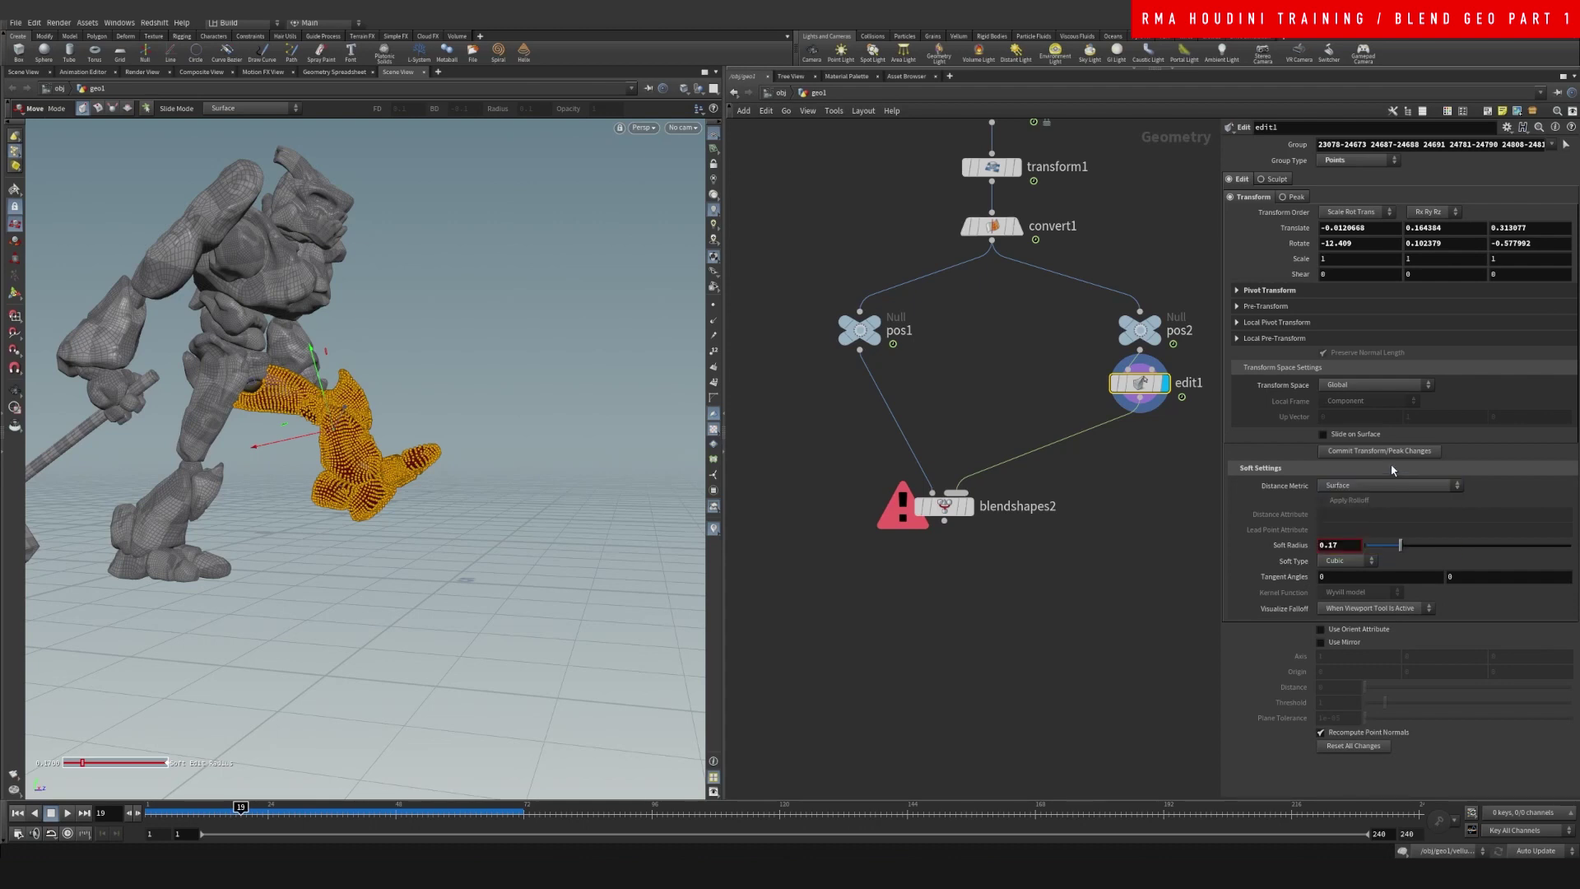
# Insert an Attribute Delete node between edit1 and blendshapes2 and have it remove the vis_falloff point attribute
pyautogui.click(1119, 550)
pyautogui.press('Tab')
pyautogui.write('blend')
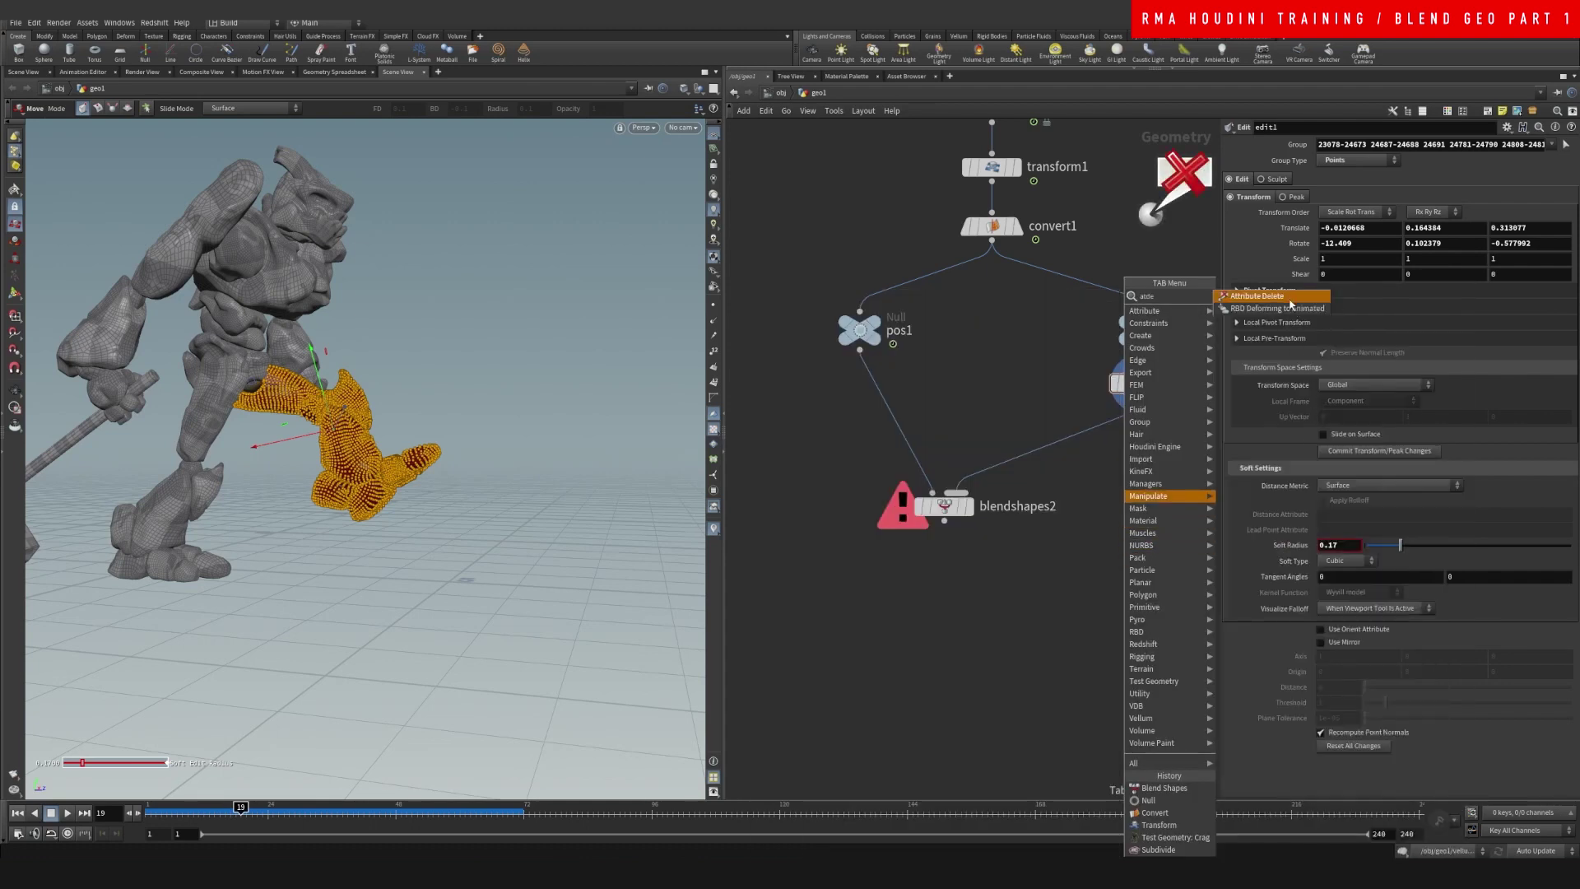
pyautogui.click(1268, 309)
pyautogui.click(1115, 441)
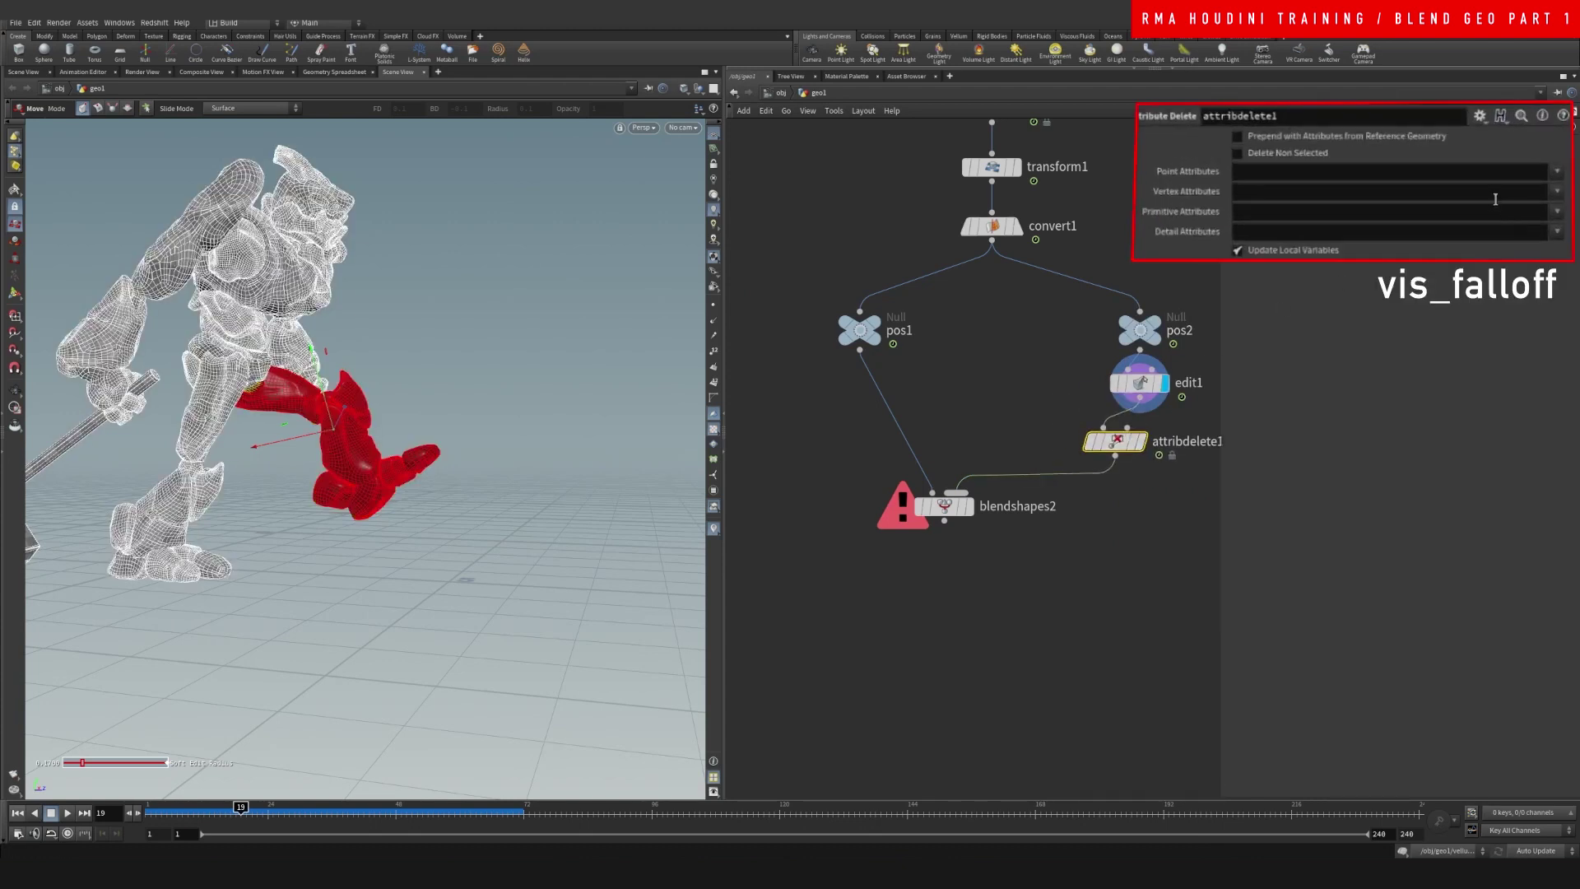
pyautogui.click(1556, 172)
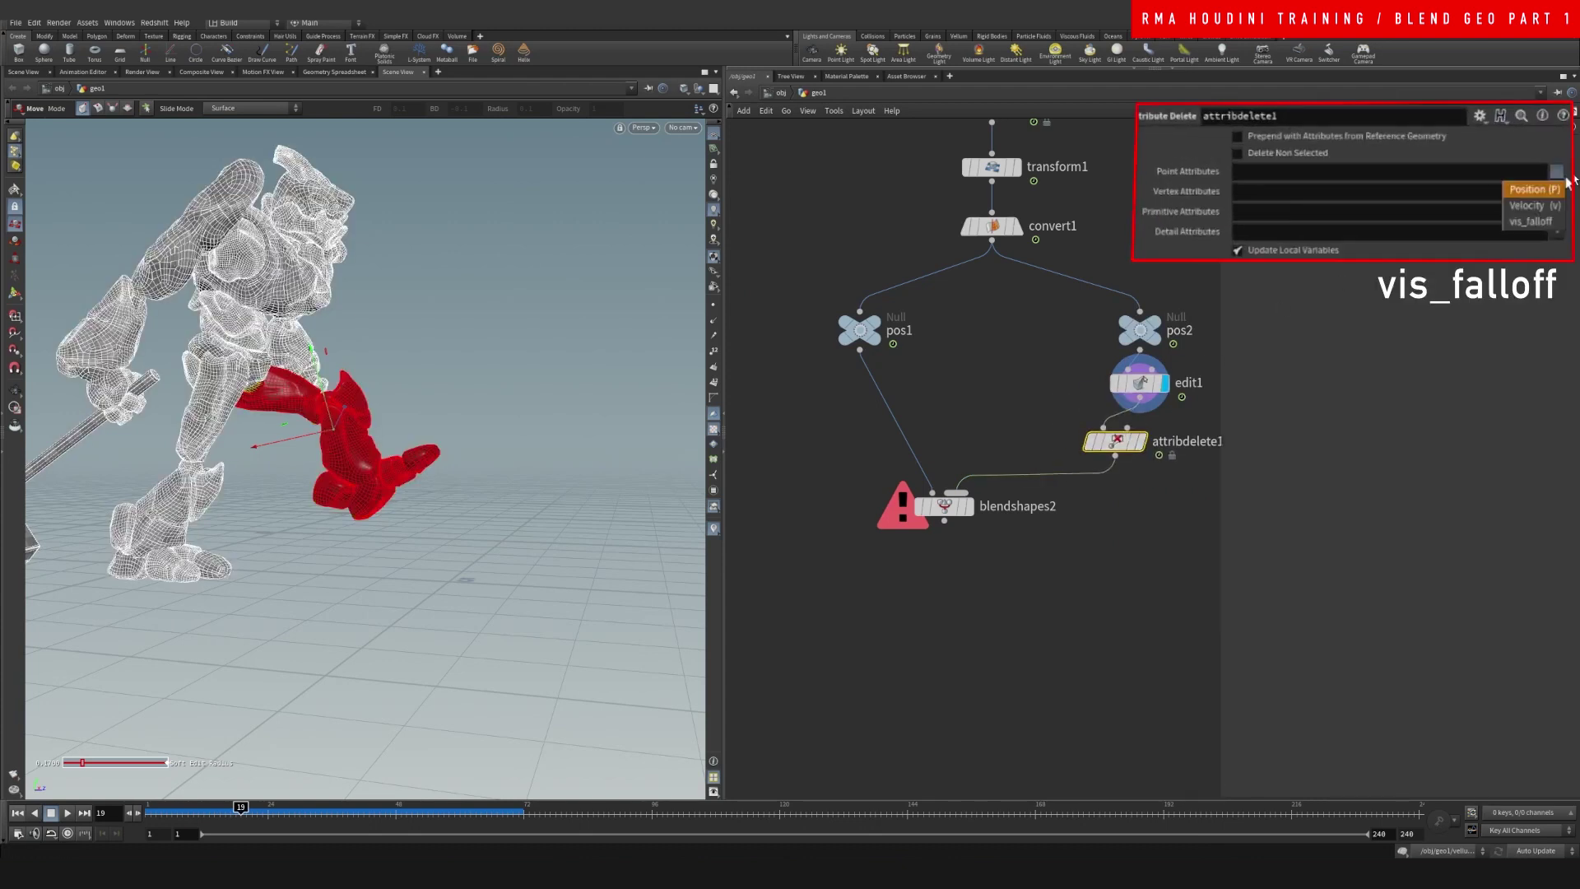
pyautogui.click(1532, 222)
pyautogui.moveTo(1034, 580); pyautogui.dragTo(1059, 538, button='middle')
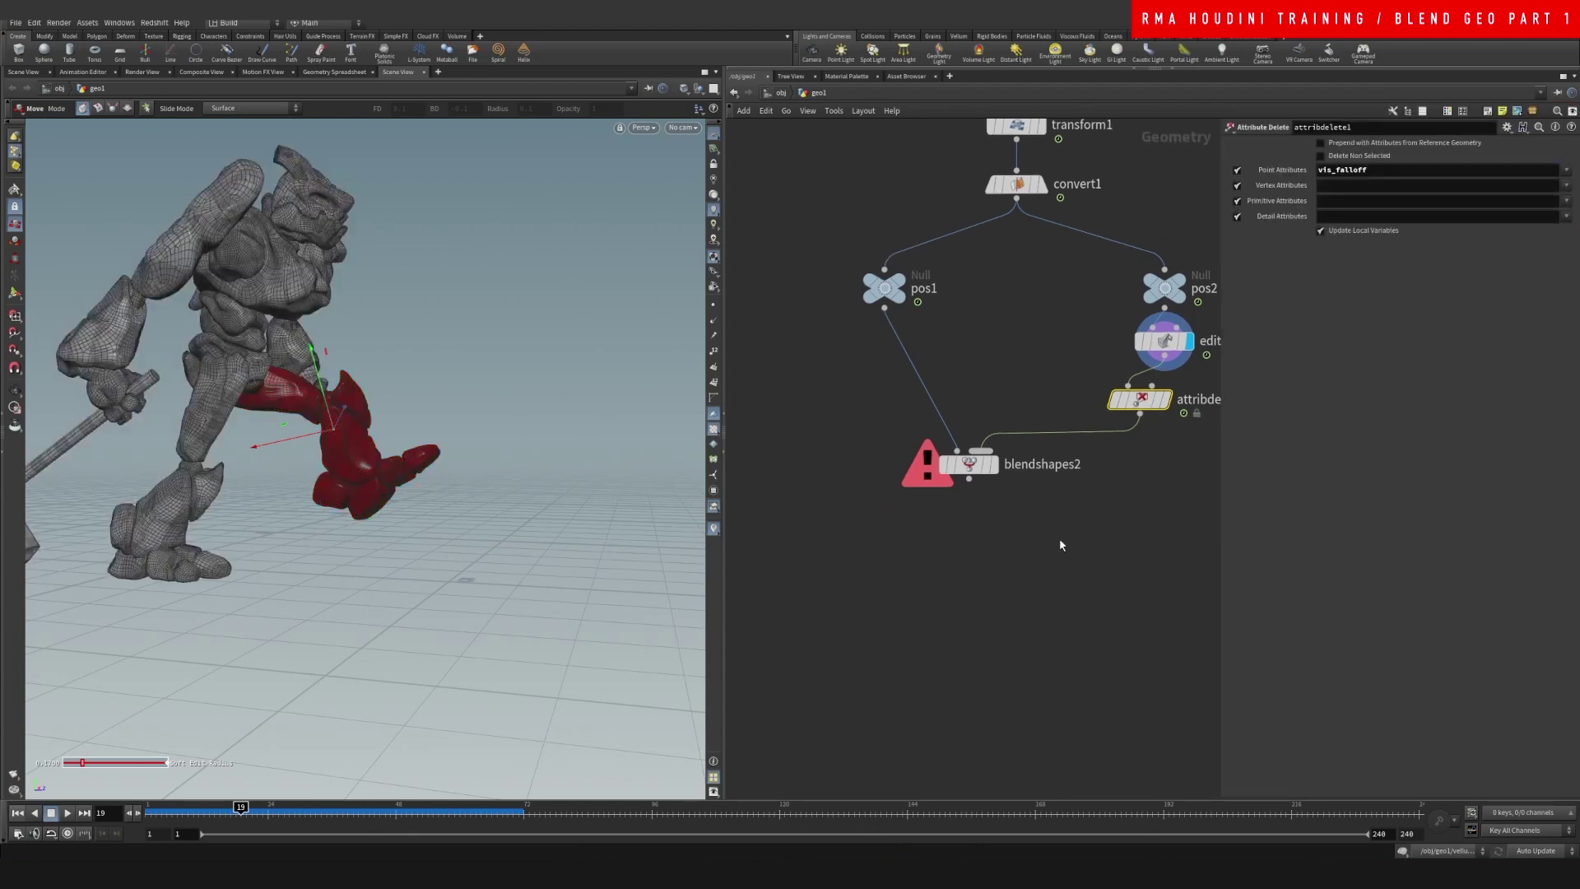
# Move blendshapes2 lower in the network, display it, and clear the point overlay from the viewport
pyautogui.click(1168, 401)
pyautogui.moveTo(970, 465); pyautogui.dragTo(960, 496)
pyautogui.click(985, 494)
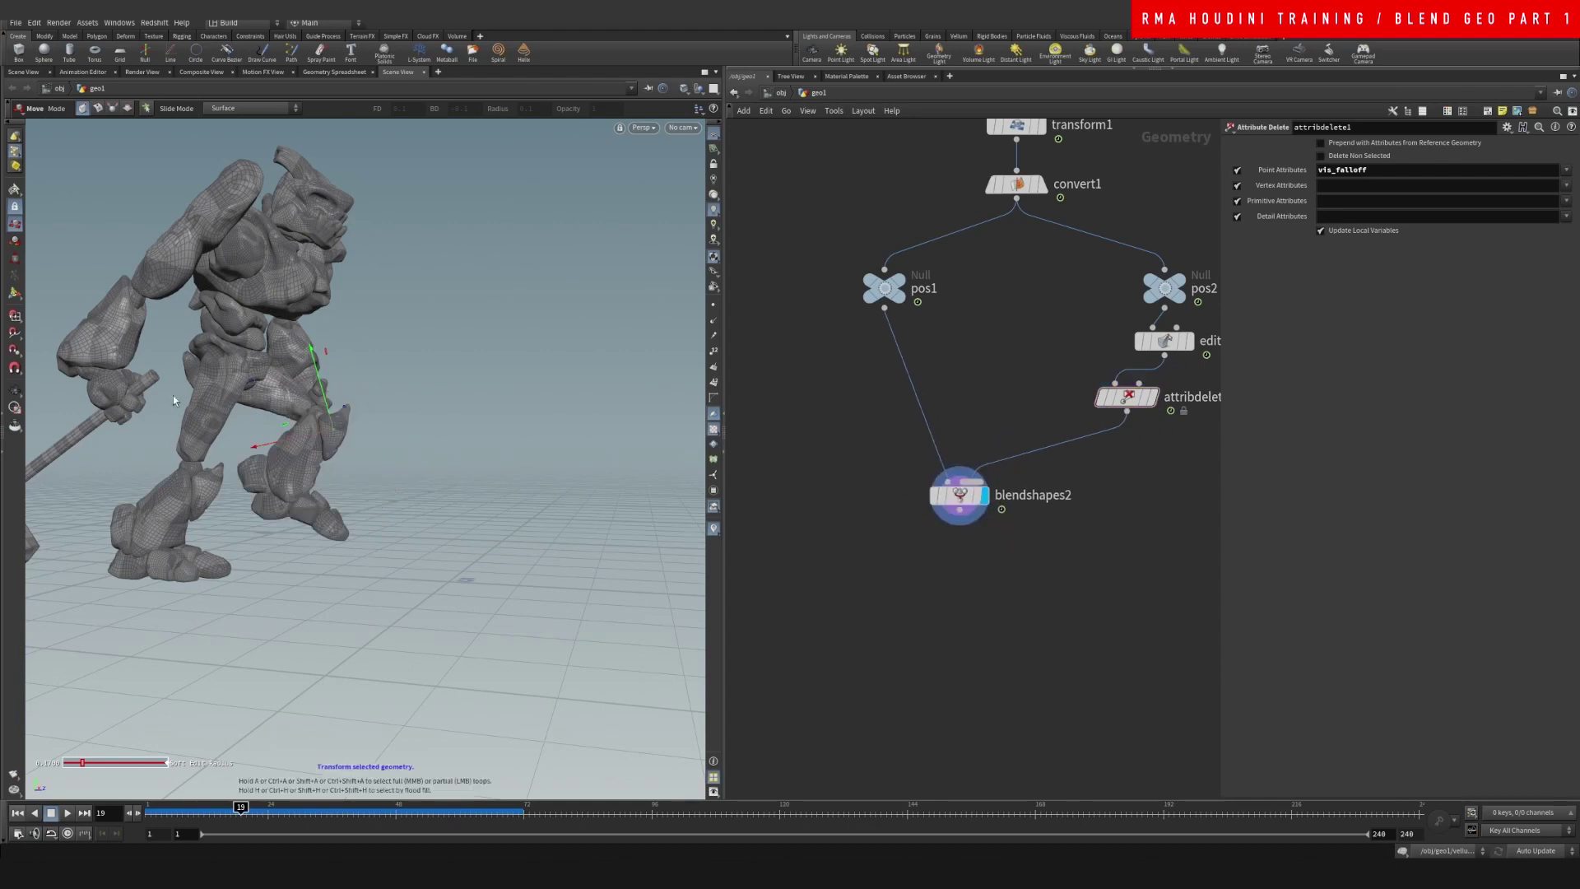
pyautogui.click(15, 190)
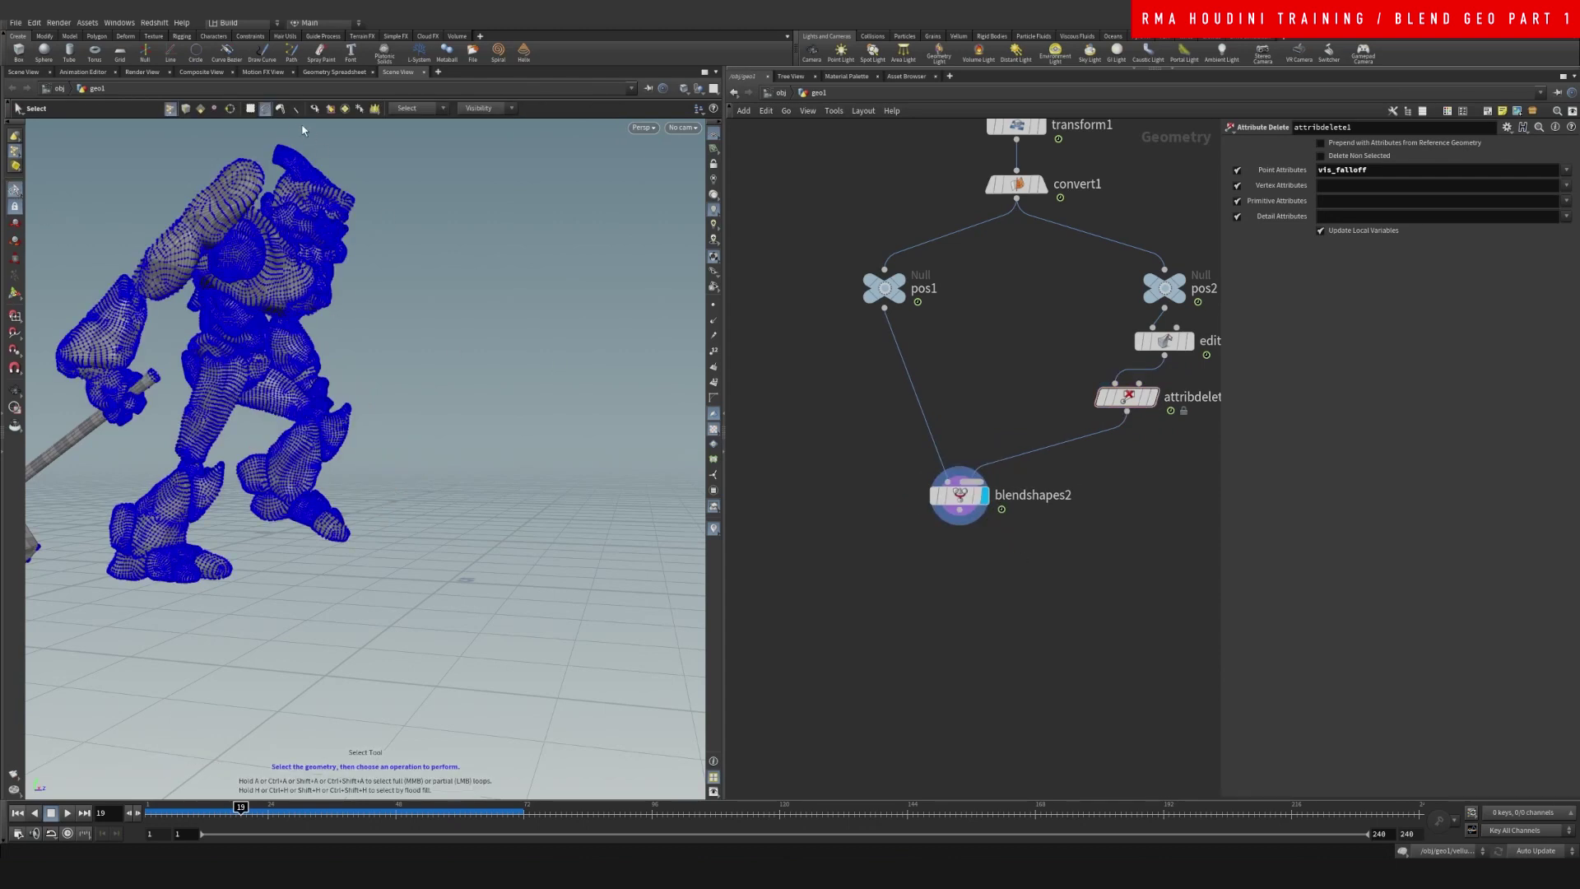
pyautogui.press('Escape')
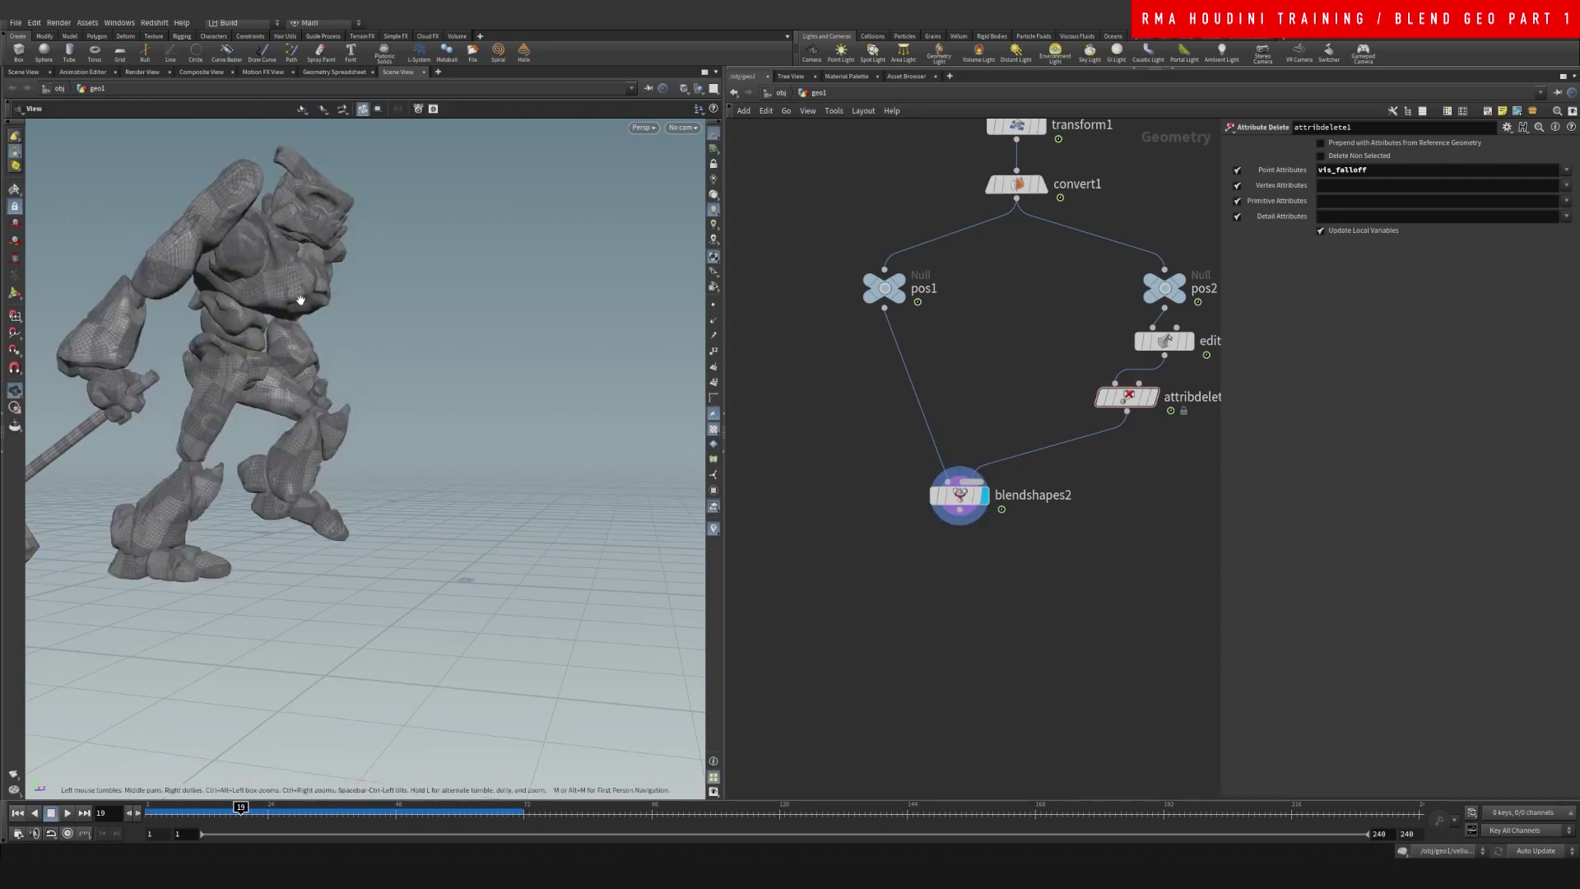
pyautogui.moveTo(304, 306); pyautogui.dragTo(259, 314)
pyautogui.press('s')
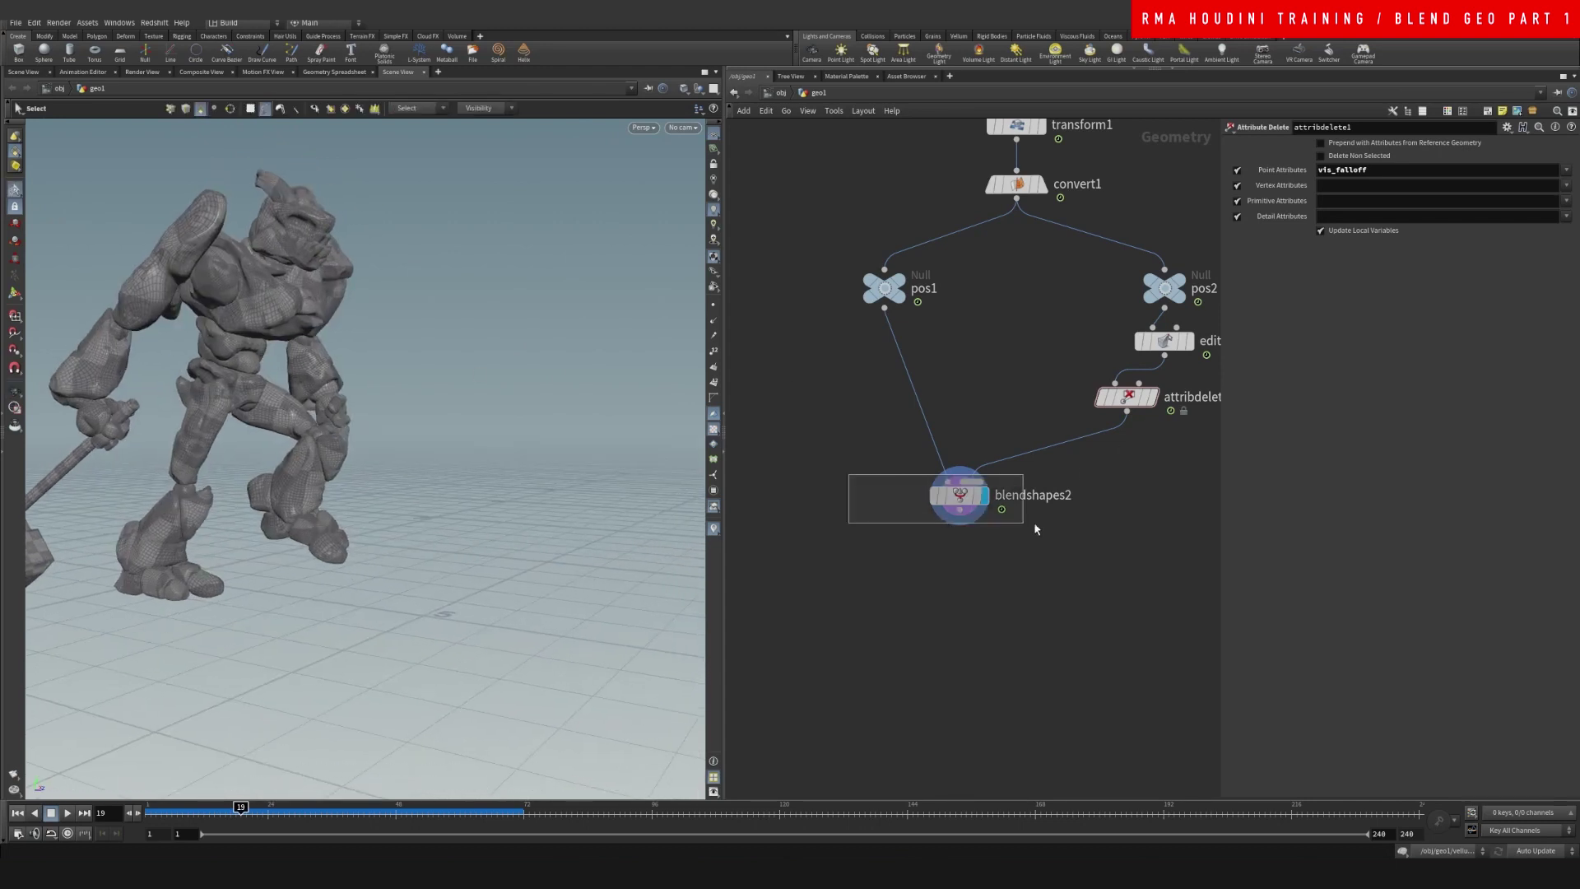
# Set the blend1 weight on blendshapes2 to 1 and examine the raised-leg pose from several angles
pyautogui.click(959, 495)
pyautogui.moveTo(1405, 438); pyautogui.dragTo(1538, 442)
pyautogui.press('Escape')
pyautogui.moveTo(310, 364)
pyautogui.mouseDown()
pyautogui.moveTo(273, 342)
pyautogui.moveTo(288, 346)
pyautogui.mouseUp()
pyautogui.moveTo(1524, 441)
pyautogui.mouseDown()
pyautogui.moveTo(1503, 453)
pyautogui.moveTo(1550, 440)
pyautogui.mouseUp()
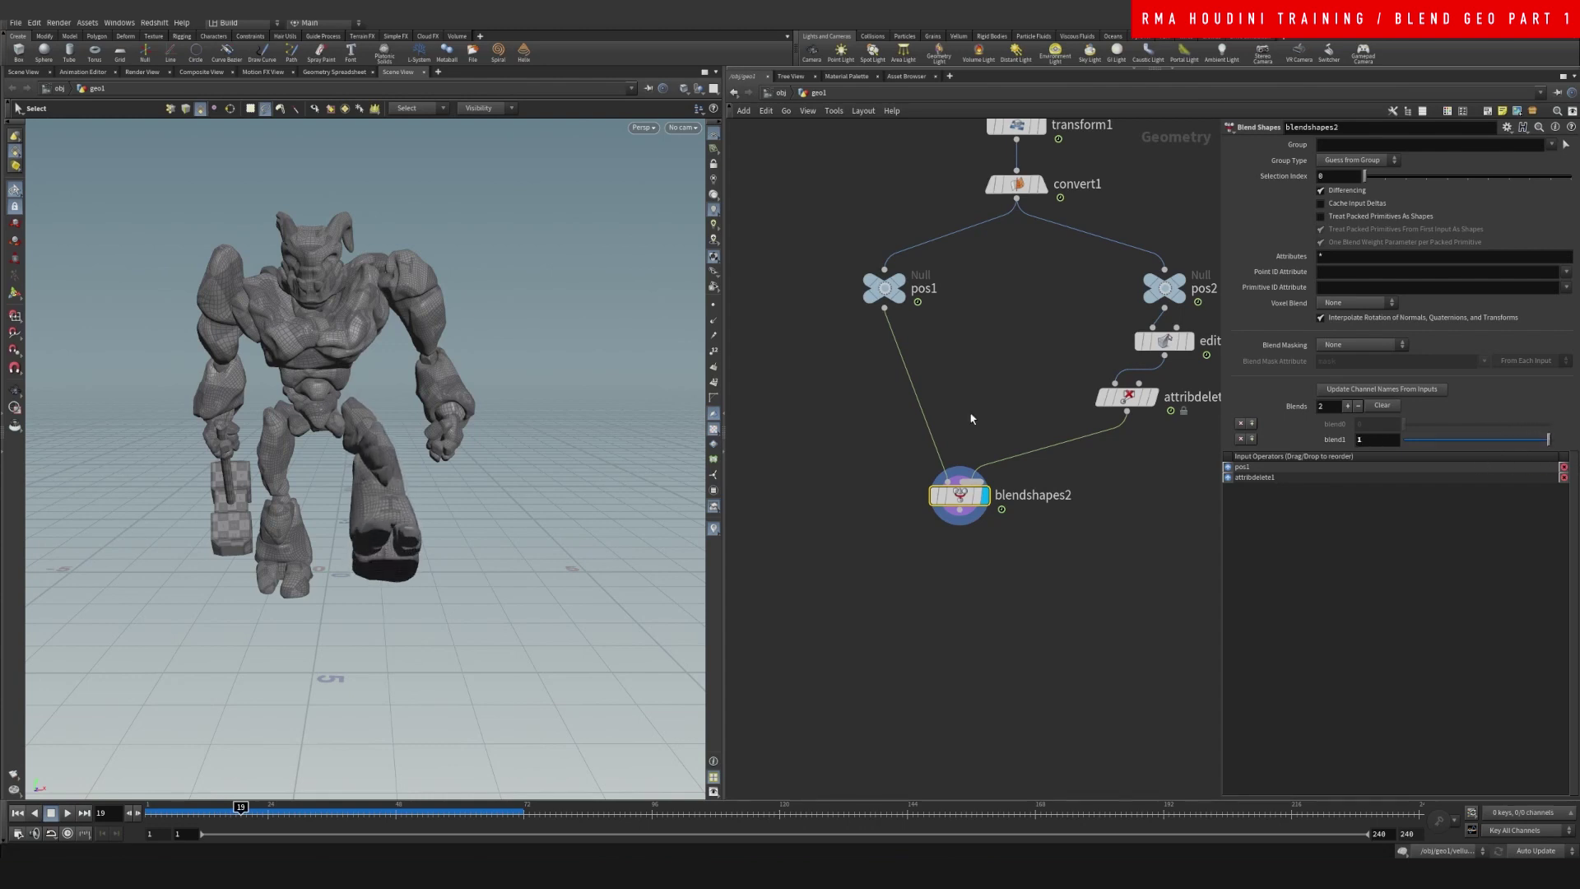
pyautogui.keyDown('alt'); pyautogui.moveTo(382, 445); pyautogui.dragTo(461, 448); pyautogui.keyUp('alt')
pyautogui.keyDown('alt'); pyautogui.moveTo(379, 344); pyautogui.dragTo(350, 360); pyautogui.keyUp('alt')
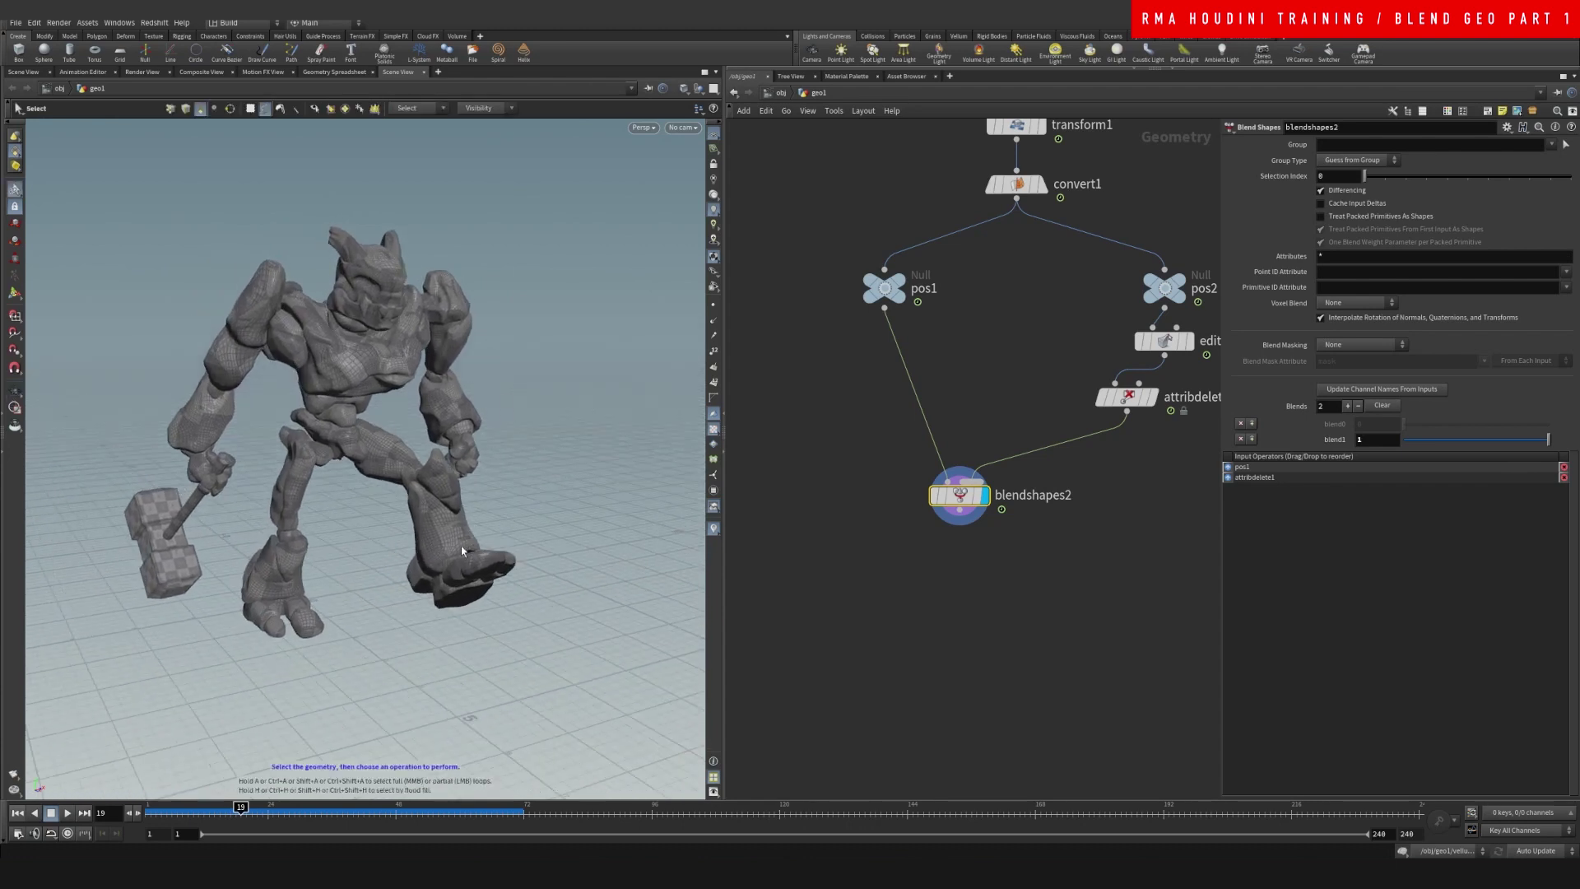